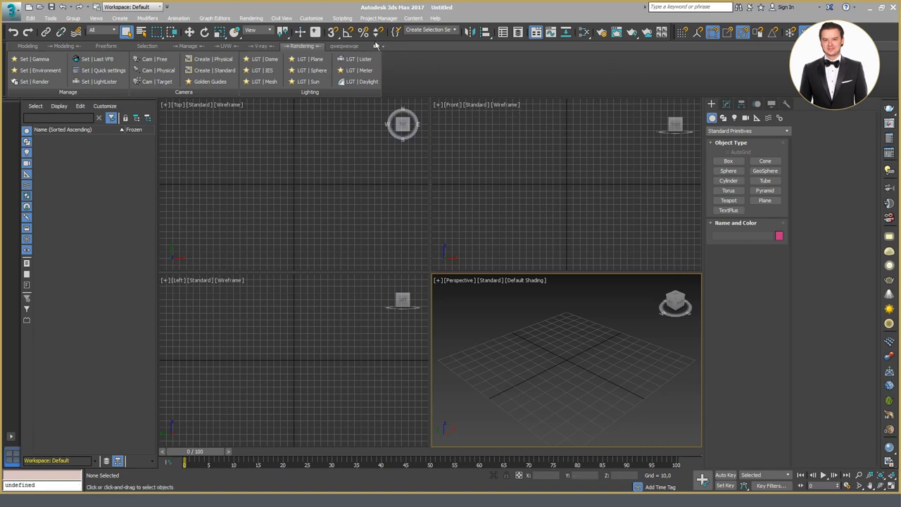
Show the Project Manager menu's commands, including Export/Import Settings.
{"action": "left_click", "coordinate": [375, 19]}
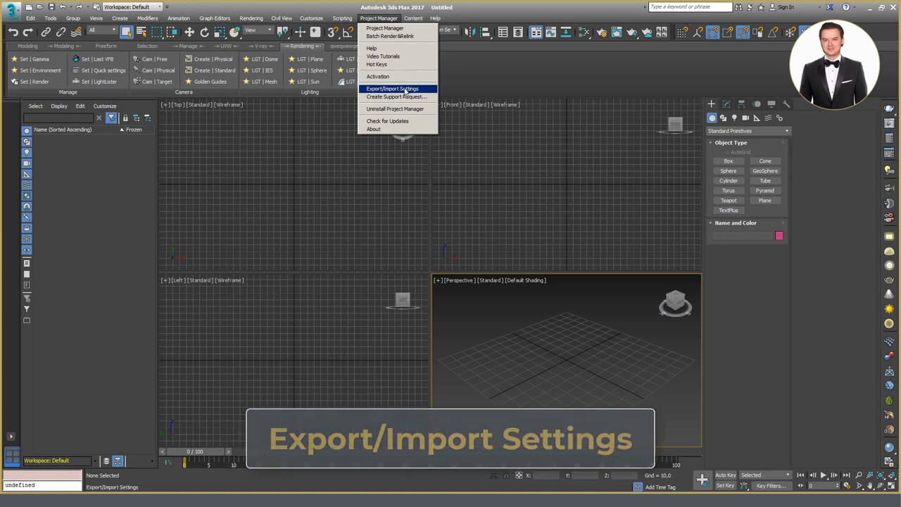
Export the Project Manager settings to the chosen folder and acknowledge 'Export finished!'.
{"action": "left_click", "coordinate": [405, 90]}
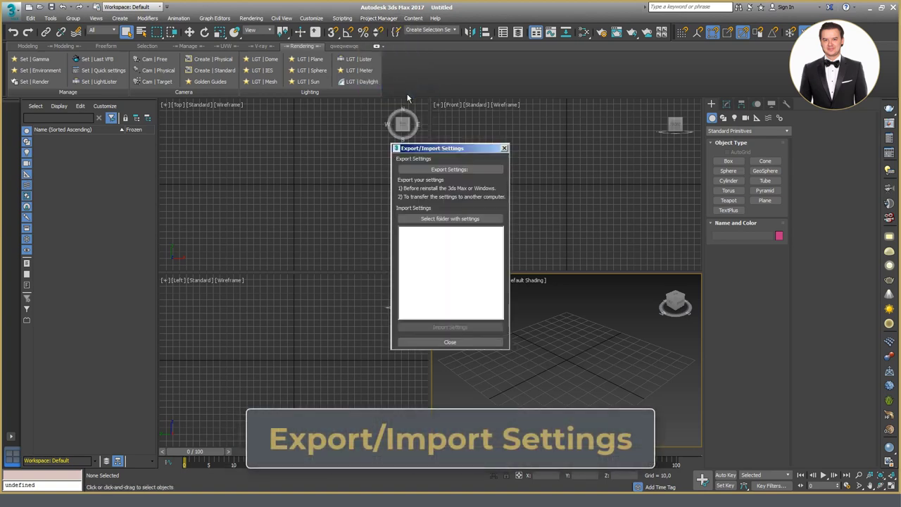
{"action": "left_click_drag", "start_coordinate": [457, 149], "coordinate": [444, 111]}
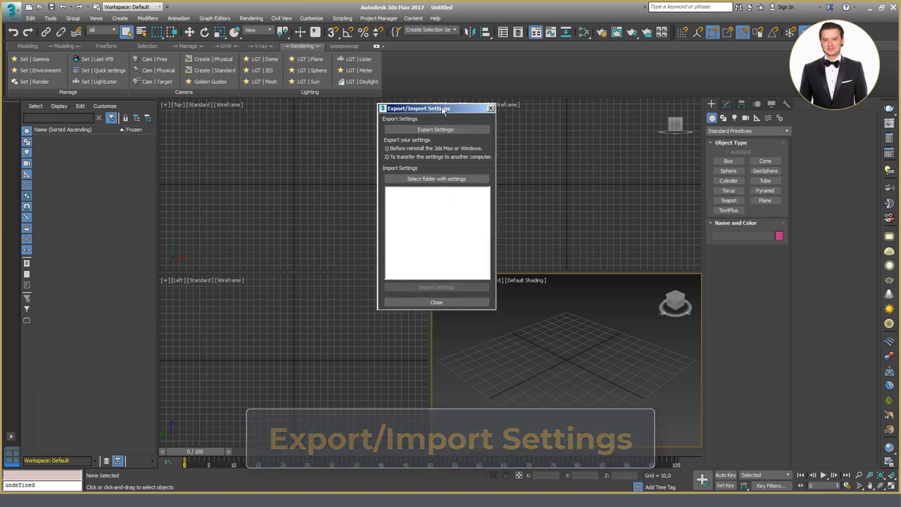
{"action": "left_click", "coordinate": [399, 178]}
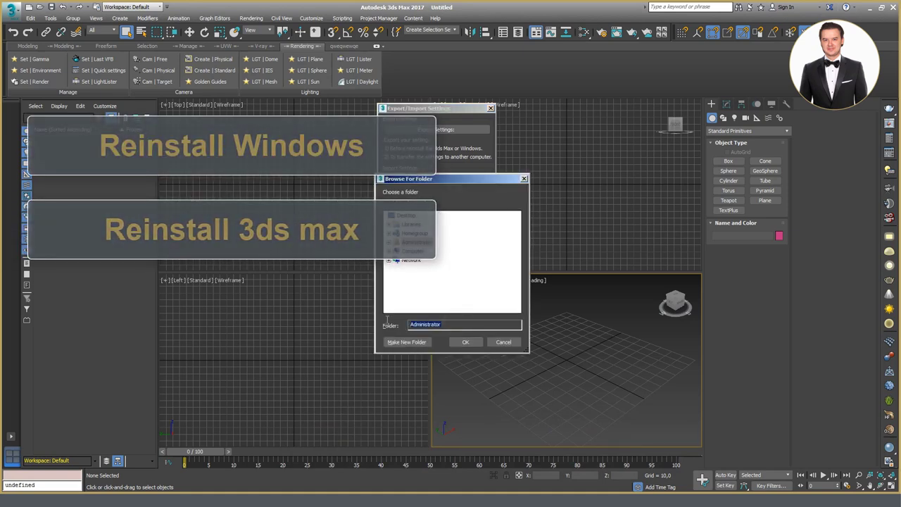
{"action": "left_click", "coordinate": [465, 341]}
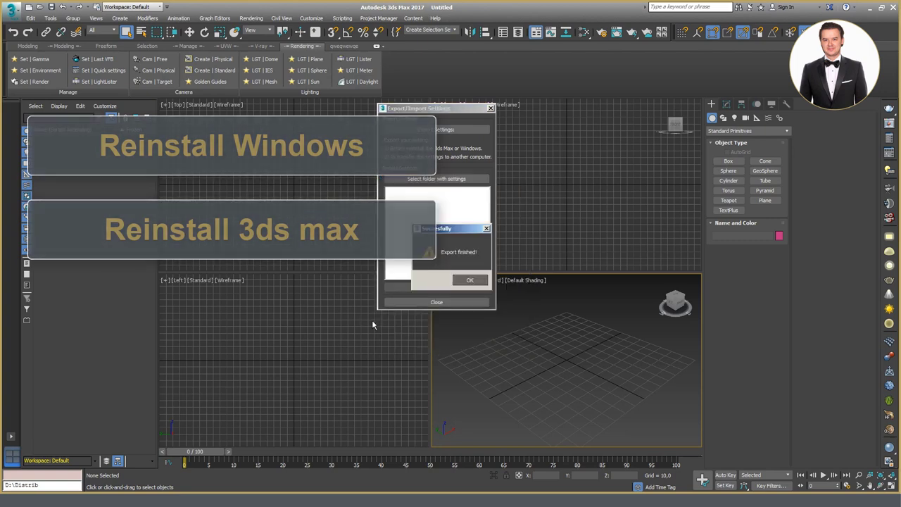
{"action": "left_click", "coordinate": [467, 281]}
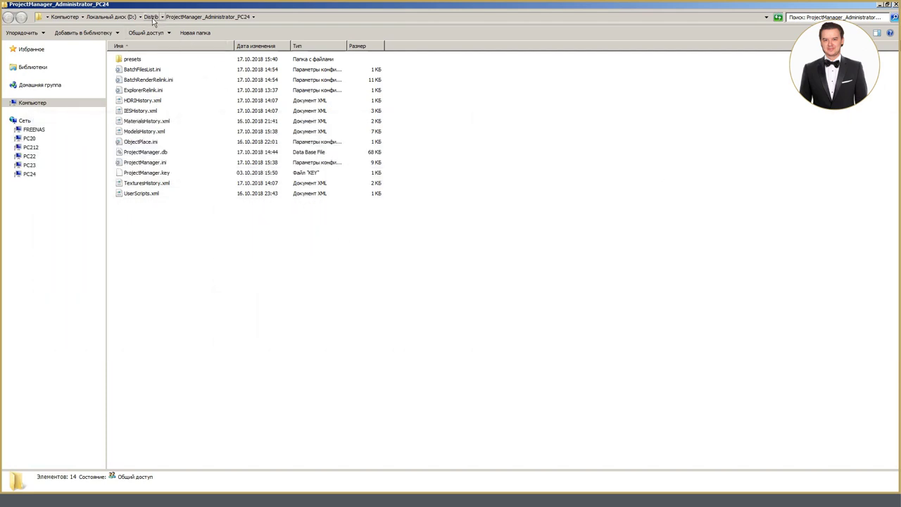
{"action": "left_click", "coordinate": [151, 17]}
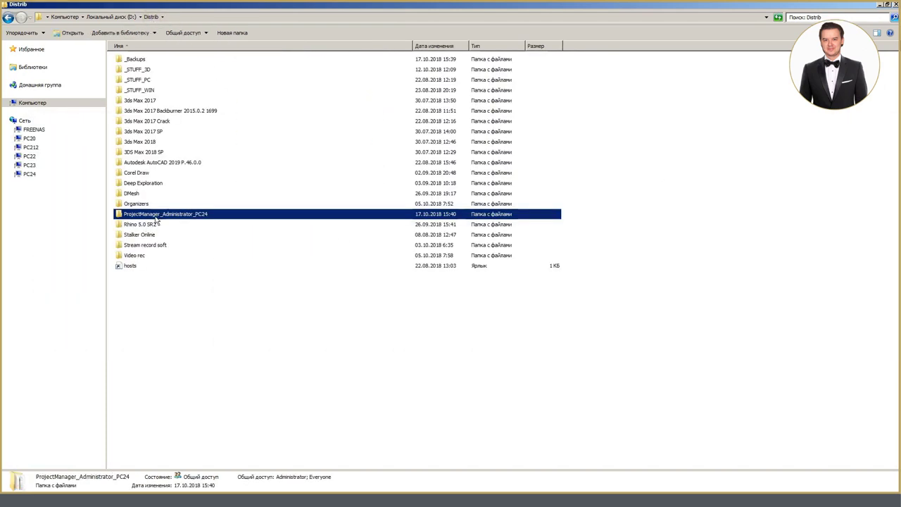
{"action": "left_click", "coordinate": [6, 121]}
{"action": "left_click", "coordinate": [186, 214]}
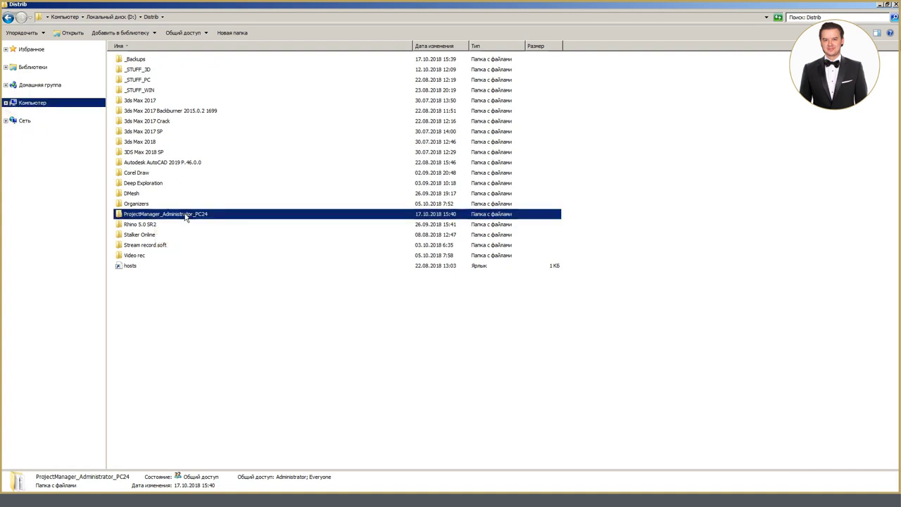
{"action": "double_click", "coordinate": [185, 214]}
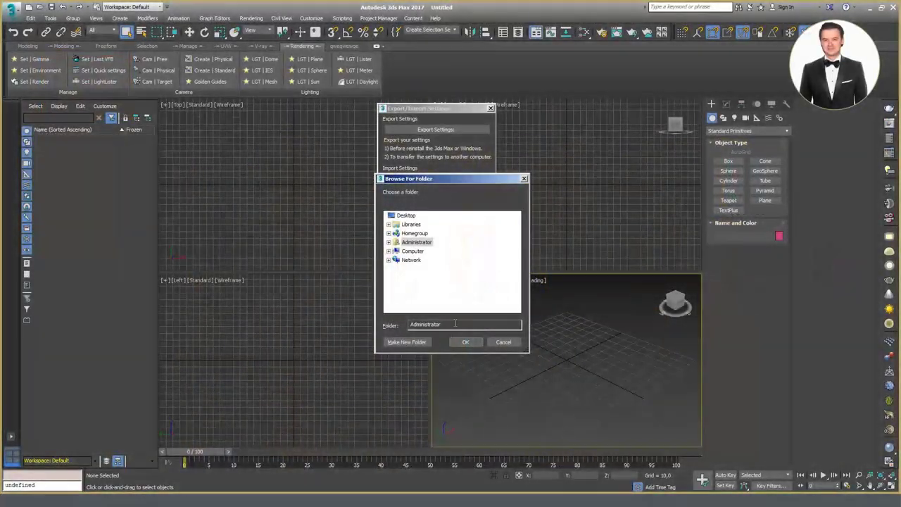
Paste D:\Distrib as the export folder, confirm it, and acknowledge the finished export.
{"action": "double_click", "coordinate": [454, 324]}
{"action": "type", "text": "D:\\Distrib"}
{"action": "key", "text": "Return"}
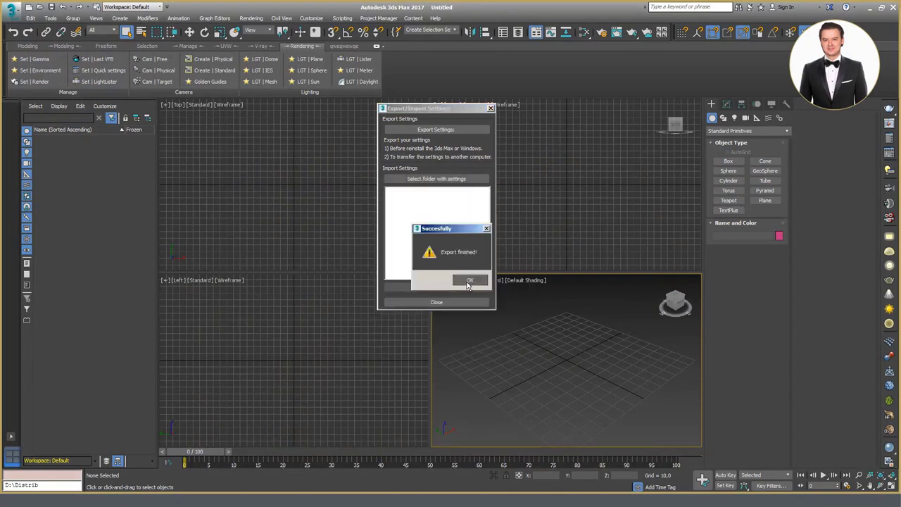
{"action": "left_click", "coordinate": [468, 281]}
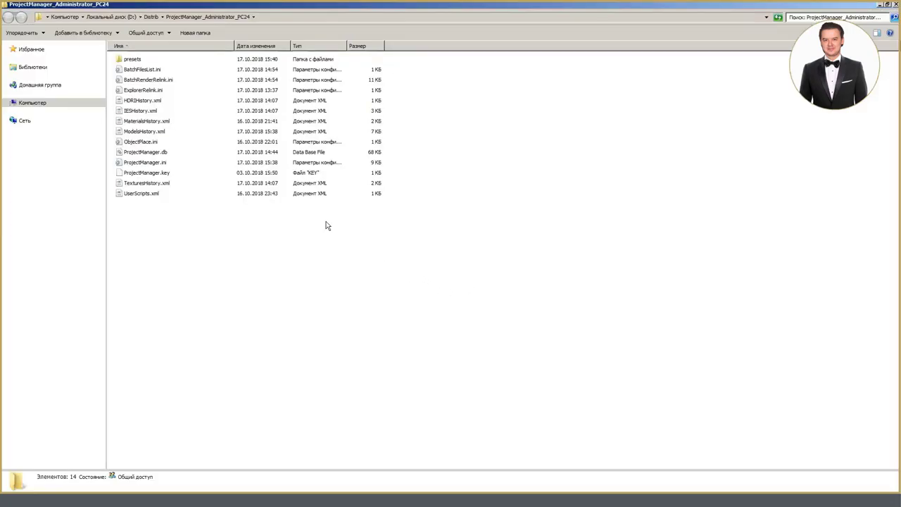
{"action": "left_click", "coordinate": [151, 18]}
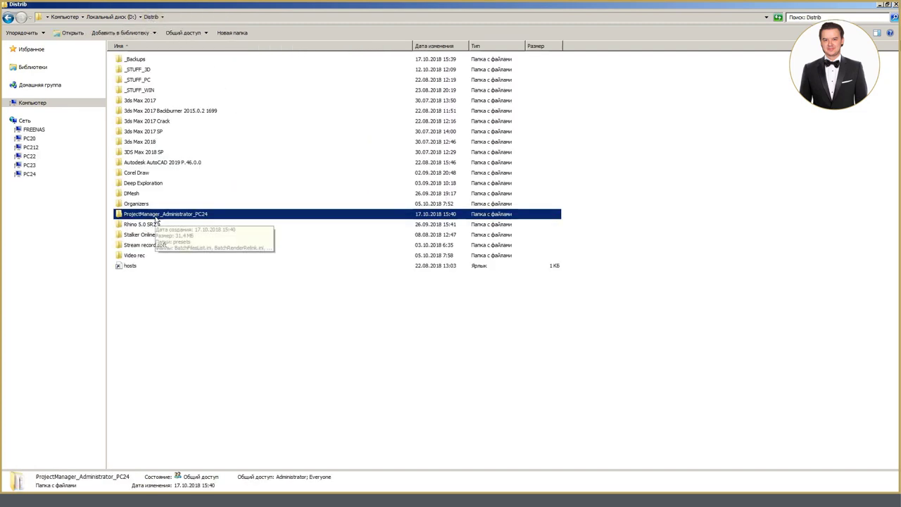
{"action": "left_click", "coordinate": [6, 121]}
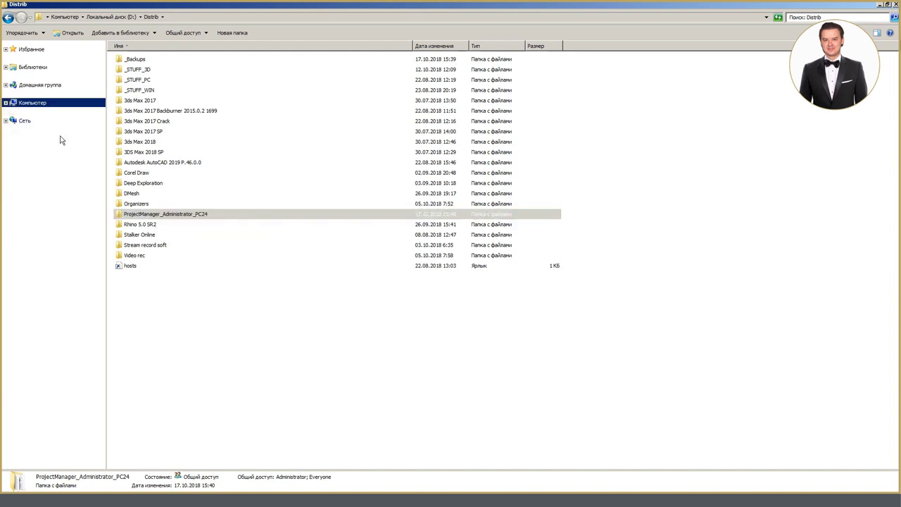
{"action": "left_click", "coordinate": [186, 217]}
{"action": "double_click", "coordinate": [187, 216]}
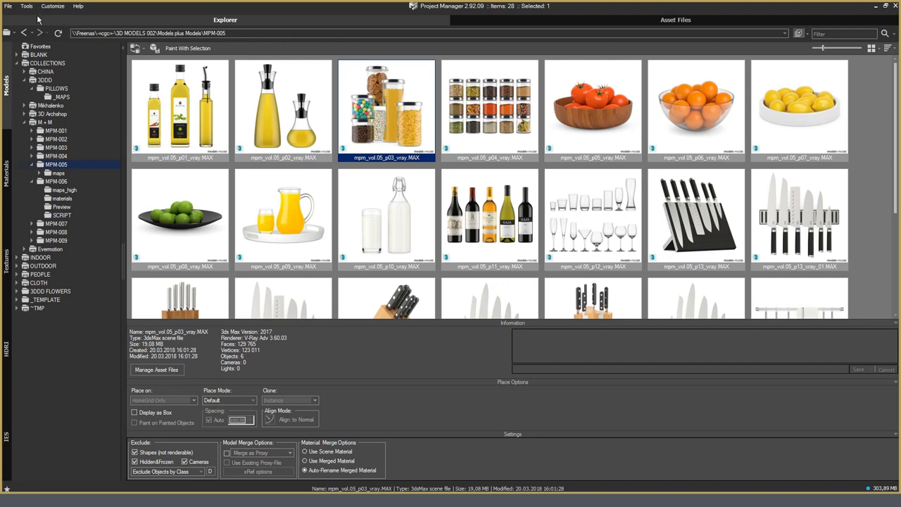
Rename the p03 storage-jars scene to 'Test 001' and bring up its actions.
{"action": "left_click", "coordinate": [9, 7]}
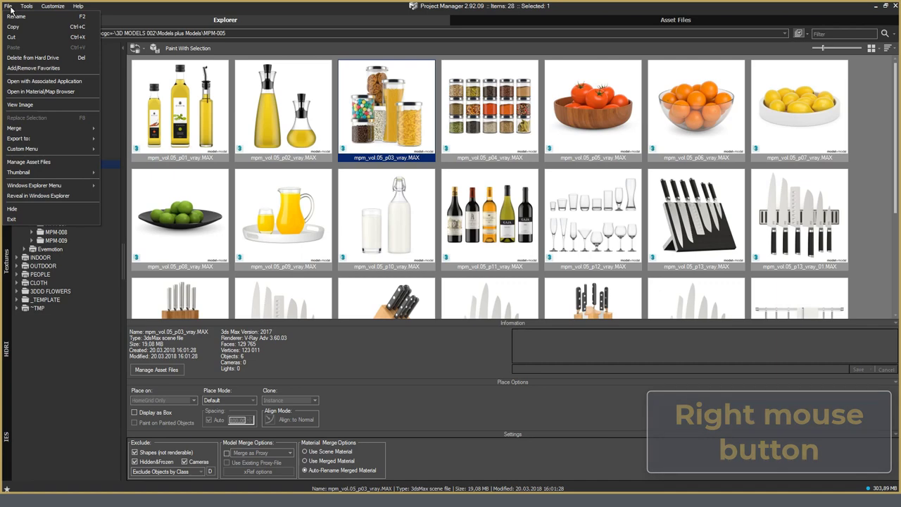
{"action": "right_click", "coordinate": [359, 121]}
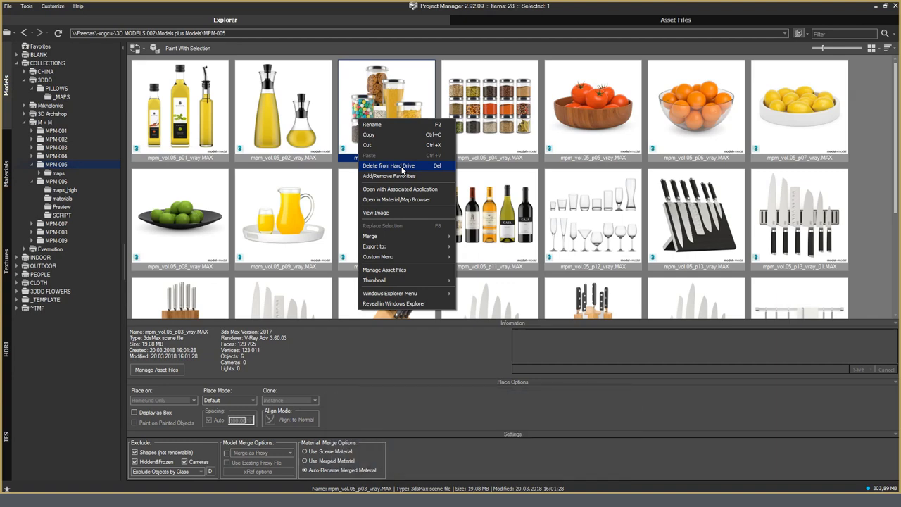
{"action": "left_click", "coordinate": [383, 126]}
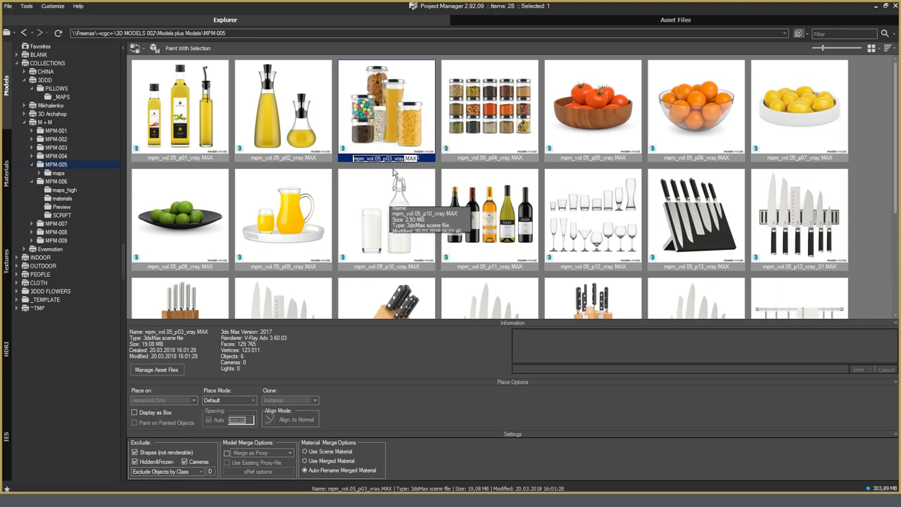
{"action": "type", "text": "Test 001"}
{"action": "key", "text": "Return"}
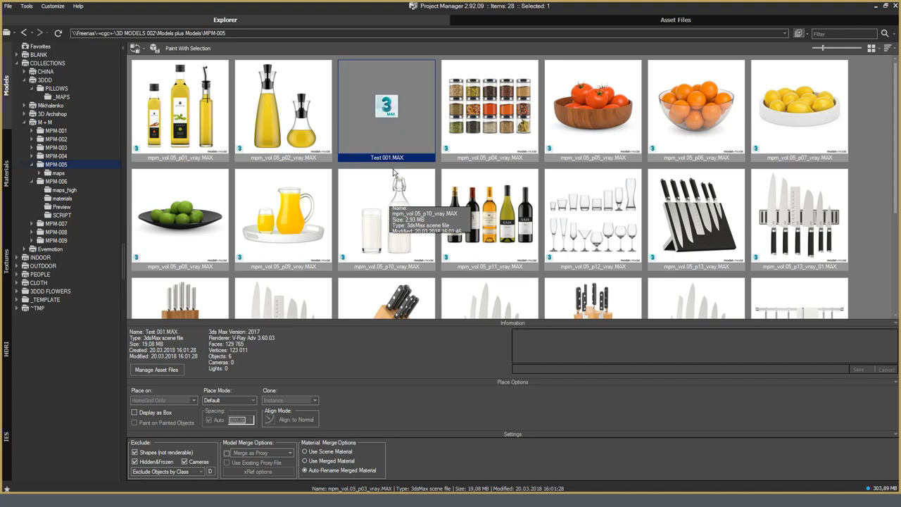
{"action": "right_click", "coordinate": [379, 103]}
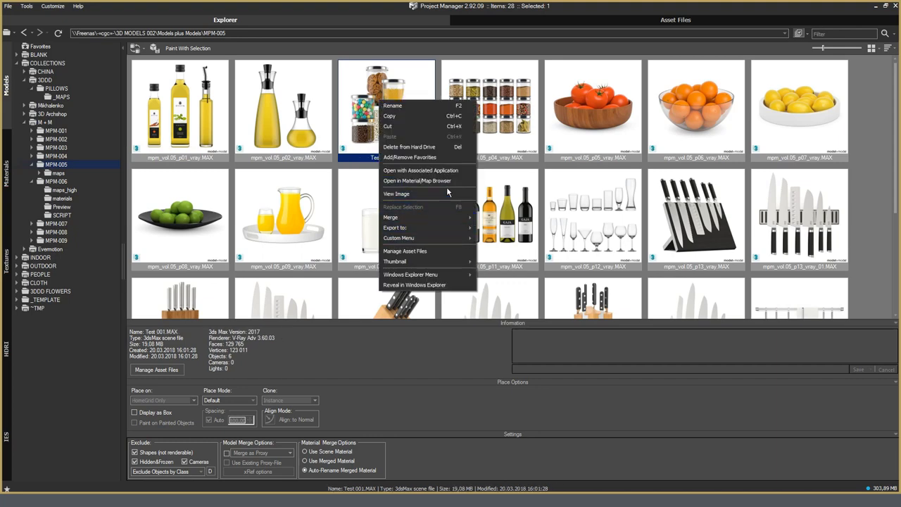
Reveal Test 001.MAX in Explorer, switch to Large Icons, and select both Test 001 files.
{"action": "left_click", "coordinate": [420, 285]}
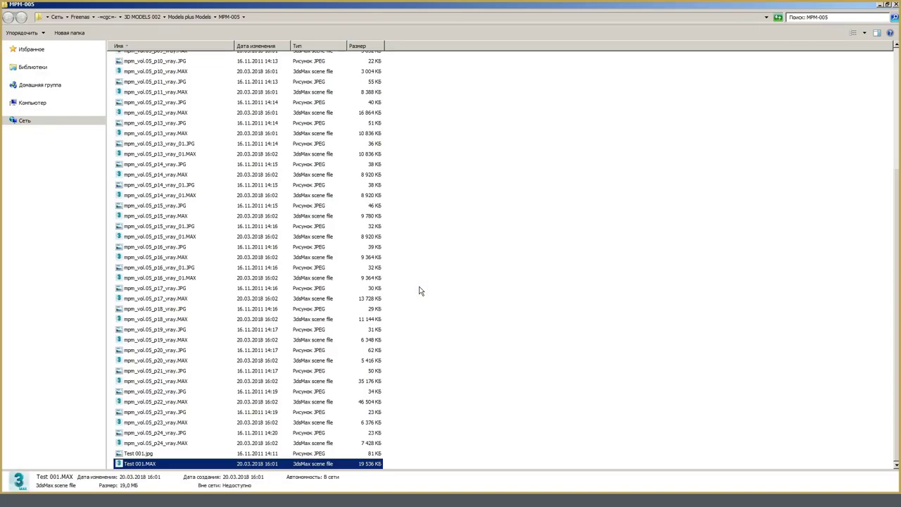
{"action": "left_click", "coordinate": [864, 33]}
{"action": "left_click", "coordinate": [838, 30]}
{"action": "left_click_drag", "start_coordinate": [666, 331], "coordinate": [770, 224]}
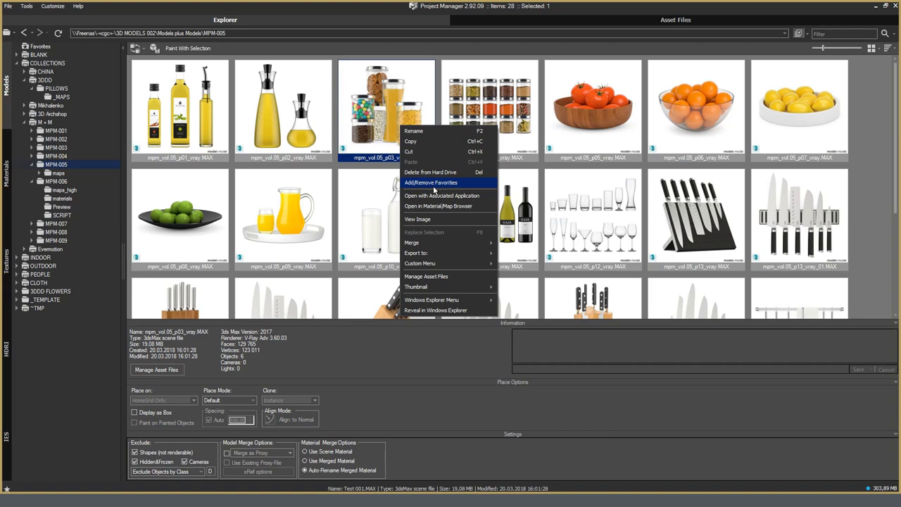
Add the tomato bowl scene to Favorites.
{"action": "left_click", "coordinate": [268, 108]}
{"action": "right_click", "coordinate": [268, 108]}
{"action": "key", "text": "Escape"}
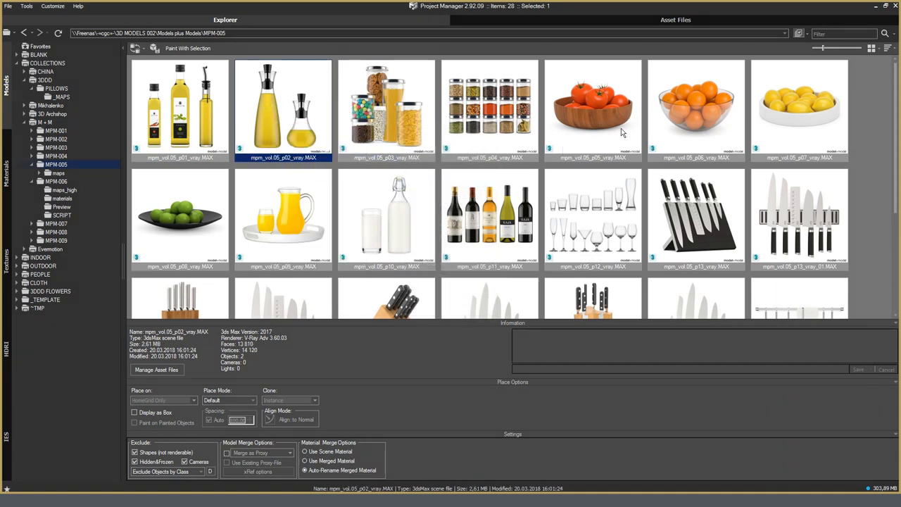
{"action": "left_click", "coordinate": [583, 118]}
{"action": "right_click", "coordinate": [584, 119]}
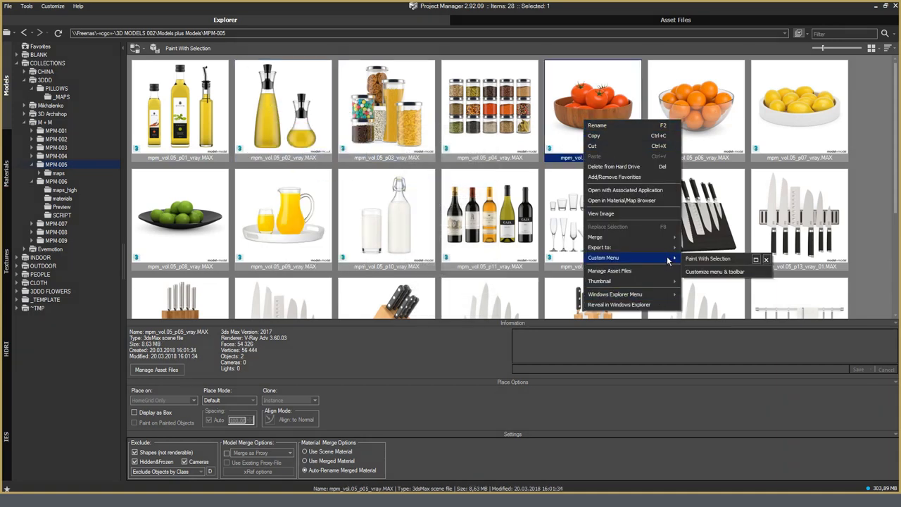
{"action": "left_click", "coordinate": [640, 178]}
Add the lemon and lime bowl scenes to Favorites, then view the Favorites collection.
{"action": "left_click", "coordinate": [806, 107]}
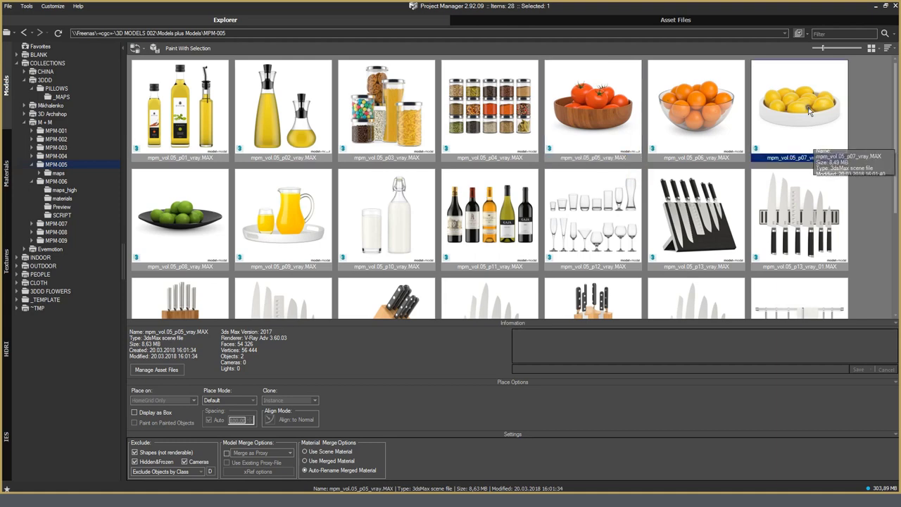
{"action": "right_click", "coordinate": [807, 107]}
{"action": "left_click", "coordinate": [828, 166]}
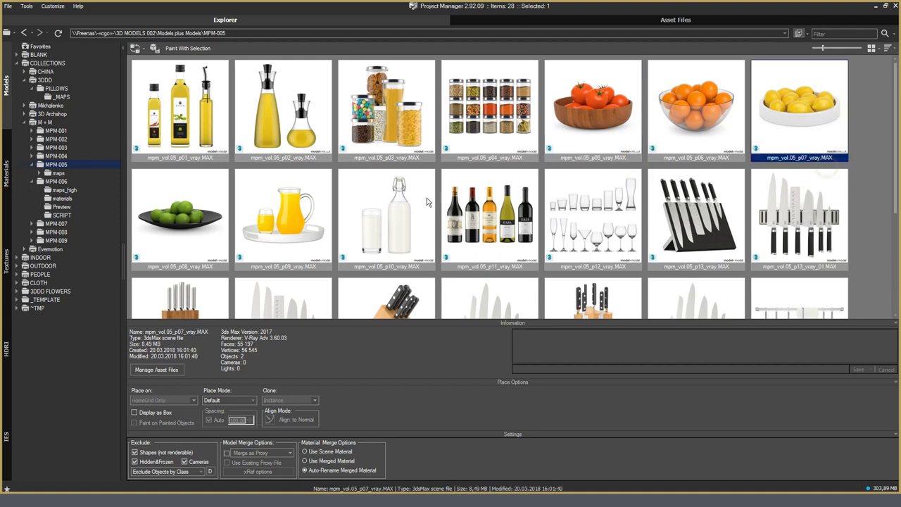
{"action": "left_click", "coordinate": [212, 219]}
{"action": "right_click", "coordinate": [212, 220]}
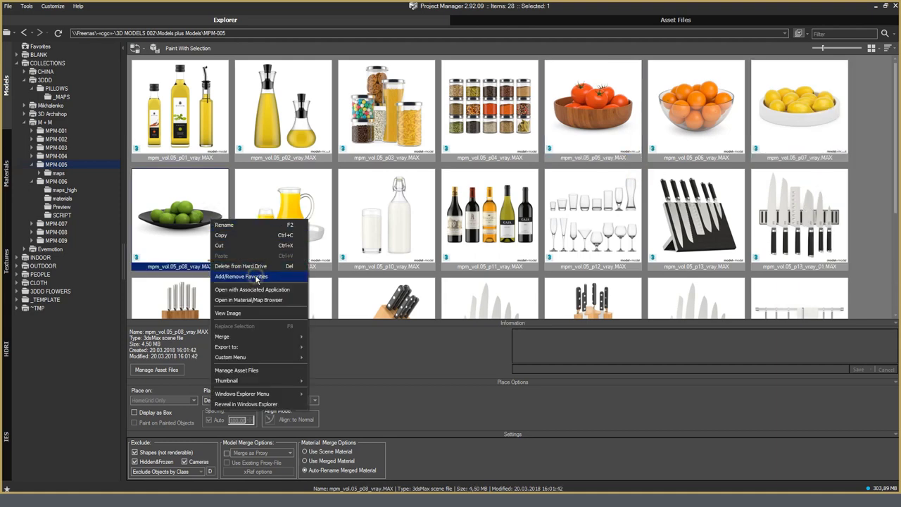
{"action": "left_click", "coordinate": [256, 276]}
{"action": "left_click", "coordinate": [40, 46]}
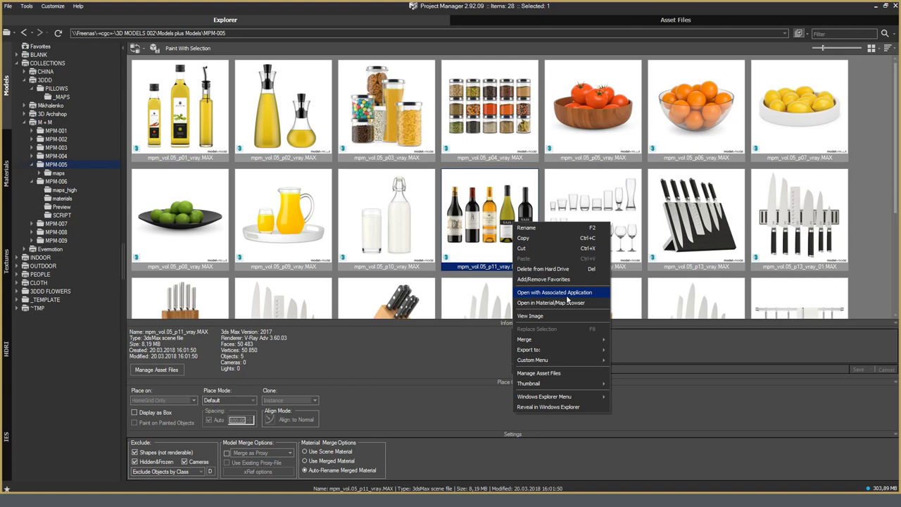
Try opening the wine bottles scene, then make Adobe Photoshop the associated application.
{"action": "left_click", "coordinate": [567, 295]}
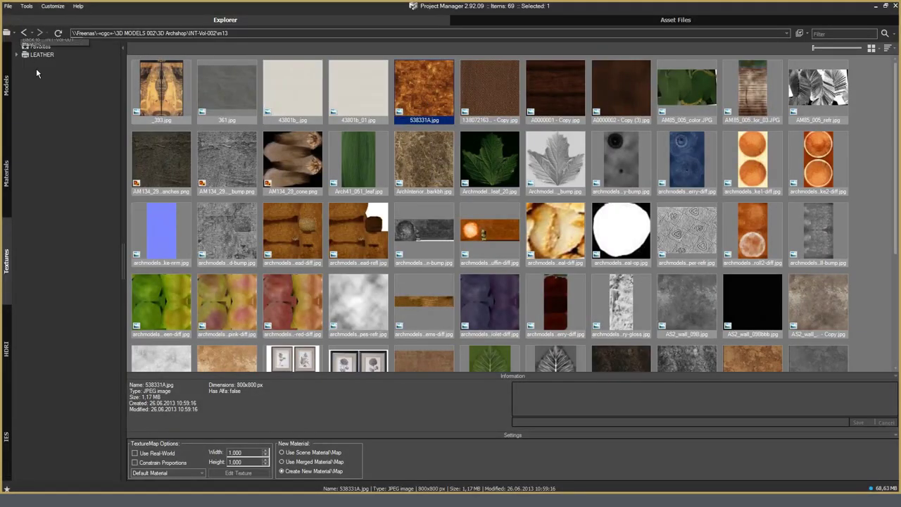
{"action": "left_click", "coordinate": [7, 33]}
{"action": "left_click", "coordinate": [32, 66]}
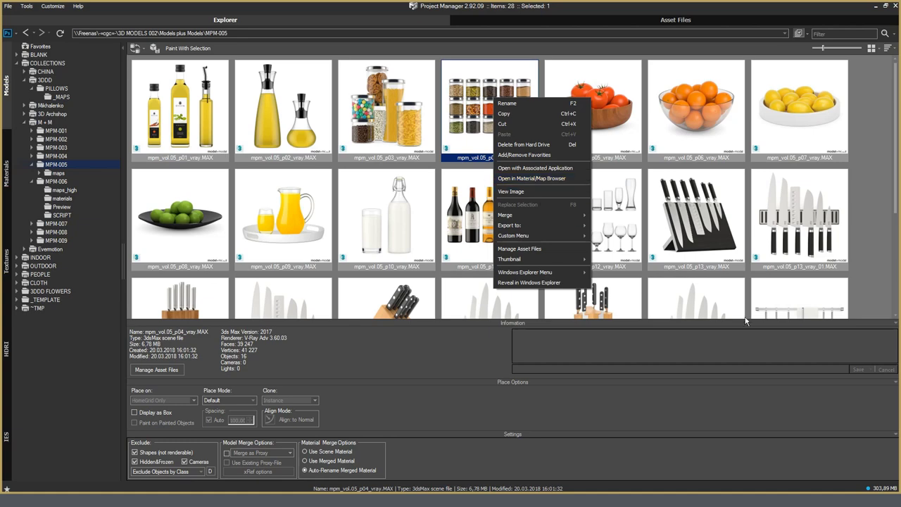
Load the knife block scene into the Material/Map Browser and show 13 Knives set as large icons.
{"action": "left_click", "coordinate": [704, 237]}
{"action": "scroll", "coordinate": [702, 206], "scroll_direction": "down", "scroll_amount": 2}
{"action": "scroll", "coordinate": [702, 207], "scroll_direction": "up", "scroll_amount": 2}
{"action": "right_click", "coordinate": [676, 204]}
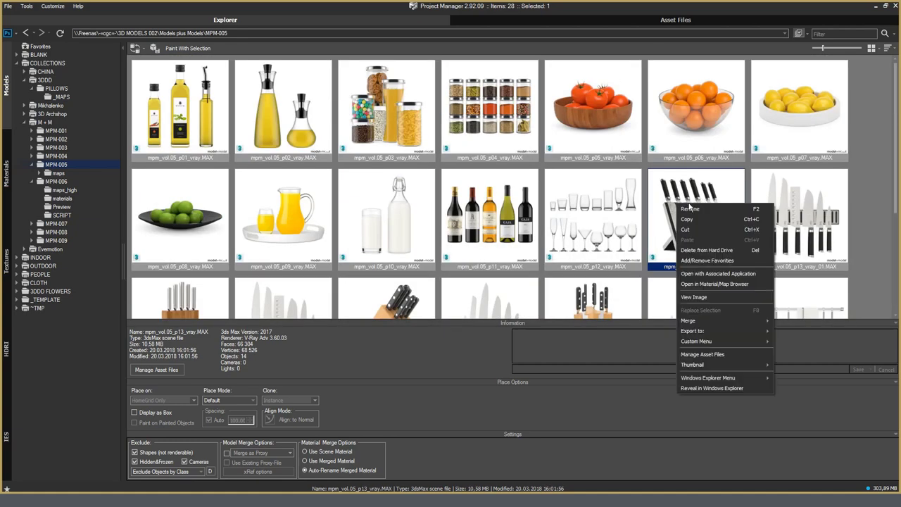
{"action": "left_click", "coordinate": [713, 284]}
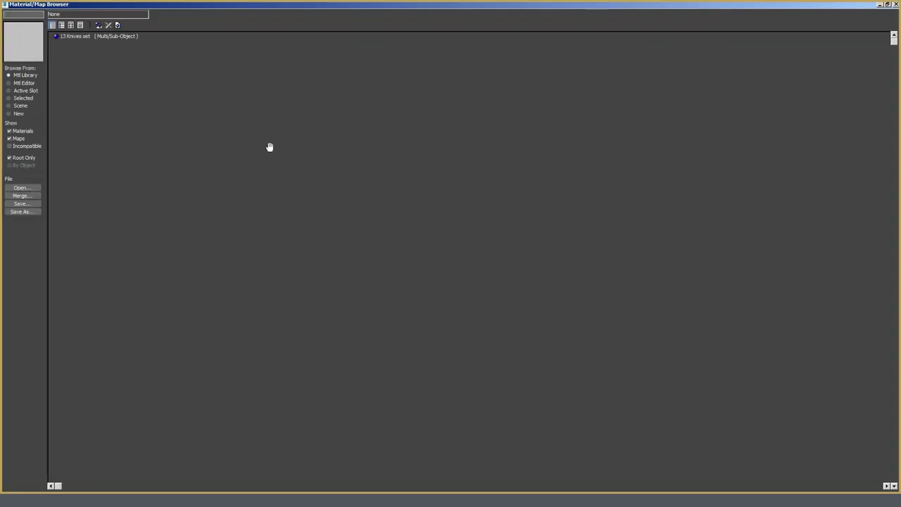
{"action": "left_click", "coordinate": [75, 36]}
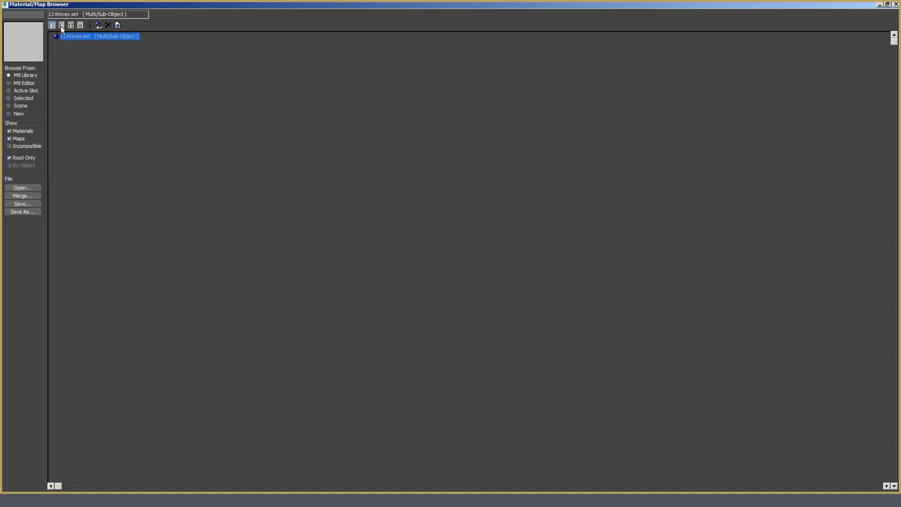
{"action": "left_click", "coordinate": [61, 25]}
{"action": "left_click", "coordinate": [80, 25]}
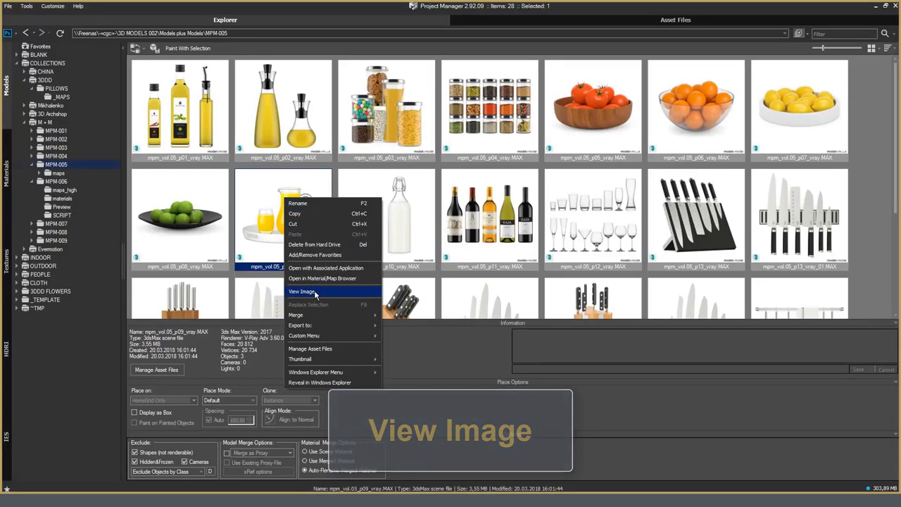
View the pitcher model's preview image, centre and zoom it, then close it.
{"action": "left_click", "coordinate": [314, 290]}
{"action": "left_click_drag", "start_coordinate": [810, 85], "coordinate": [406, 38]}
{"action": "scroll", "coordinate": [473, 231], "scroll_direction": "up", "scroll_amount": 5}
{"action": "scroll", "coordinate": [473, 232], "scroll_direction": "down", "scroll_amount": 5}
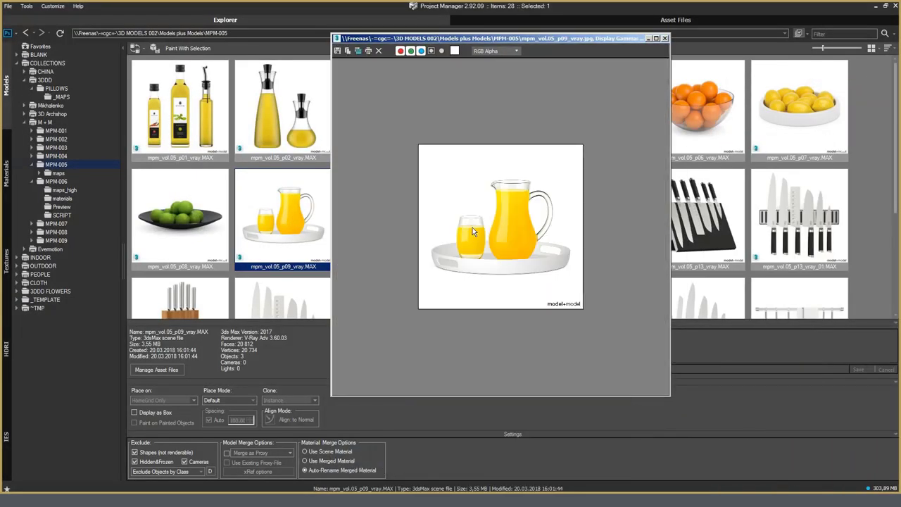
{"action": "scroll", "coordinate": [474, 232], "scroll_direction": "up", "scroll_amount": 2}
{"action": "scroll", "coordinate": [474, 231], "scroll_direction": "down", "scroll_amount": 1}
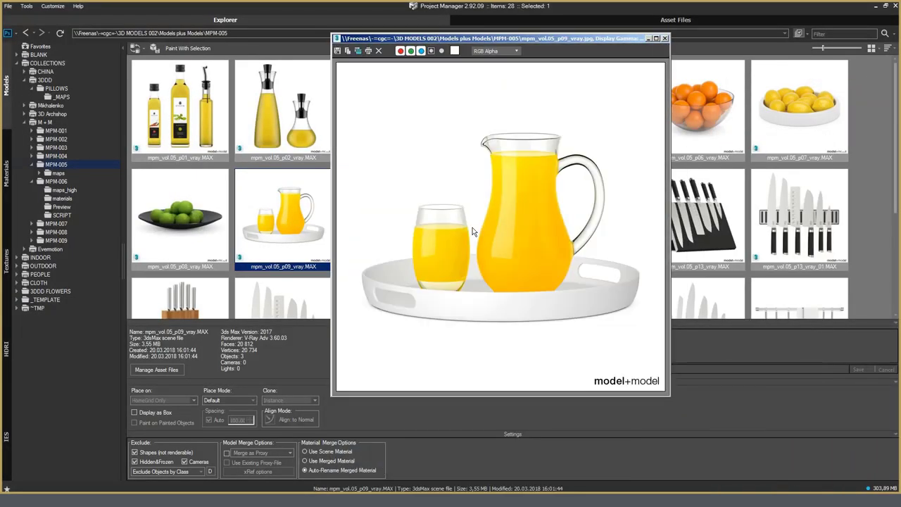
{"action": "left_click", "coordinate": [664, 38]}
View and zoom the p06 oranges model's preview image.
{"action": "right_click", "coordinate": [704, 111]}
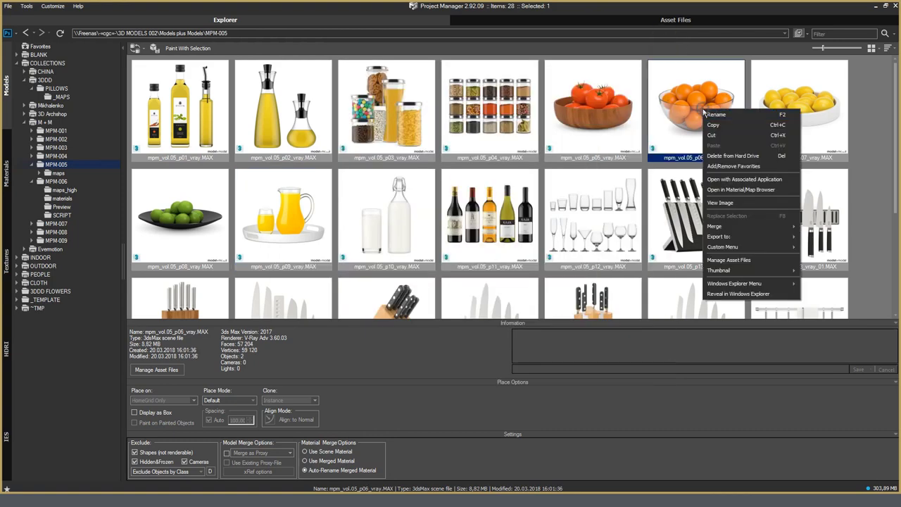
{"action": "left_click", "coordinate": [722, 203]}
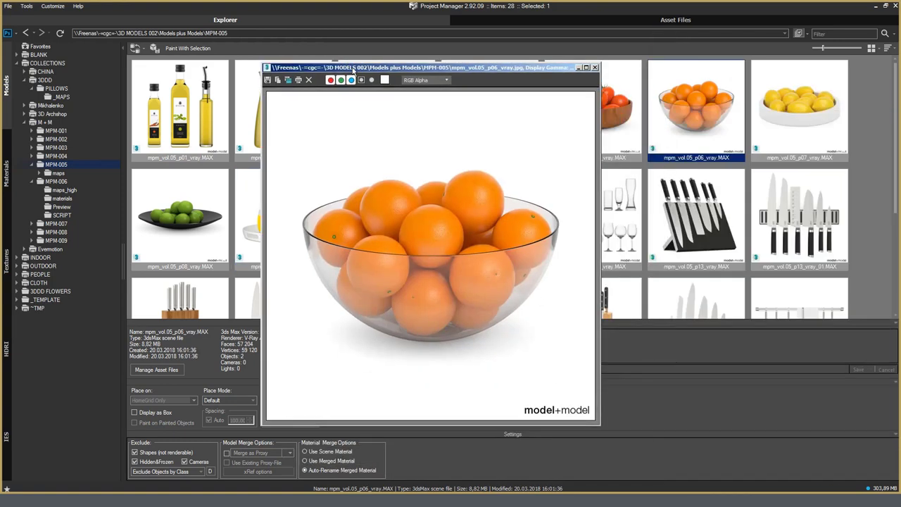
{"action": "scroll", "coordinate": [404, 238], "scroll_direction": "up", "scroll_amount": 3}
{"action": "scroll", "coordinate": [404, 237], "scroll_direction": "up", "scroll_amount": 2}
{"action": "scroll", "coordinate": [404, 237], "scroll_direction": "down", "scroll_amount": 5}
Close the oranges preview and shrink Project Manager to reveal the 3ds Max viewport.
{"action": "left_click", "coordinate": [595, 68]}
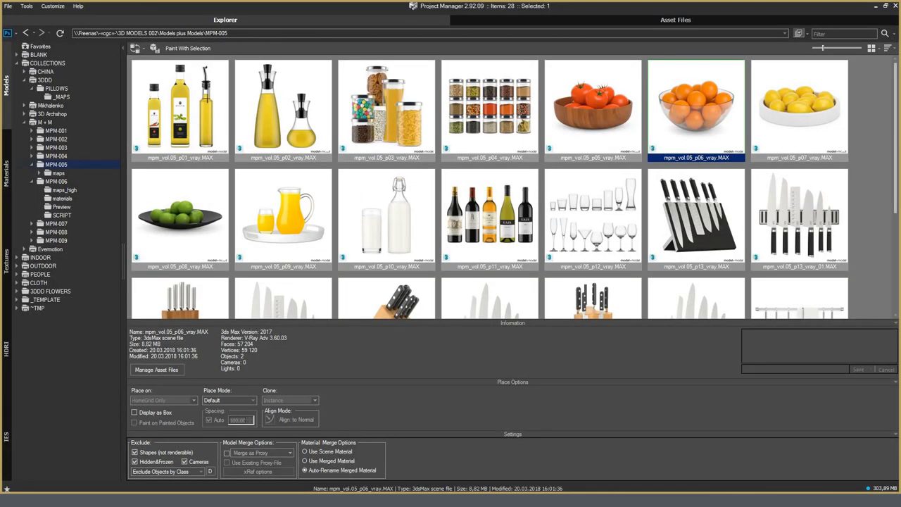
{"action": "right_click", "coordinate": [673, 116]}
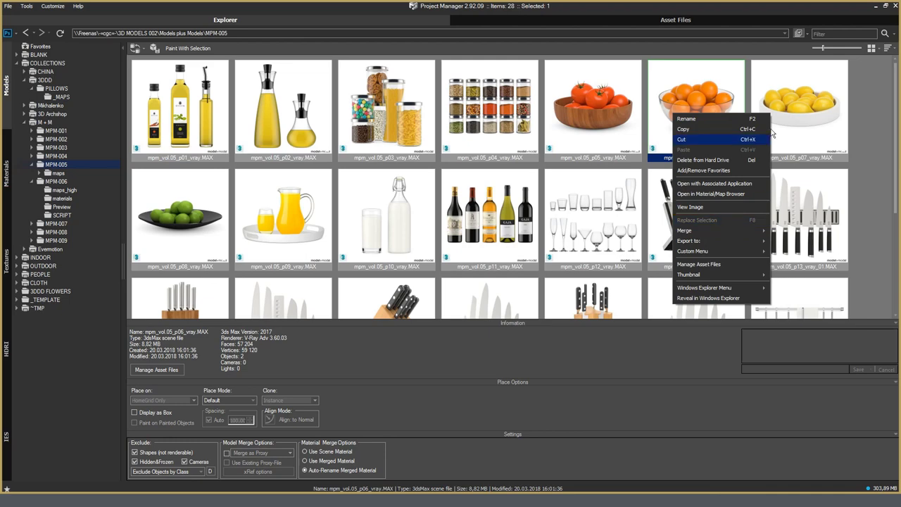
{"action": "left_click", "coordinate": [886, 6]}
{"action": "left_click", "coordinate": [886, 6]}
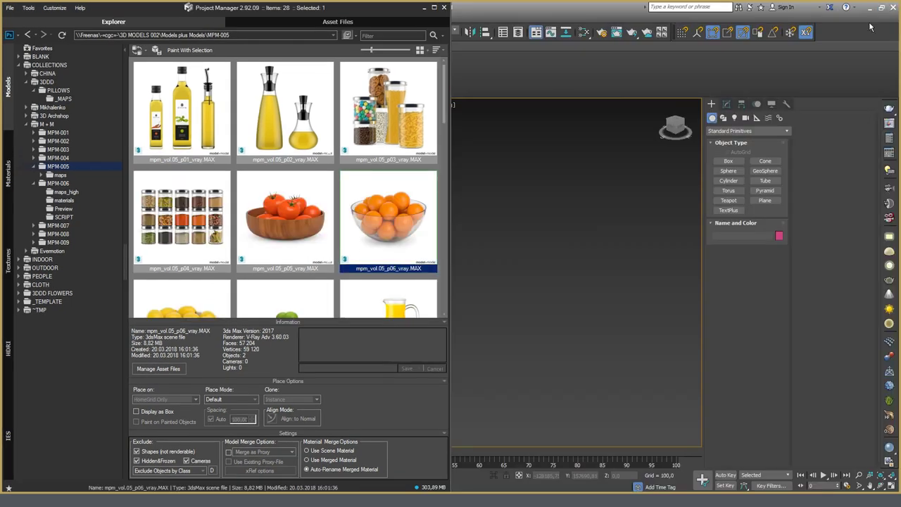
Create three boxes in the viewport.
{"action": "left_click", "coordinate": [729, 161]}
{"action": "left_click_drag", "start_coordinate": [517, 226], "coordinate": [578, 268]}
{"action": "left_click", "coordinate": [624, 325]}
{"action": "left_click_drag", "start_coordinate": [625, 294], "coordinate": [603, 331]}
{"action": "left_click", "coordinate": [657, 270]}
{"action": "left_click_drag", "start_coordinate": [502, 353], "coordinate": [514, 407]}
{"action": "left_click", "coordinate": [518, 338]}
{"action": "right_click", "coordinate": [519, 338]}
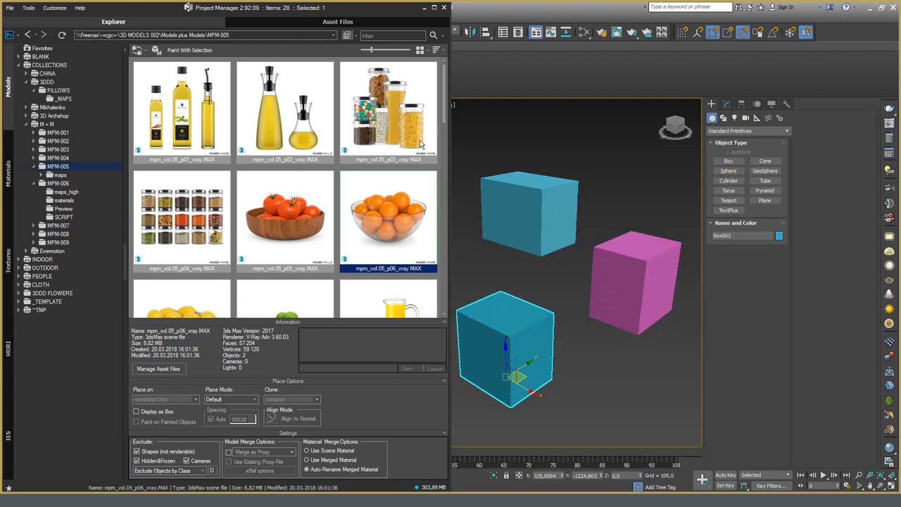
Replace the selected box with the oranges model using All instanced.
{"action": "right_click", "coordinate": [405, 212]}
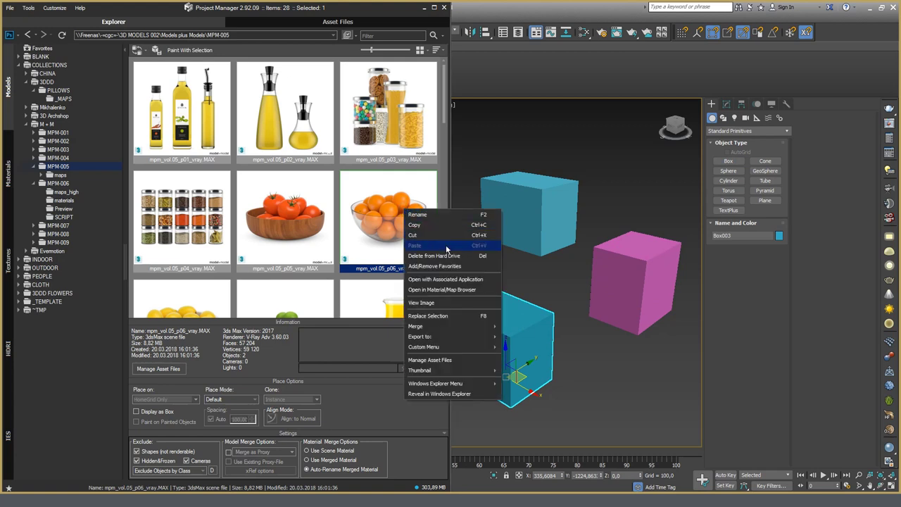
{"action": "left_click", "coordinate": [457, 316]}
{"action": "left_click_drag", "start_coordinate": [254, 227], "coordinate": [615, 106]}
{"action": "left_click", "coordinate": [556, 150]}
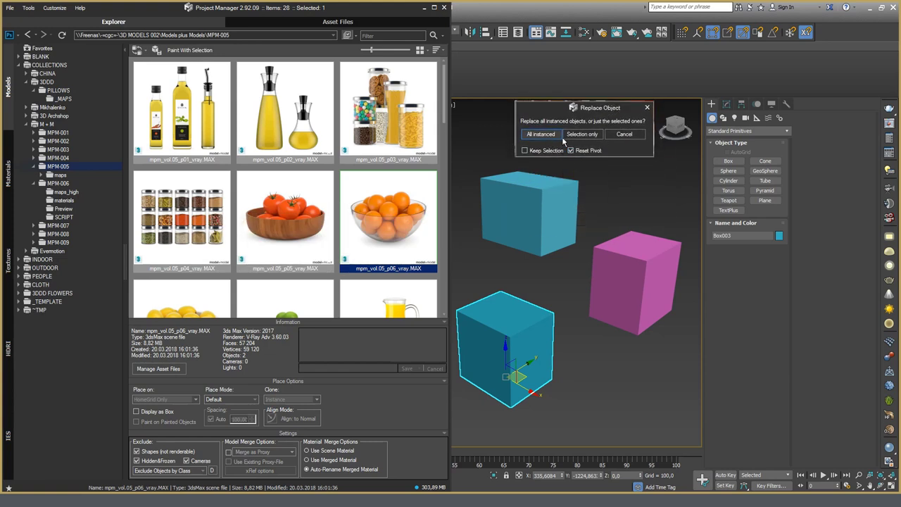
{"action": "left_click", "coordinate": [552, 134]}
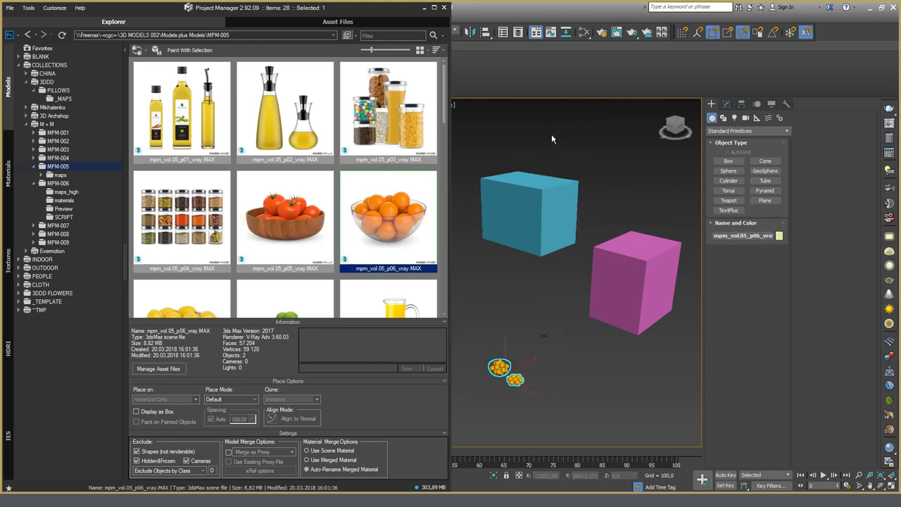
{"action": "middle_click_drag", "start_coordinate": [512, 365], "coordinate": [514, 294]}
Replace the magenta and blue boxes with the oranges model using Selection only.
{"action": "left_click", "coordinate": [637, 233]}
{"action": "left_click", "coordinate": [548, 178], "text": "ctrl"}
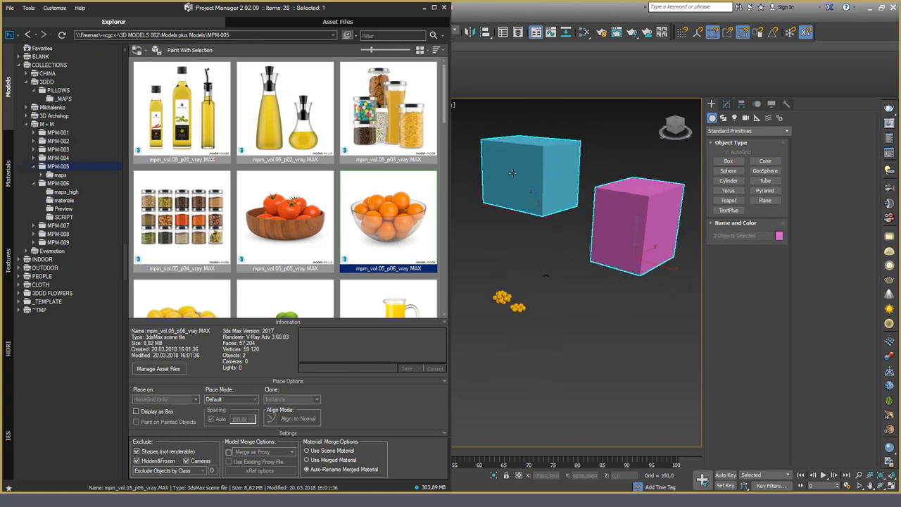
{"action": "right_click", "coordinate": [394, 241]}
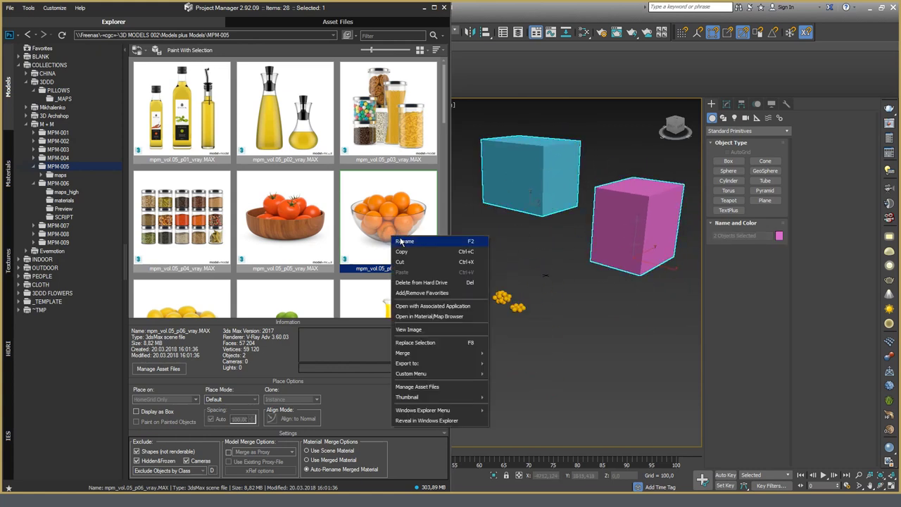
{"action": "left_click", "coordinate": [446, 343]}
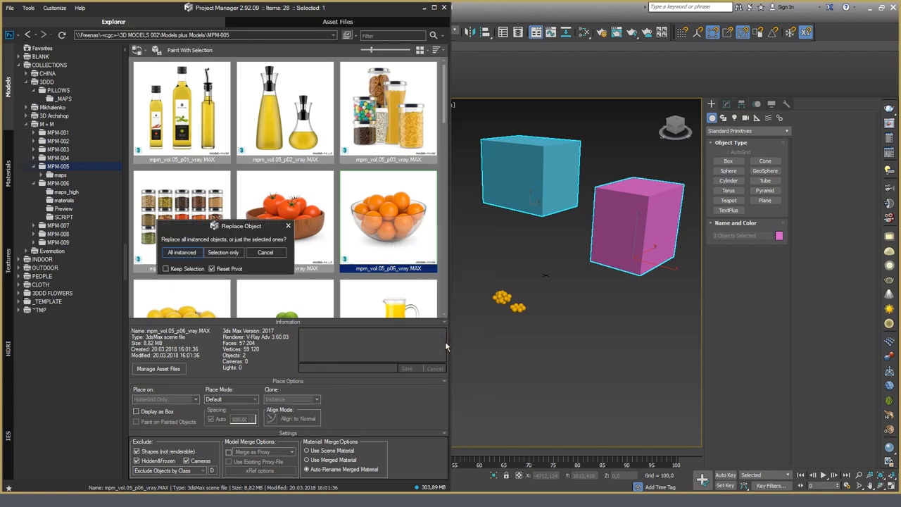
{"action": "left_click", "coordinate": [227, 253]}
Select the three orange bowl models in the viewport.
{"action": "left_click", "coordinate": [626, 253]}
{"action": "left_click", "coordinate": [528, 201]}
{"action": "left_click", "coordinate": [501, 297]}
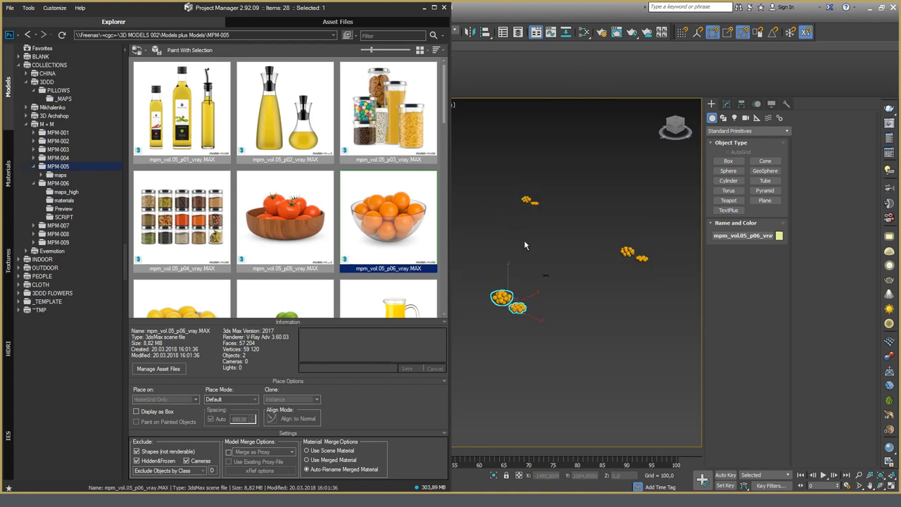
{"action": "left_click", "coordinate": [530, 202], "text": "ctrl"}
{"action": "left_click", "coordinate": [637, 256], "text": "ctrl"}
Replace all orange-bowl instances with mpm_vol.05_p02_vray.MAX and select the three new carafe groups.
{"action": "left_click", "coordinate": [286, 138]}
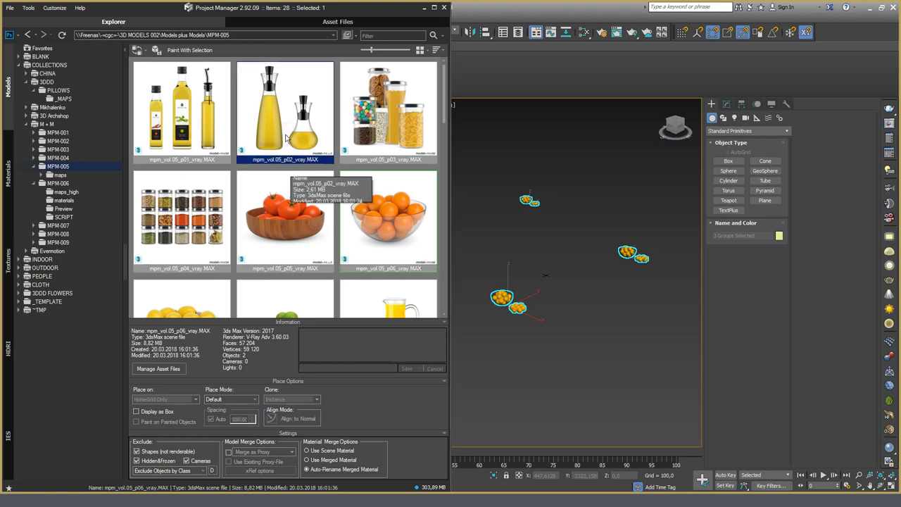
{"action": "right_click", "coordinate": [286, 139]}
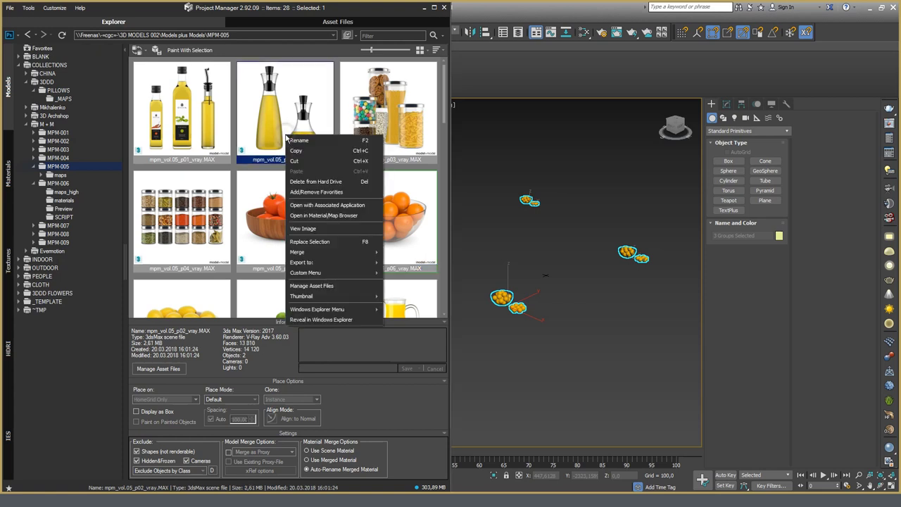
{"action": "left_click", "coordinate": [327, 243]}
{"action": "left_click_drag", "start_coordinate": [245, 229], "coordinate": [629, 115]}
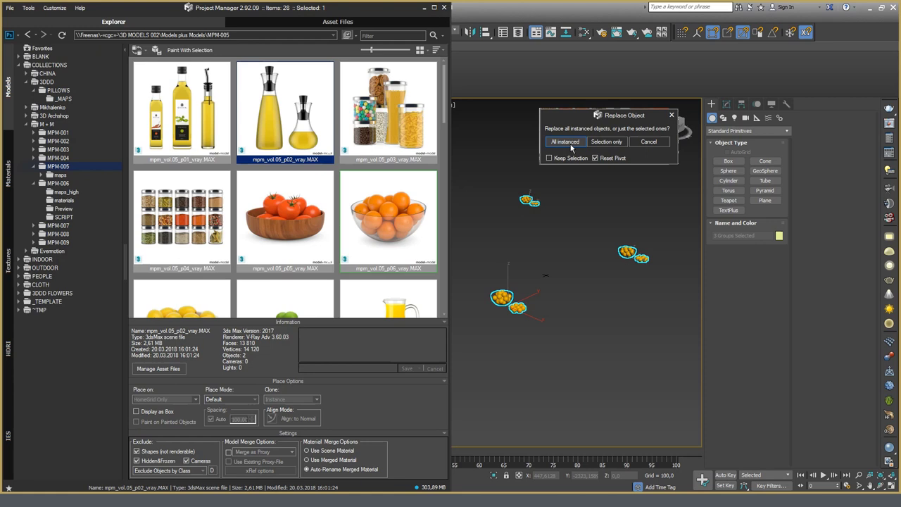
{"action": "left_click", "coordinate": [574, 144]}
{"action": "left_click", "coordinate": [547, 267]}
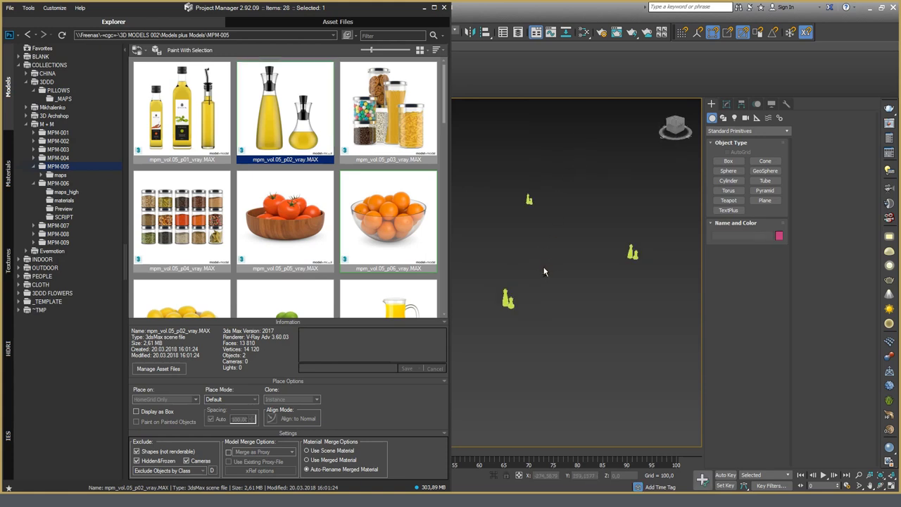
{"action": "left_click_drag", "start_coordinate": [492, 172], "coordinate": [674, 345]}
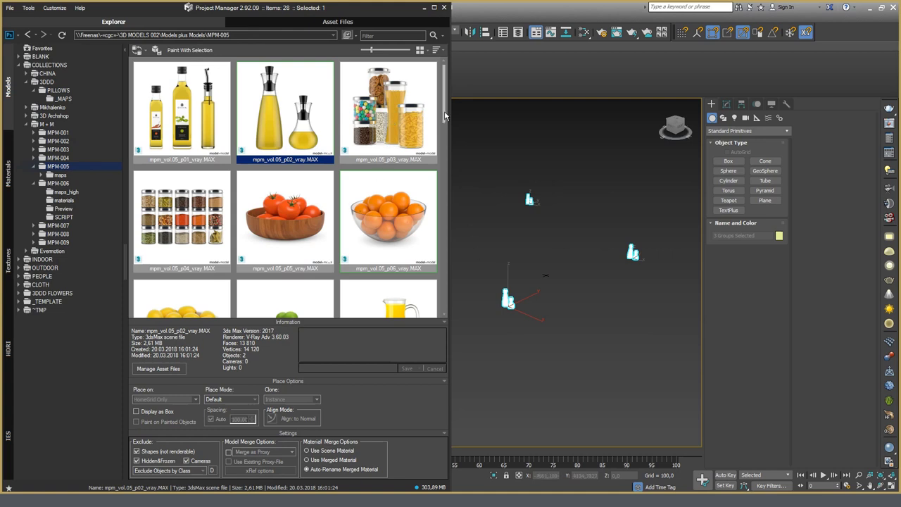
{"action": "scroll", "coordinate": [445, 116], "scroll_direction": "down", "scroll_amount": 3}
Replace only the selected carafes with the p09 juice pitcher-on-tray model.
{"action": "right_click", "coordinate": [387, 175]}
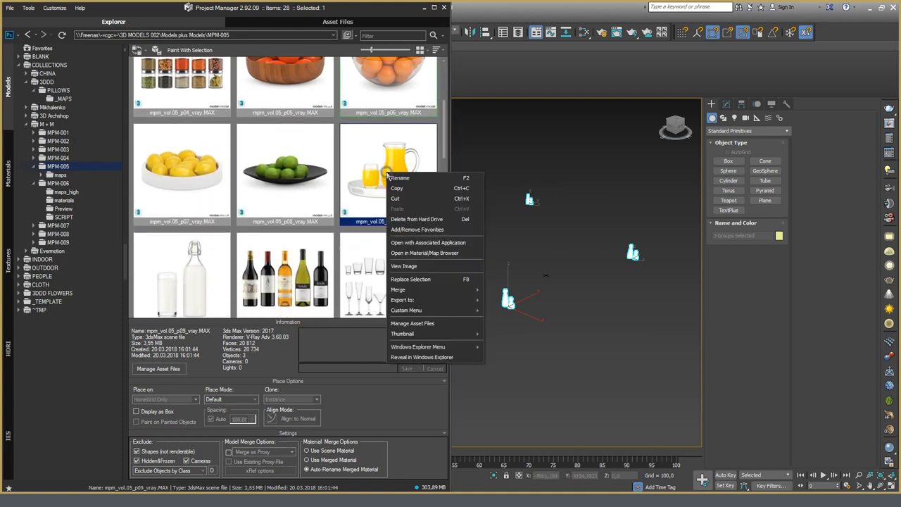
{"action": "left_click", "coordinate": [433, 281]}
{"action": "left_click_drag", "start_coordinate": [245, 234], "coordinate": [572, 153]}
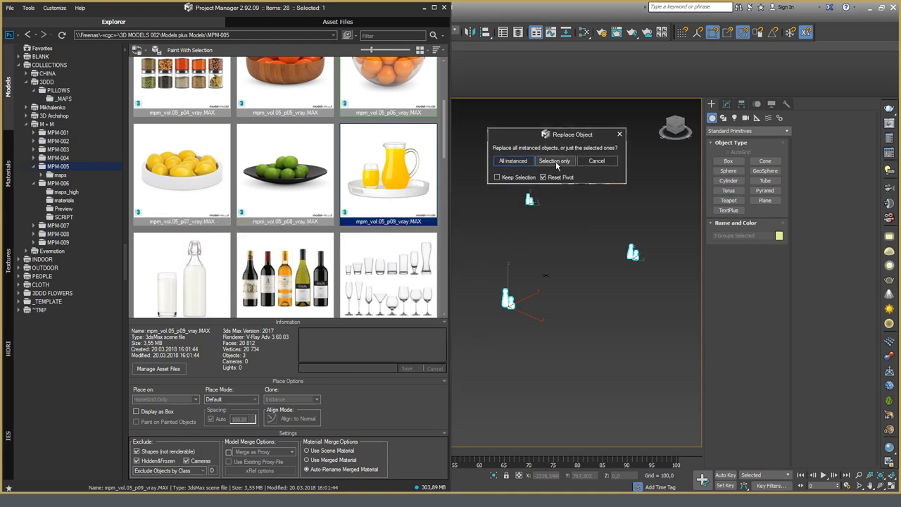
{"action": "left_click", "coordinate": [555, 161]}
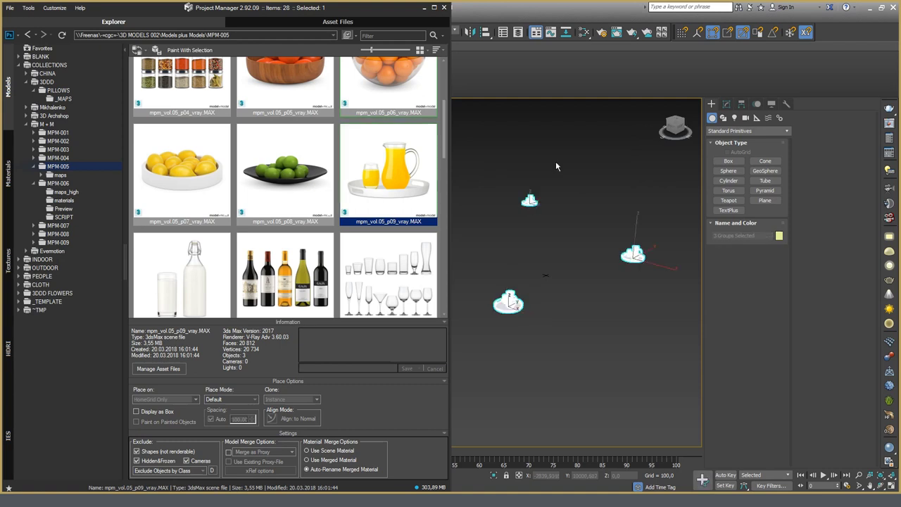
Select all three new pitcher-on-tray models in the viewport.
{"action": "left_click", "coordinate": [552, 227]}
{"action": "left_click", "coordinate": [633, 253]}
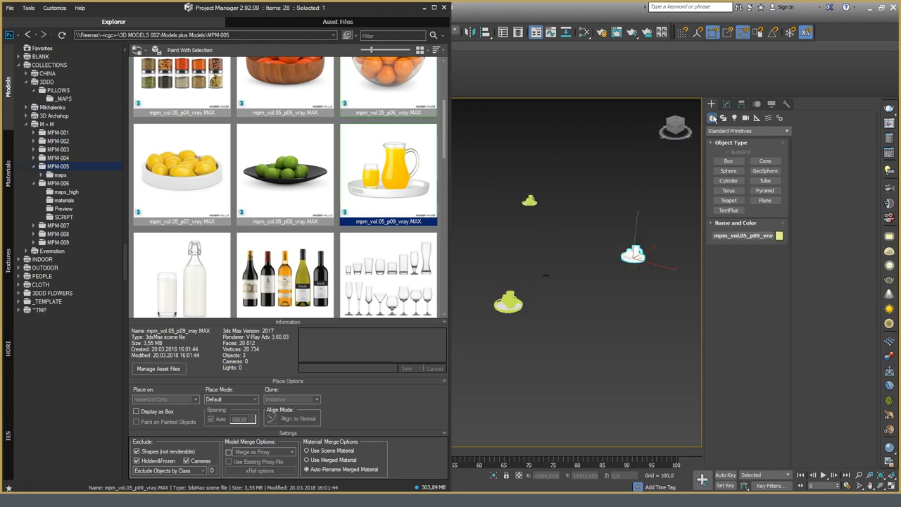
{"action": "left_click", "coordinate": [531, 201]}
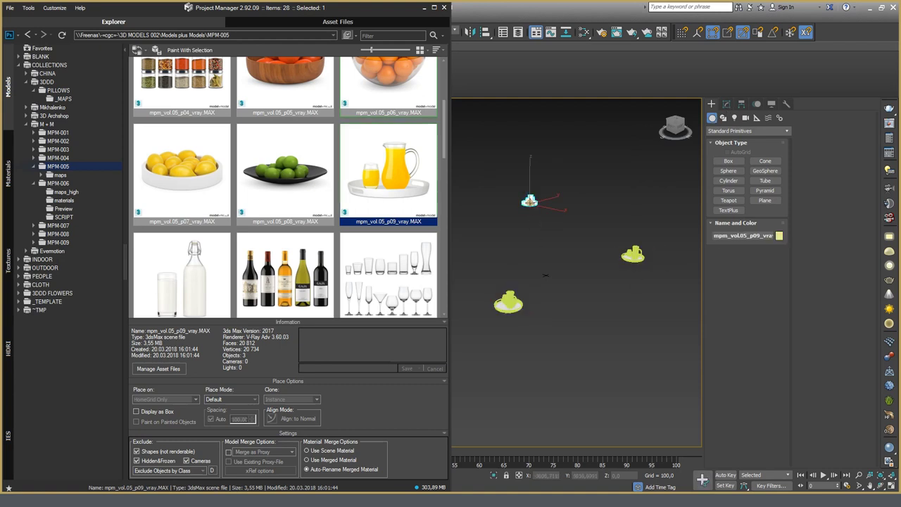
{"action": "left_click", "coordinate": [508, 303]}
{"action": "left_click", "coordinate": [529, 201]}
{"action": "left_click_drag", "start_coordinate": [478, 175], "coordinate": [673, 342]}
{"action": "left_click", "coordinate": [314, 283]}
Replace the selected pitchers with the p11 wine-bottles model, Keep Selection on, Selection only.
{"action": "right_click", "coordinate": [307, 272]}
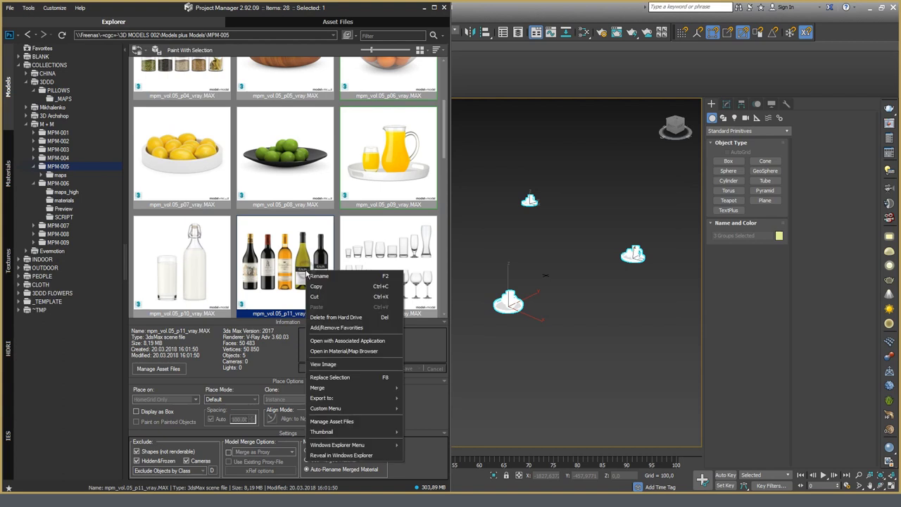
{"action": "left_click", "coordinate": [381, 378]}
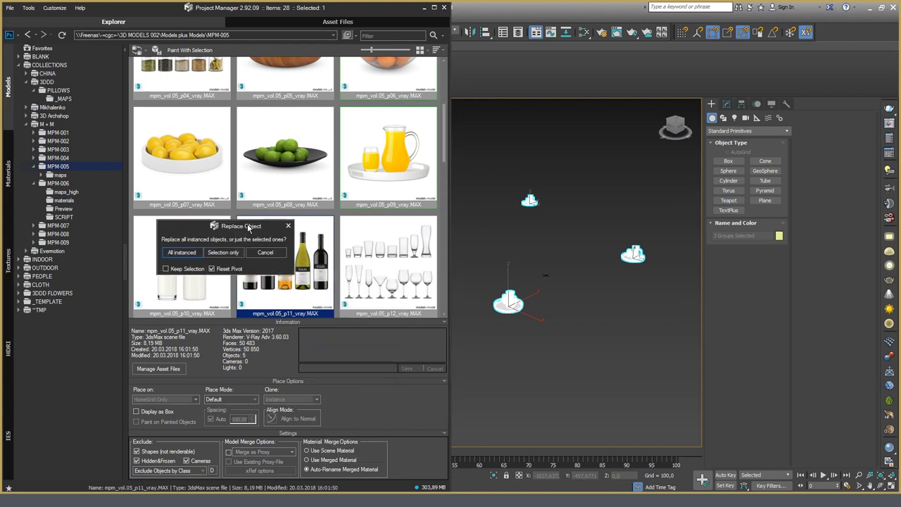
{"action": "left_click_drag", "start_coordinate": [252, 225], "coordinate": [610, 119]}
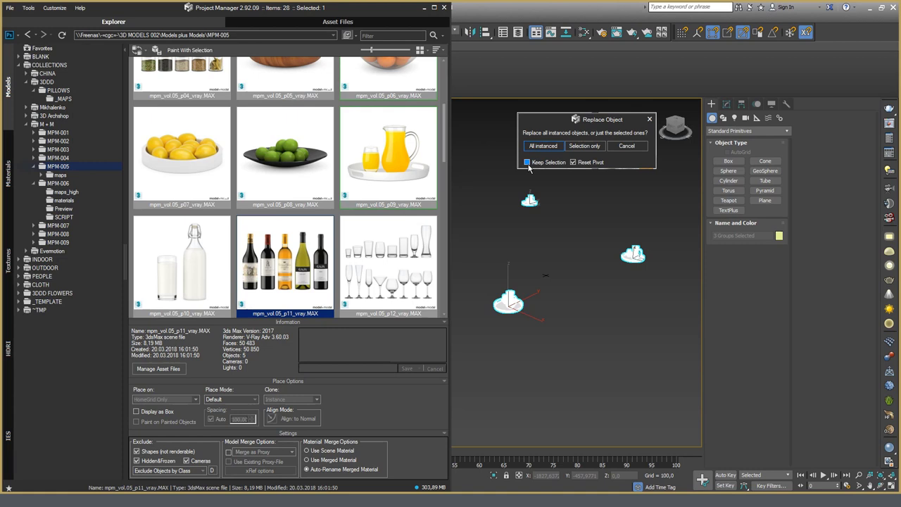
{"action": "left_click", "coordinate": [528, 163]}
{"action": "left_click", "coordinate": [580, 146]}
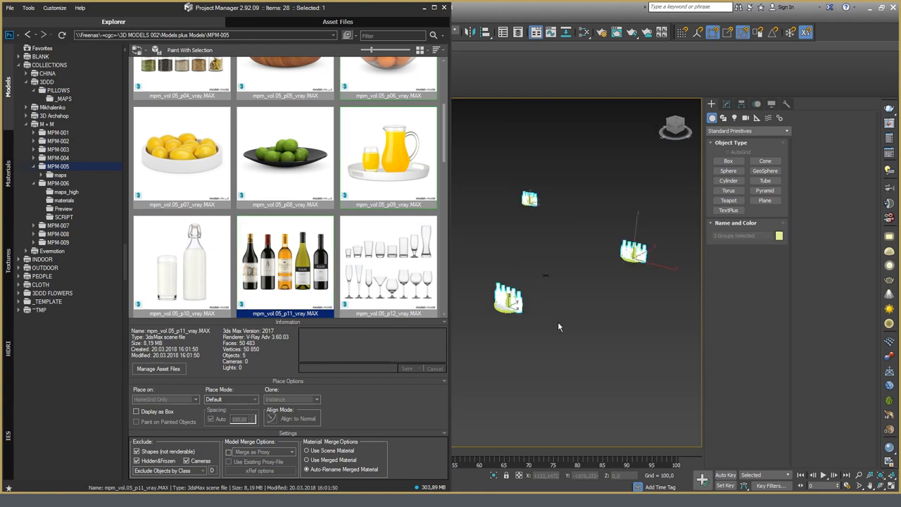
Select the left, right and top wine-bottle groups together in the viewport.
{"action": "left_click", "coordinate": [557, 321]}
{"action": "left_click", "coordinate": [512, 300]}
{"action": "left_click", "coordinate": [641, 256], "text": "ctrl"}
{"action": "left_click", "coordinate": [531, 200], "text": "ctrl"}
{"action": "scroll", "coordinate": [448, 95], "scroll_direction": "up", "scroll_amount": 3}
Replace the selection with mpm_vol.05_p15_vray.MAX, Keep Selection and Reset Pivot off, Selection only.
{"action": "scroll", "coordinate": [448, 95], "scroll_direction": "down", "scroll_amount": 10}
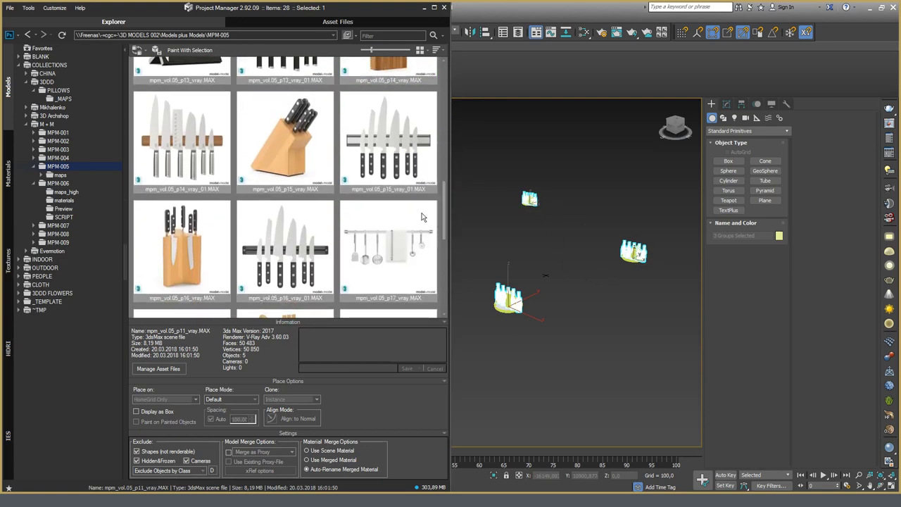
{"action": "right_click", "coordinate": [280, 151]}
{"action": "left_click", "coordinate": [340, 259]}
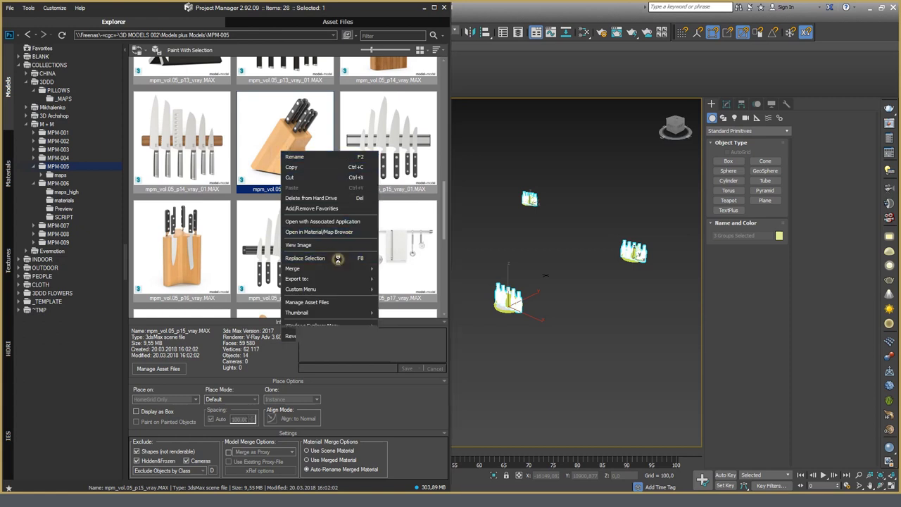
{"action": "left_click_drag", "start_coordinate": [260, 226], "coordinate": [629, 99]}
{"action": "left_click", "coordinate": [536, 142]}
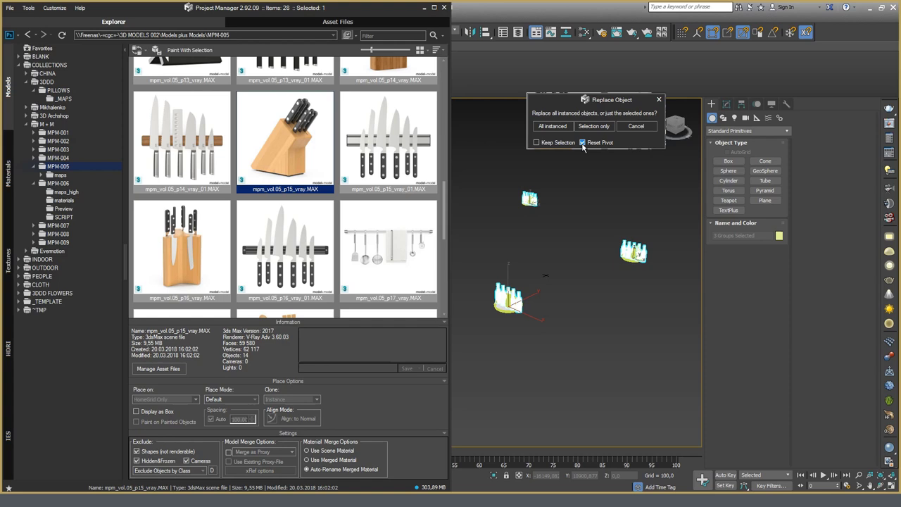
{"action": "left_click", "coordinate": [583, 143]}
{"action": "left_click", "coordinate": [593, 126]}
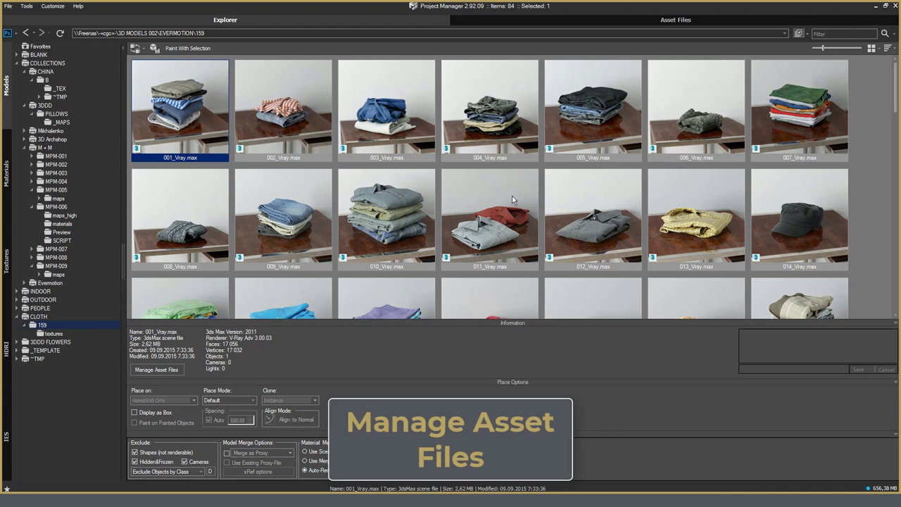
Open Manage Asset Files for 004_Vray.max and position its window listing five found textures.
{"action": "right_click", "coordinate": [519, 99]}
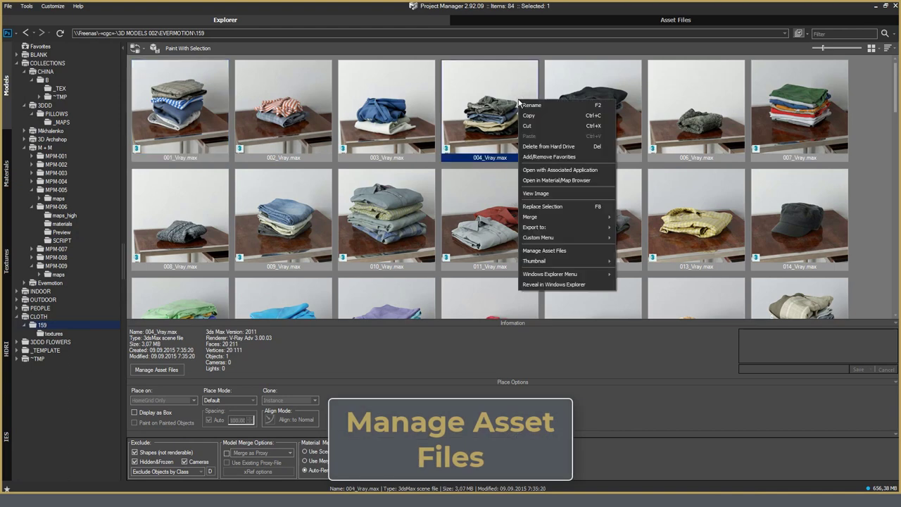
{"action": "left_click", "coordinate": [559, 252]}
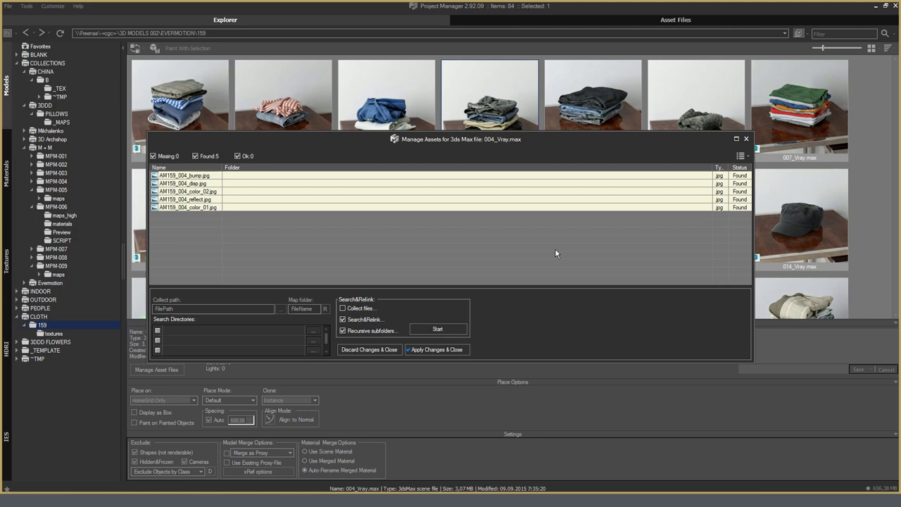
{"action": "left_click_drag", "start_coordinate": [563, 139], "coordinate": [576, 110]}
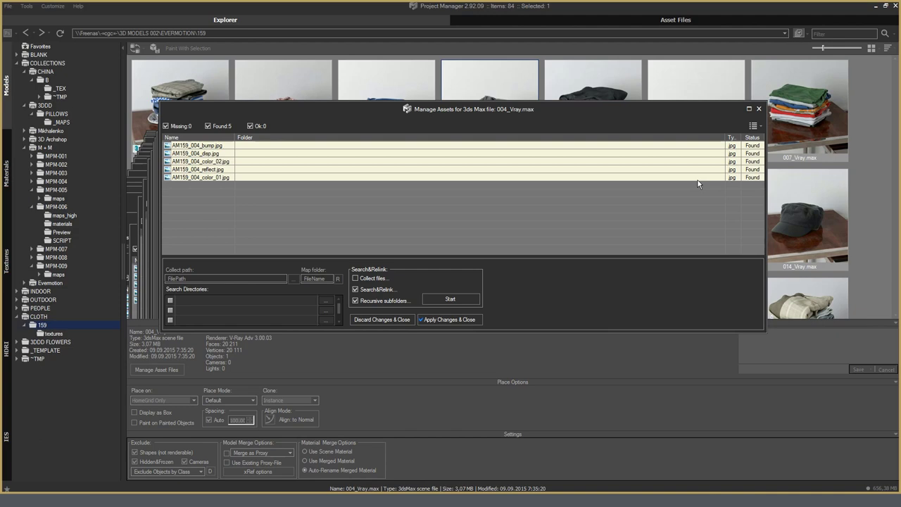
{"action": "left_click_drag", "start_coordinate": [683, 116], "coordinate": [686, 110]}
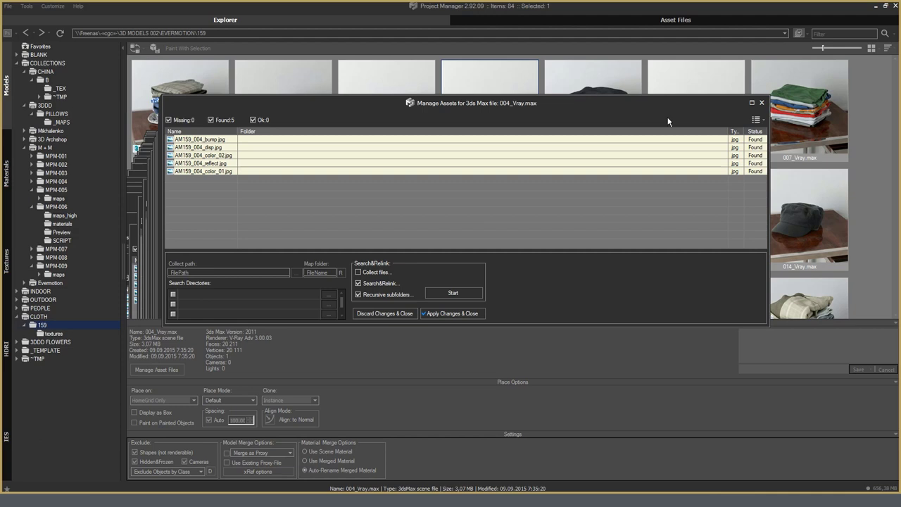
Search&Relink 004_Vray.max's textures to the 159 textures folder and apply the changes.
{"action": "left_click", "coordinate": [302, 140]}
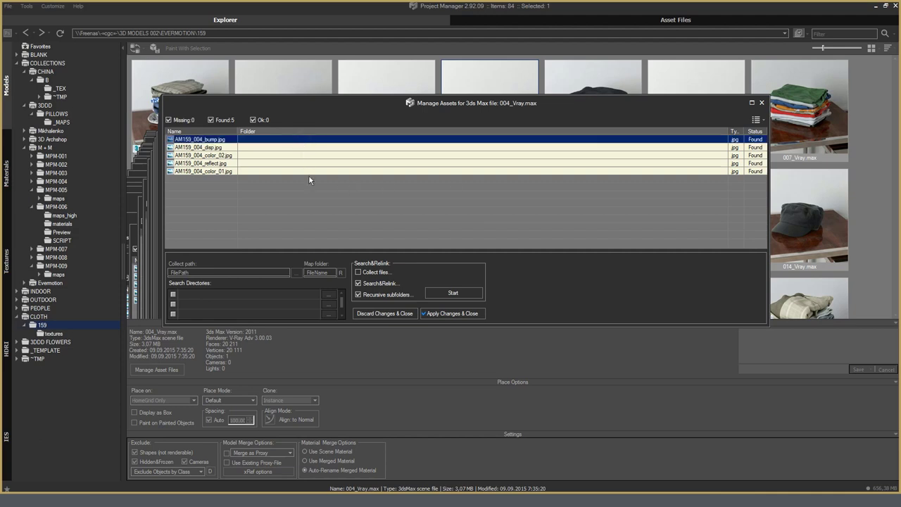
{"action": "left_click", "coordinate": [461, 293]}
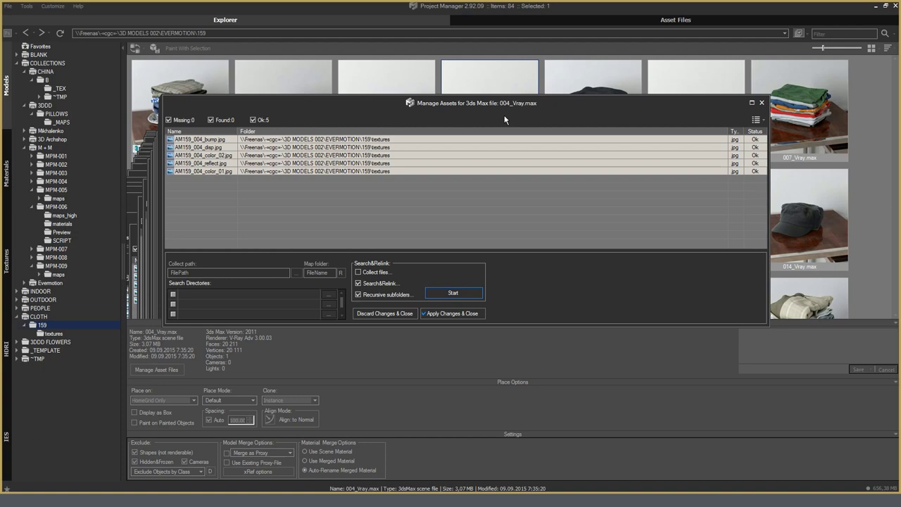
{"action": "left_click_drag", "start_coordinate": [488, 115], "coordinate": [524, 113]}
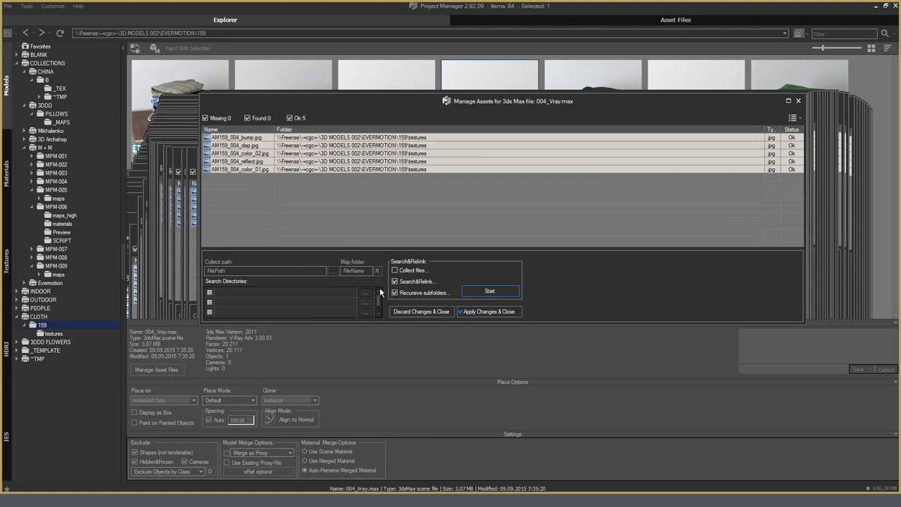
{"action": "left_click", "coordinate": [482, 312]}
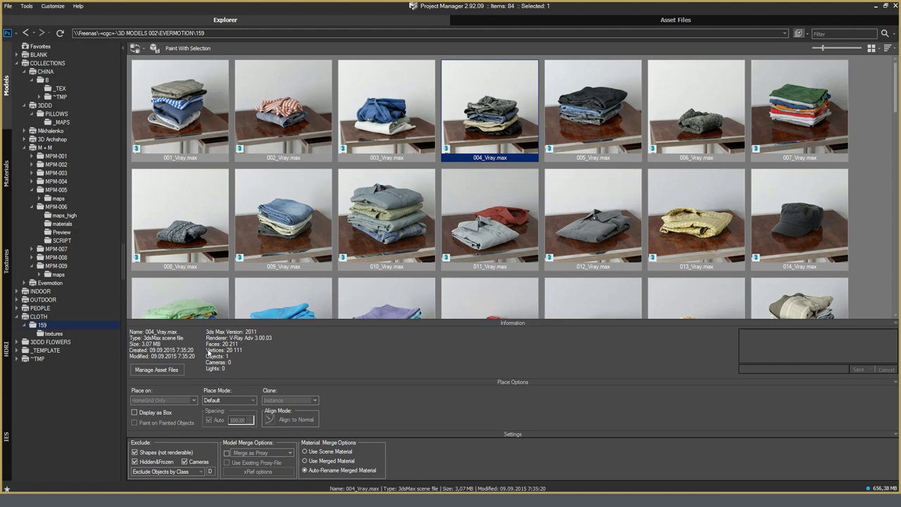
Relink all five textures of 005_Vray.max to 159\textures and apply the changes.
{"action": "left_click", "coordinate": [162, 372]}
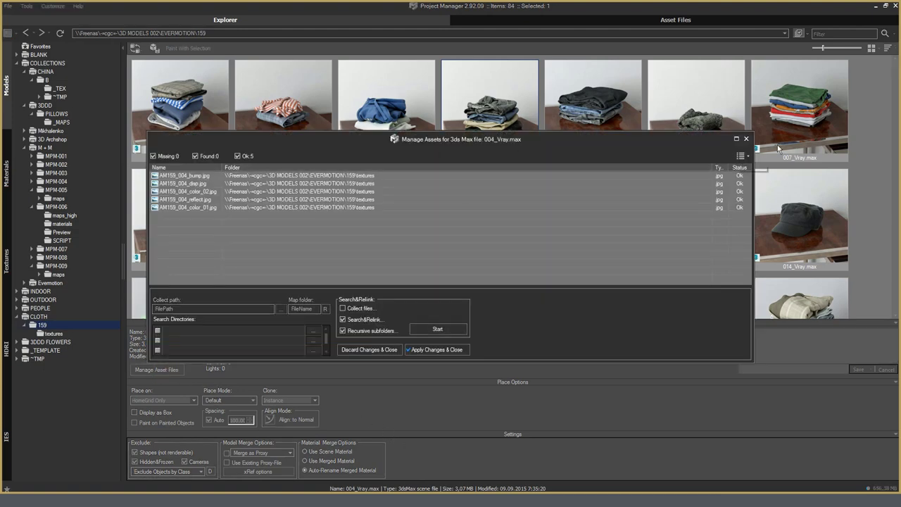
{"action": "left_click", "coordinate": [746, 139]}
{"action": "left_click", "coordinate": [611, 113]}
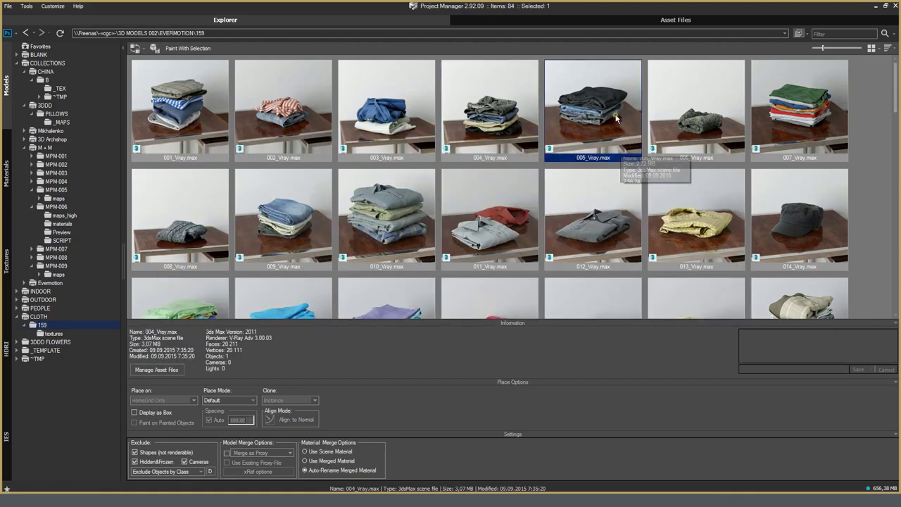
{"action": "left_click", "coordinate": [172, 370]}
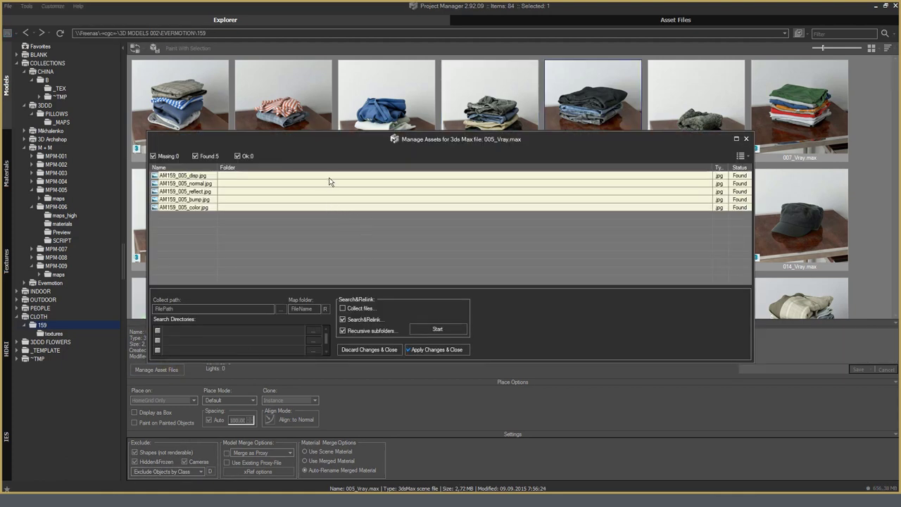
{"action": "left_click", "coordinate": [329, 175]}
{"action": "left_click", "coordinate": [361, 207], "text": "shift"}
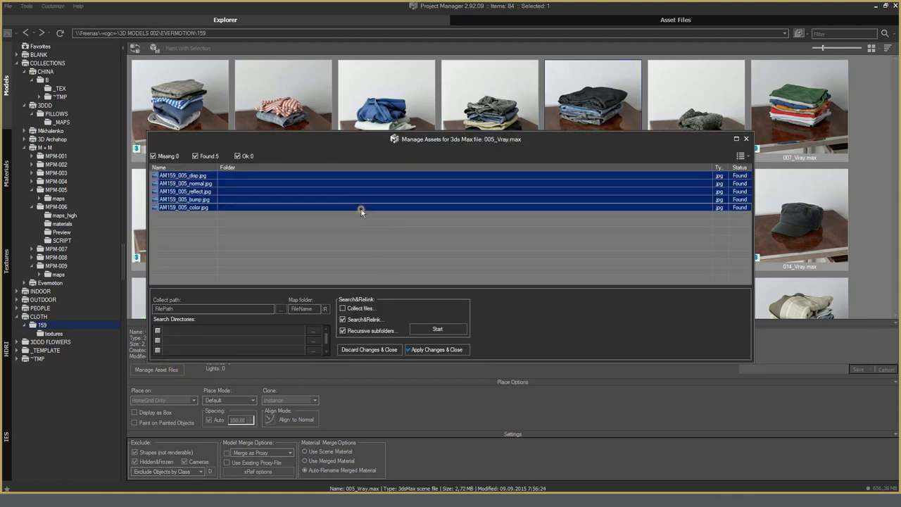
{"action": "left_click", "coordinate": [436, 329]}
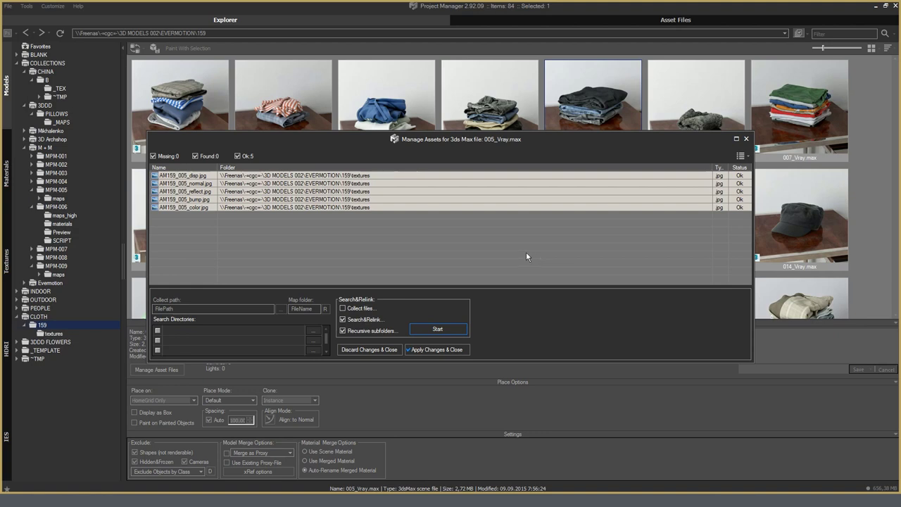
{"action": "left_click", "coordinate": [437, 350]}
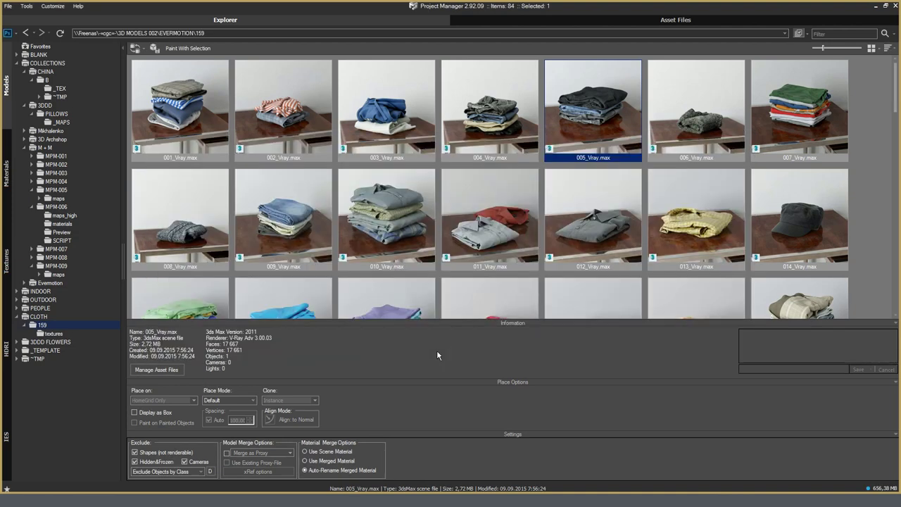
Reveal 011_Vray.max in Windows Explorer from the thumbnail's Windows Explorer Menu.
{"action": "right_click", "coordinate": [498, 133]}
{"action": "mouse_move", "coordinate": [512, 293]}
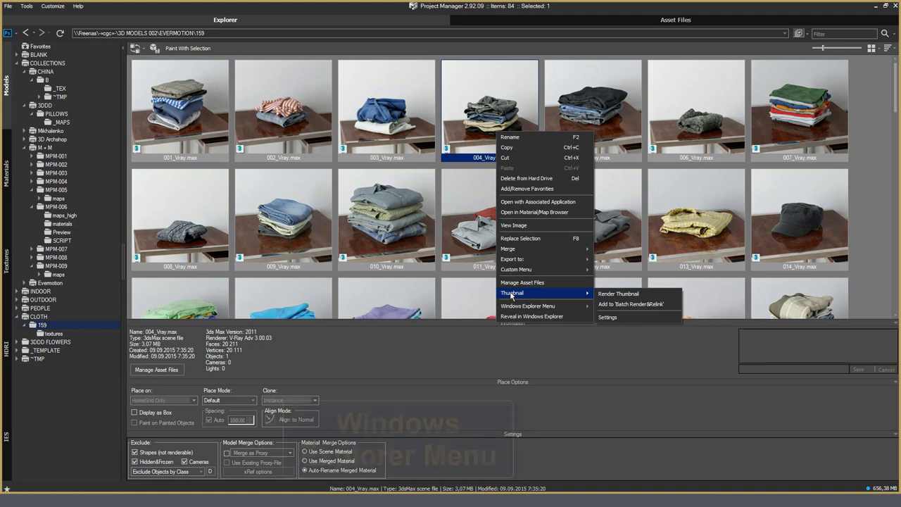
{"action": "mouse_move", "coordinate": [512, 310]}
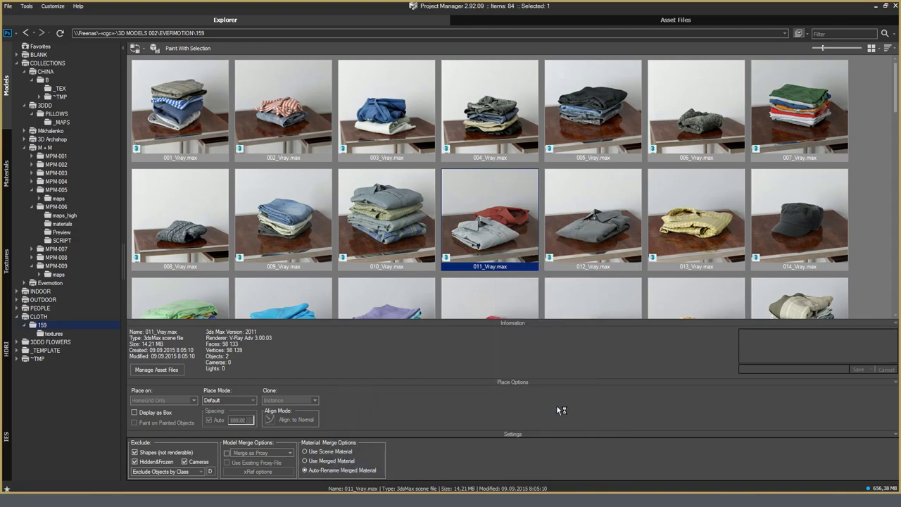
{"action": "left_click", "coordinate": [556, 406]}
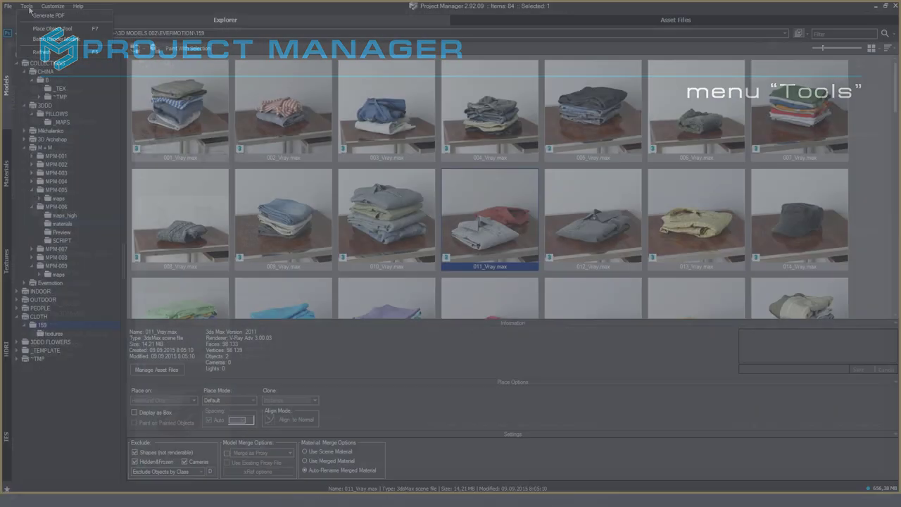
Check the Tools menu, then switch the browser to the 96-item PILLOWS folder.
{"action": "left_click", "coordinate": [27, 6]}
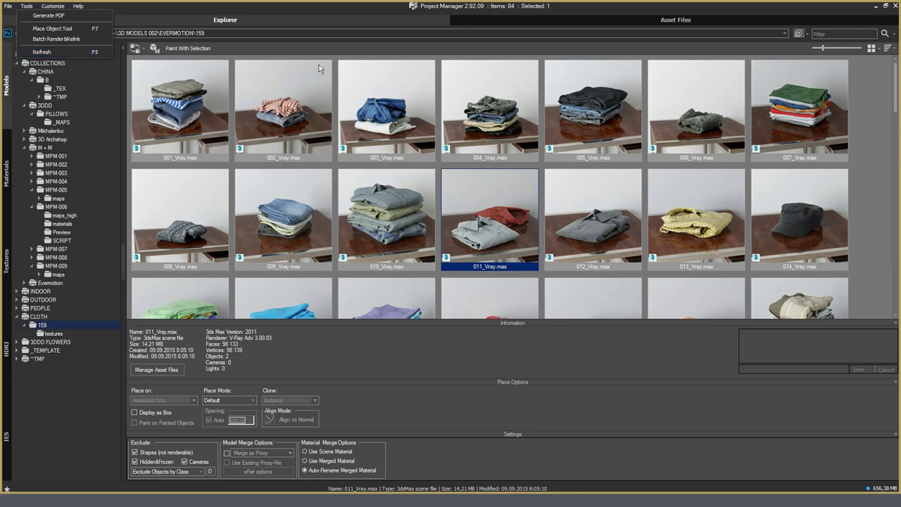
{"action": "left_click", "coordinate": [52, 114]}
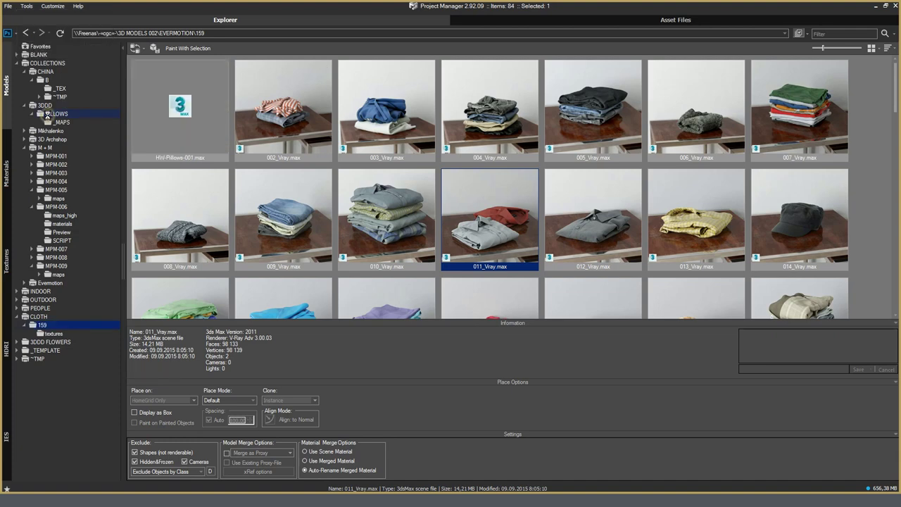
Set up a PDF catalogue of PILLOWS titled PILLOWS-01 with the footer text removed.
{"action": "left_click", "coordinate": [55, 6]}
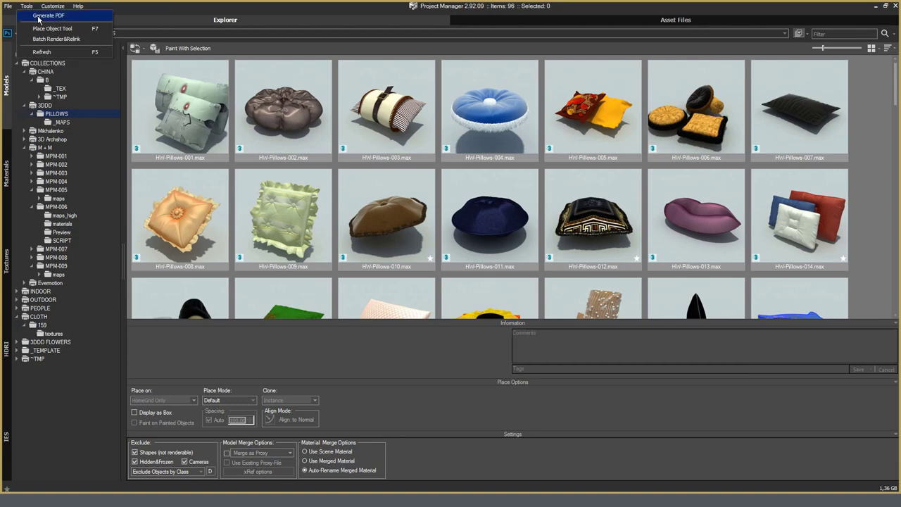
{"action": "left_click", "coordinate": [39, 16]}
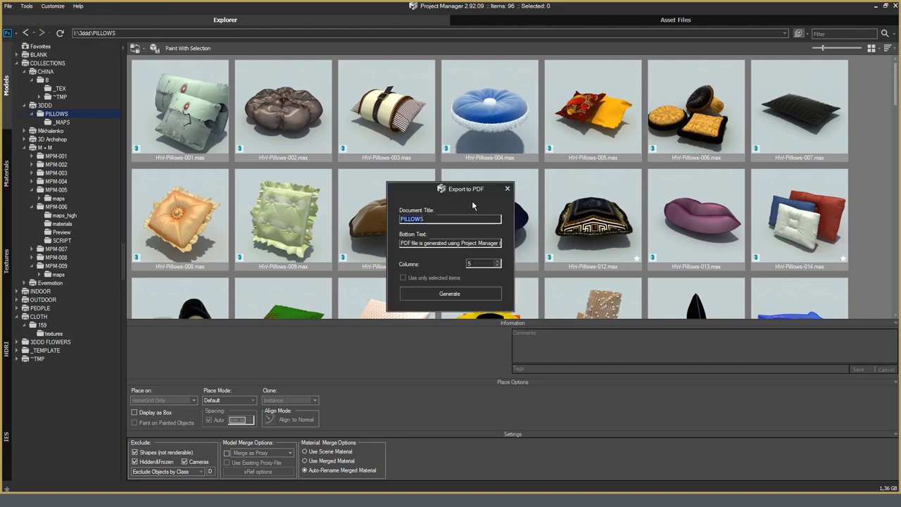
{"action": "left_click_drag", "start_coordinate": [400, 243], "coordinate": [550, 244]}
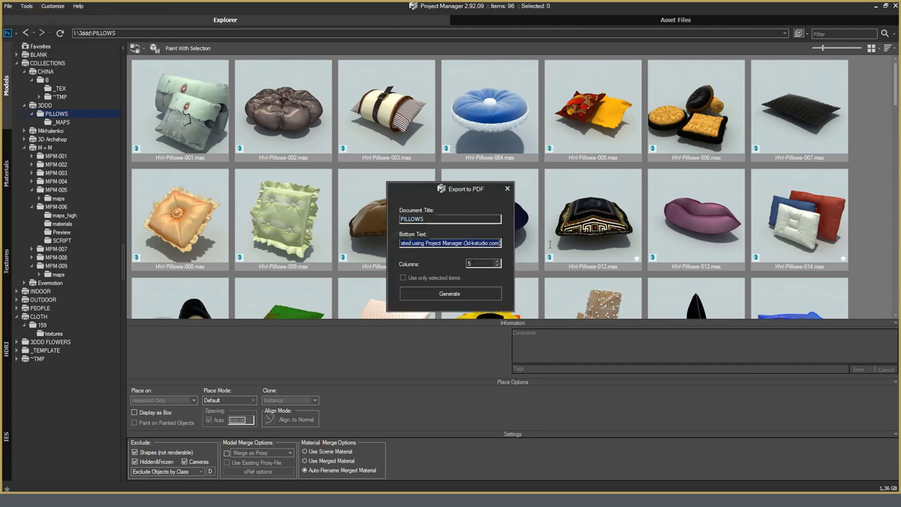
{"action": "double_click", "coordinate": [432, 219]}
{"action": "left_click", "coordinate": [439, 219]}
{"action": "type", "text": "-01"}
{"action": "key", "text": "Tab"}
{"action": "key", "text": "BackSpace"}
Generate the catalogue and save it as PILLOWS.pdf in the PILLOWS folder.
{"action": "left_click", "coordinate": [450, 294]}
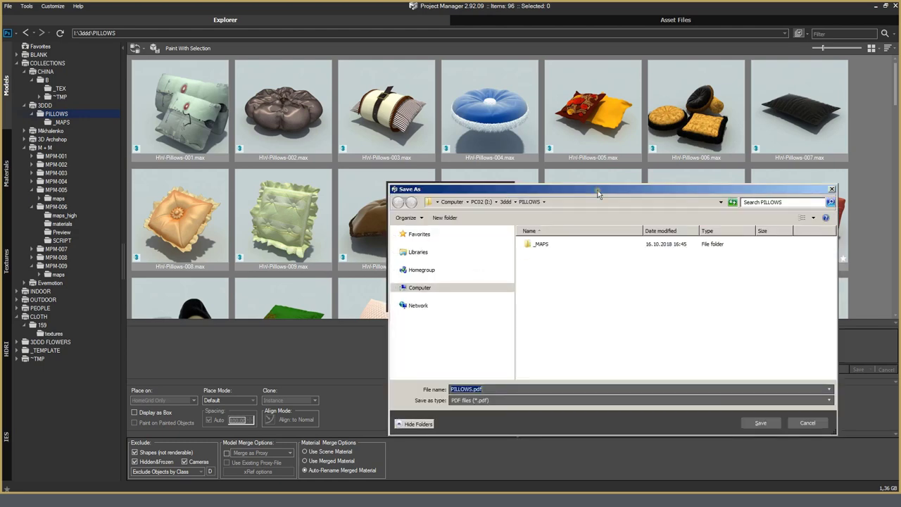
{"action": "left_click_drag", "start_coordinate": [597, 191], "coordinate": [474, 109]}
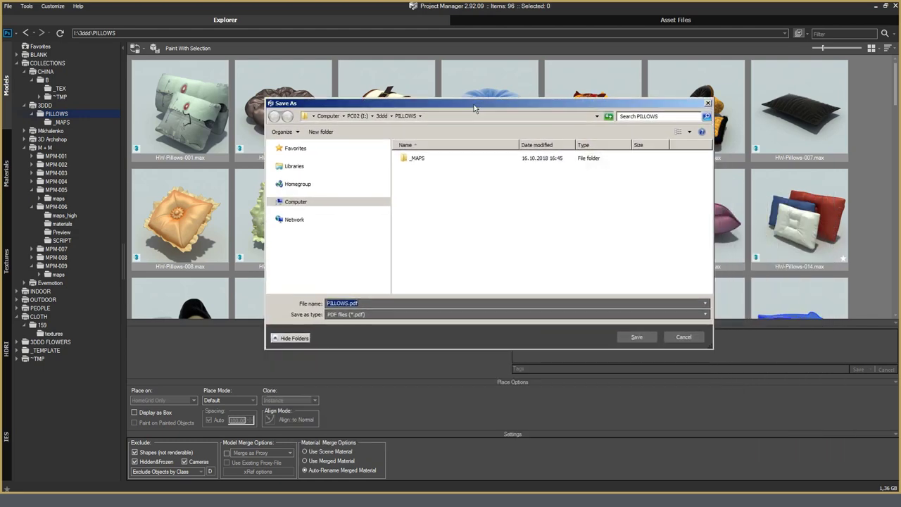
{"action": "left_click", "coordinate": [636, 338]}
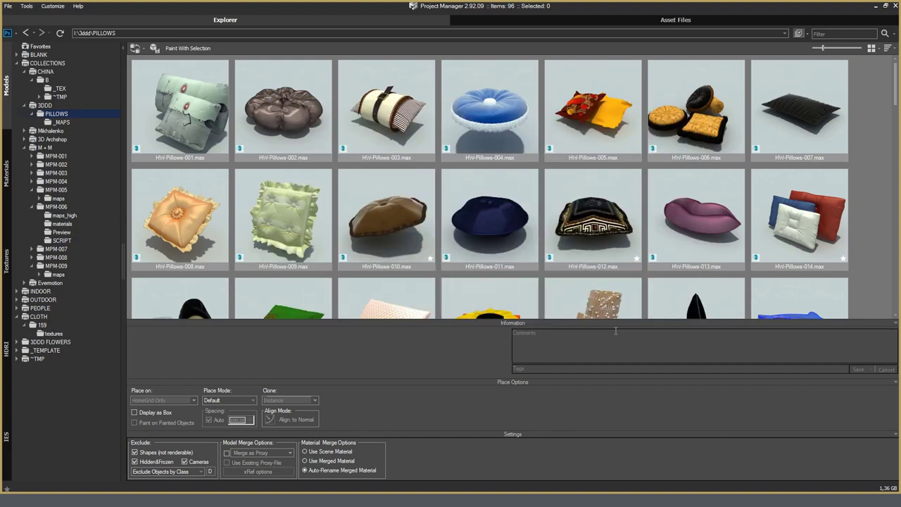
Scroll through the 4-page PILLOWS.pdf pillow catalogue in Foxit PhantomPDF, then return to Project Manager.
{"action": "right_click", "coordinate": [397, 206]}
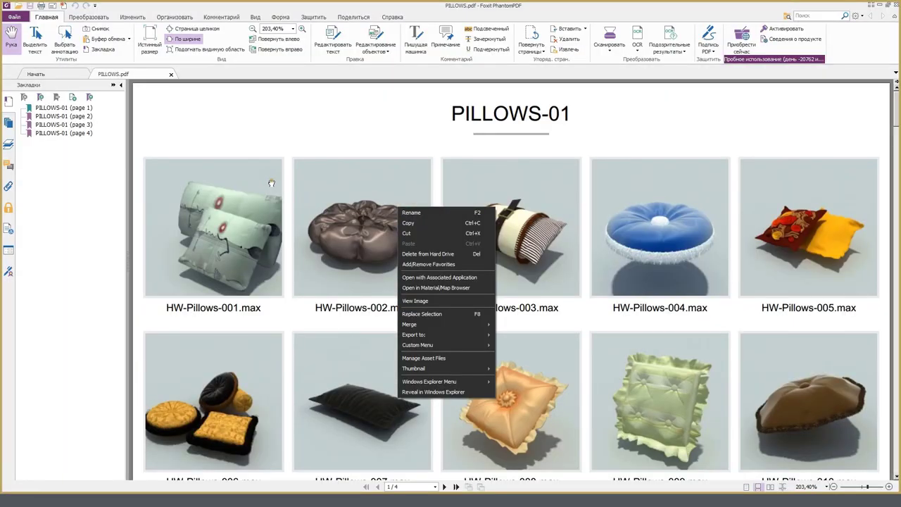
{"action": "scroll", "coordinate": [550, 189], "scroll_direction": "down", "scroll_amount": 10}
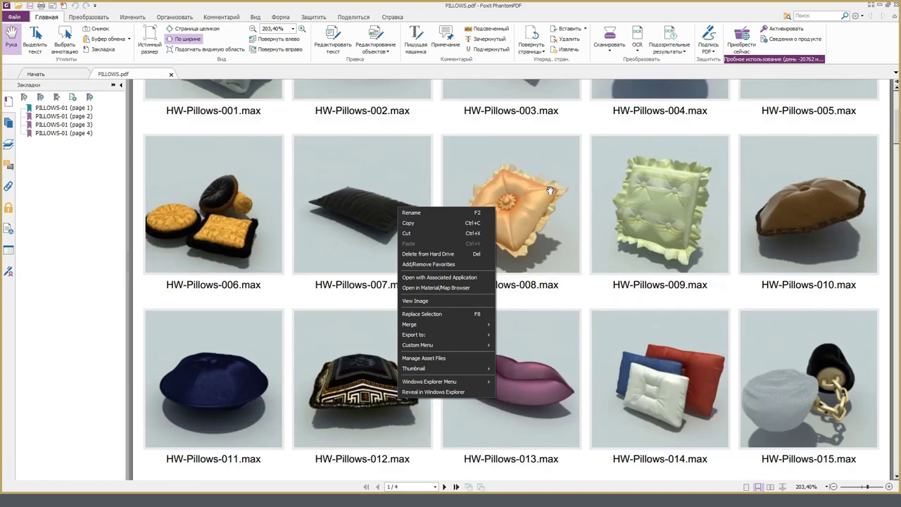
{"action": "scroll", "coordinate": [549, 191], "scroll_direction": "down", "scroll_amount": 10}
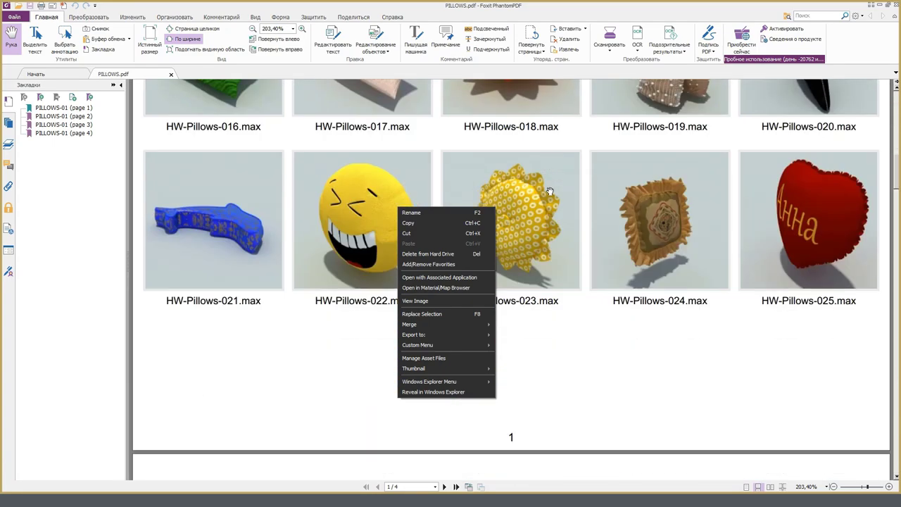
{"action": "scroll", "coordinate": [550, 192], "scroll_direction": "down", "scroll_amount": 10}
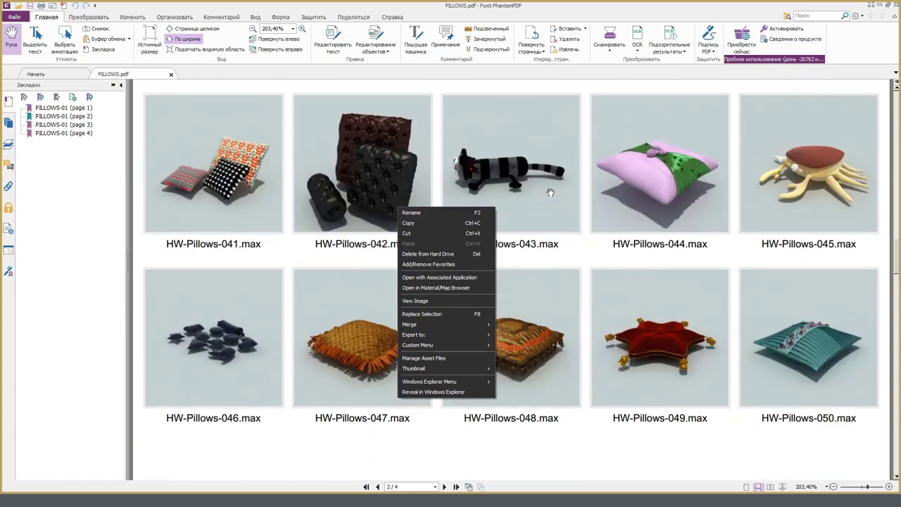
{"action": "scroll", "coordinate": [549, 193], "scroll_direction": "up", "scroll_amount": 10}
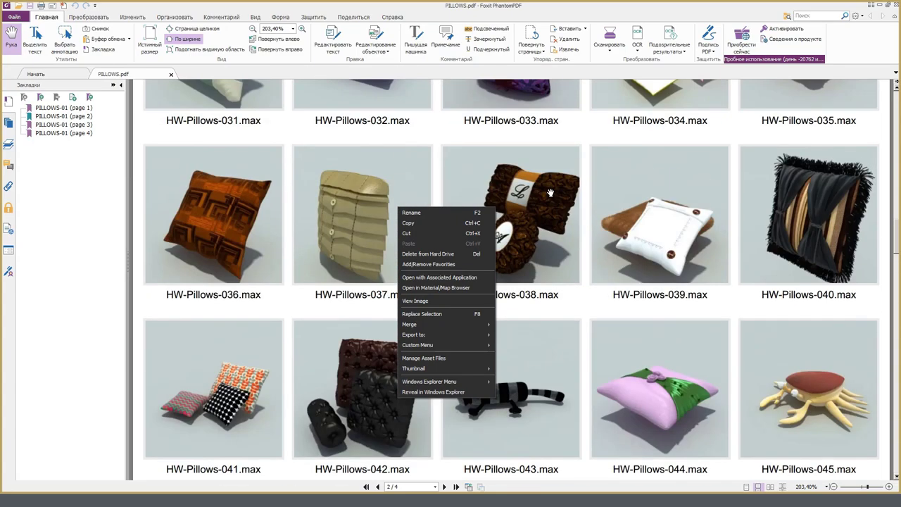
{"action": "scroll", "coordinate": [641, 329], "scroll_direction": "up", "scroll_amount": 10}
{"action": "scroll", "coordinate": [641, 329], "scroll_direction": "up", "scroll_amount": 6}
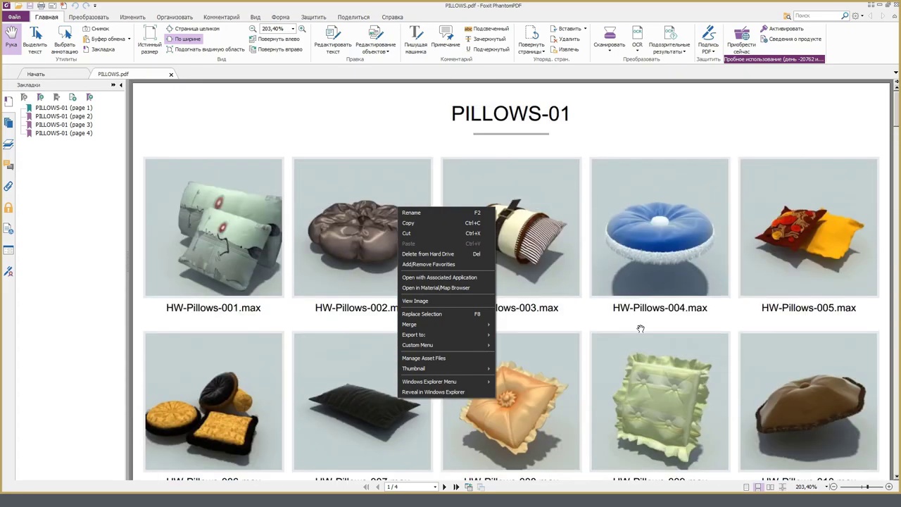
{"action": "scroll", "coordinate": [641, 329], "scroll_direction": "down", "scroll_amount": 20}
{"action": "scroll", "coordinate": [641, 329], "scroll_direction": "down", "scroll_amount": 5}
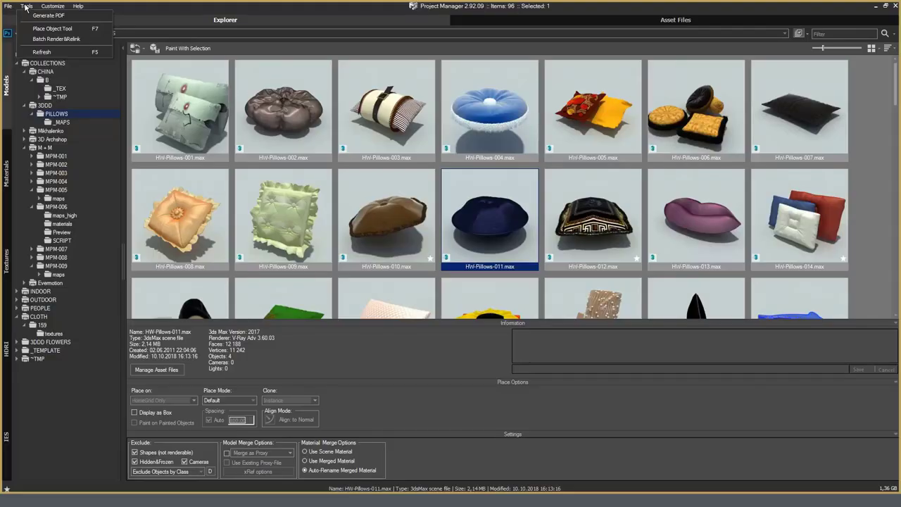
{"action": "left_click", "coordinate": [27, 6]}
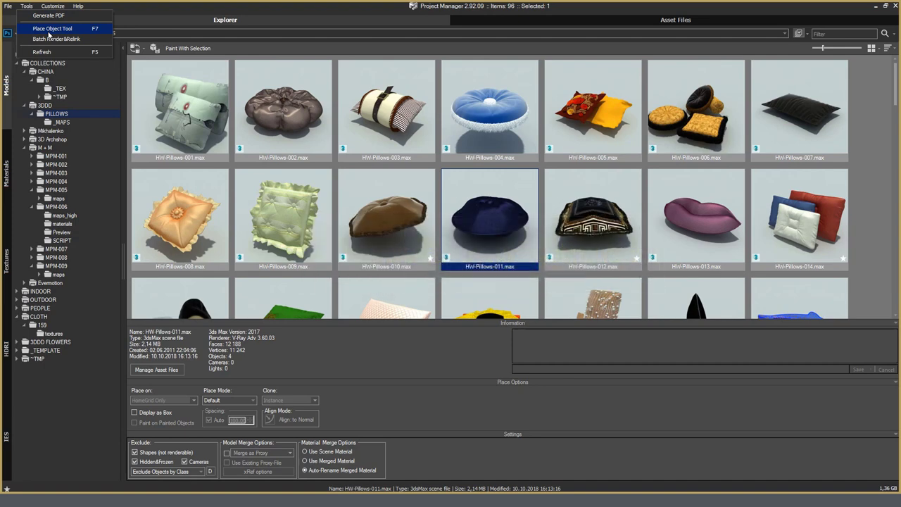
Launch the Place Object Tool beside the 3ds Max scene and choose HW-Pillows-002 for placing.
{"action": "left_click", "coordinate": [49, 30]}
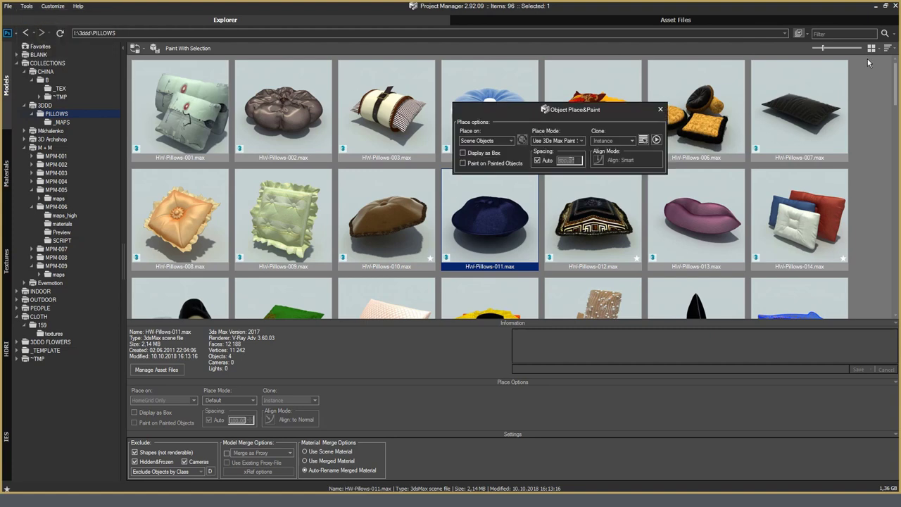
{"action": "left_click", "coordinate": [886, 6]}
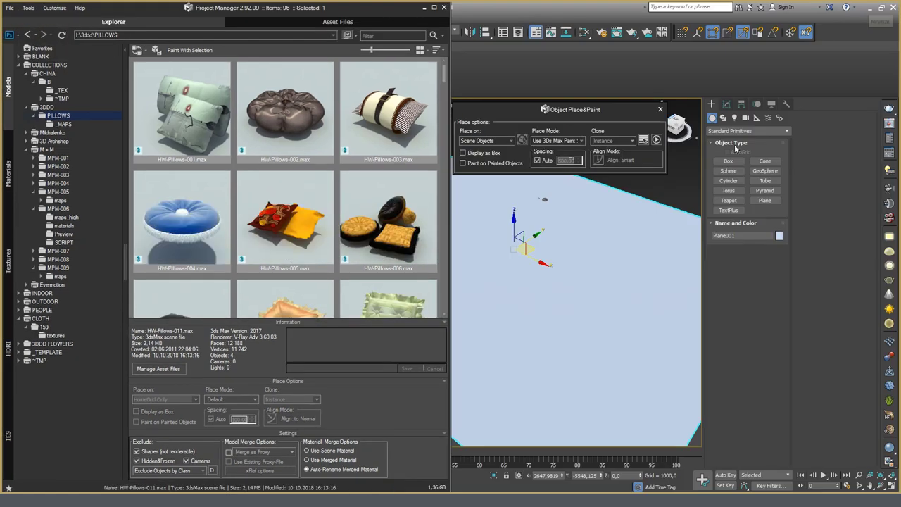
{"action": "scroll", "coordinate": [567, 304], "scroll_direction": "down", "scroll_amount": 3}
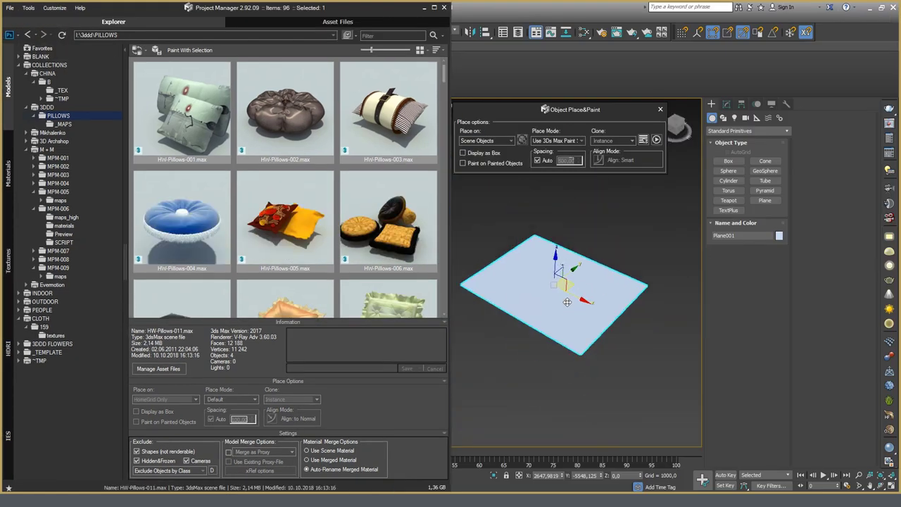
{"action": "left_click", "coordinate": [308, 133]}
{"action": "scroll", "coordinate": [559, 266], "scroll_direction": "up", "scroll_amount": 5}
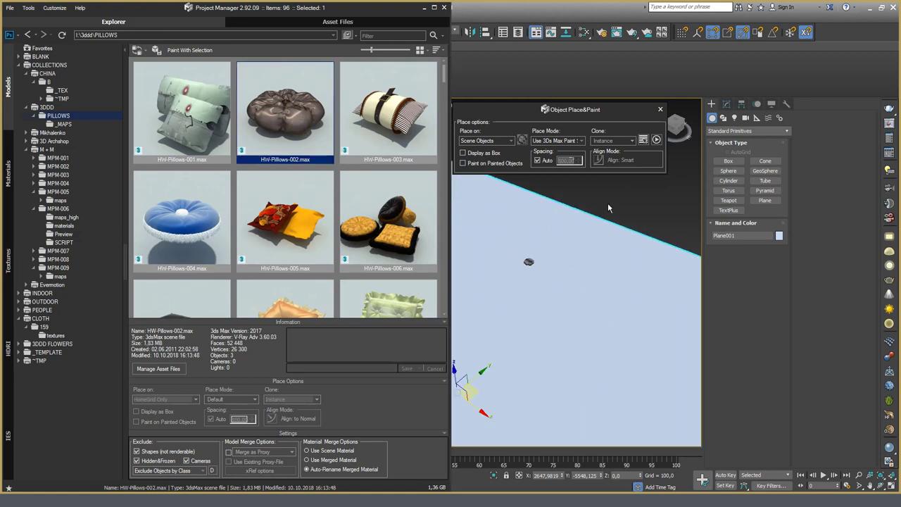
{"action": "left_click", "coordinate": [529, 262]}
{"action": "left_click_drag", "start_coordinate": [528, 262], "coordinate": [571, 208]}
Pick the plane as the paint surface and turn on Paint on Painted Objects.
{"action": "scroll", "coordinate": [571, 208], "scroll_direction": "down", "scroll_amount": 5}
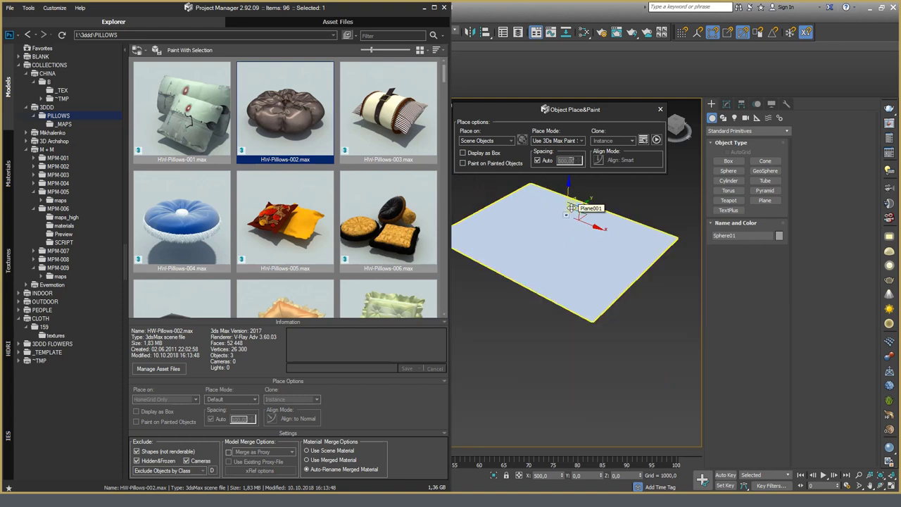
{"action": "scroll", "coordinate": [571, 208], "scroll_direction": "up", "scroll_amount": 3}
{"action": "left_click", "coordinate": [642, 140]}
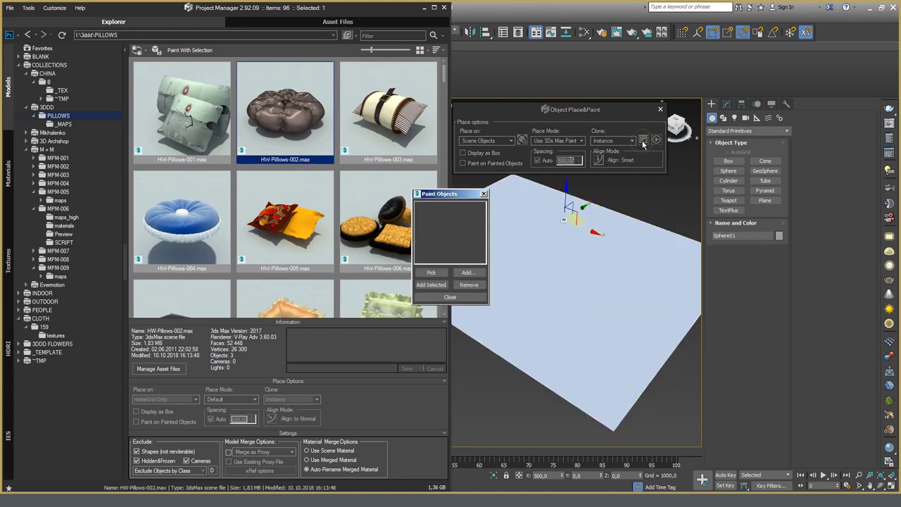
{"action": "left_click", "coordinate": [431, 272]}
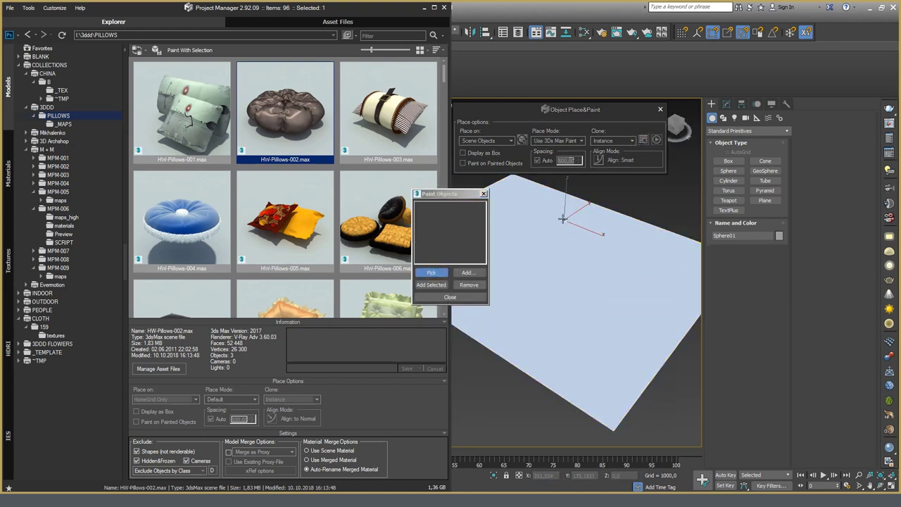
{"action": "left_click", "coordinate": [564, 219]}
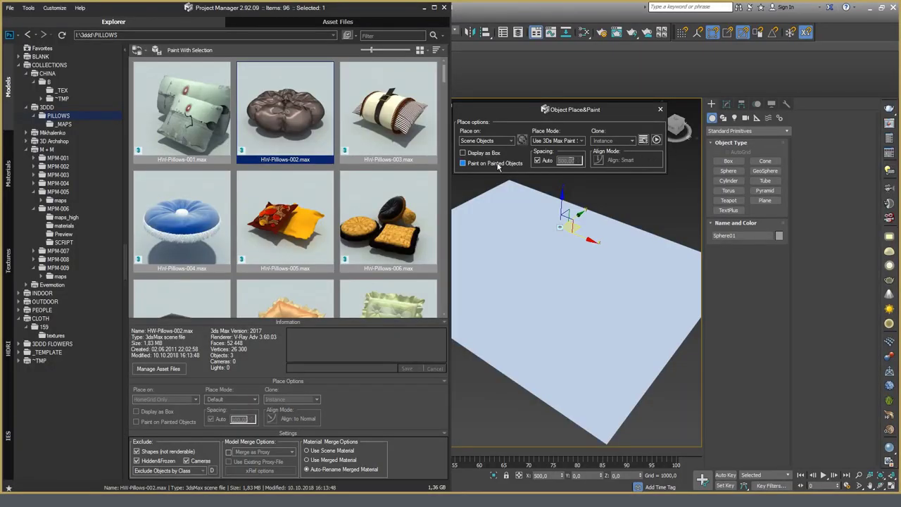
{"action": "left_click", "coordinate": [463, 155]}
{"action": "left_click", "coordinate": [463, 153]}
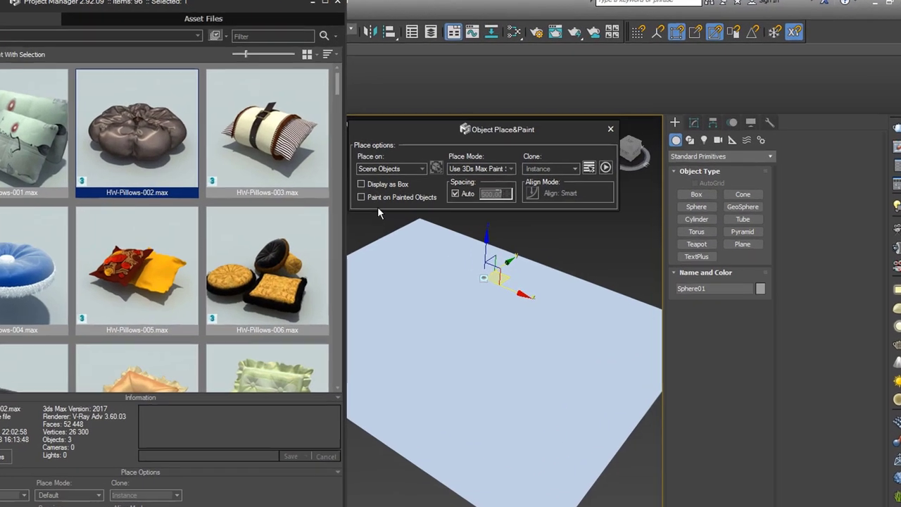
{"action": "left_click", "coordinate": [384, 198]}
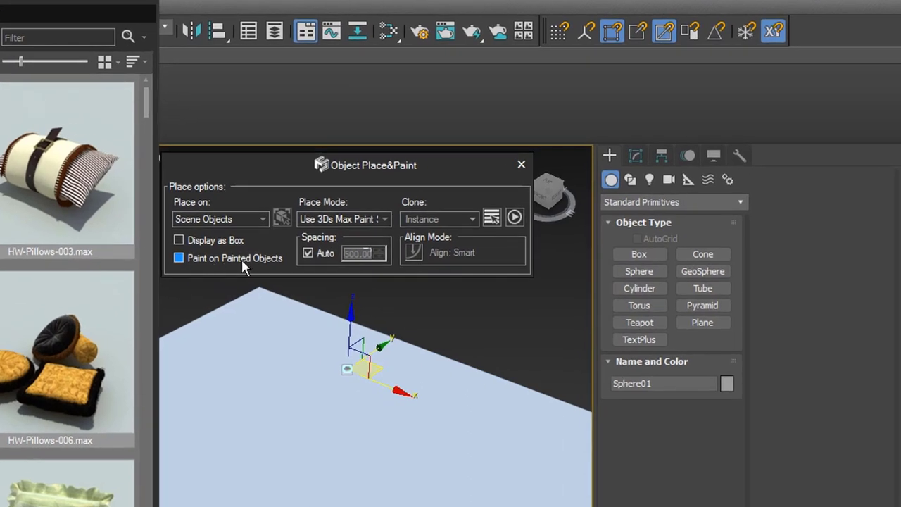
Set Place Mode to By Mouse Click, keep Instance clones, and leave Align Mode on Smart.
{"action": "left_click", "coordinate": [380, 219]}
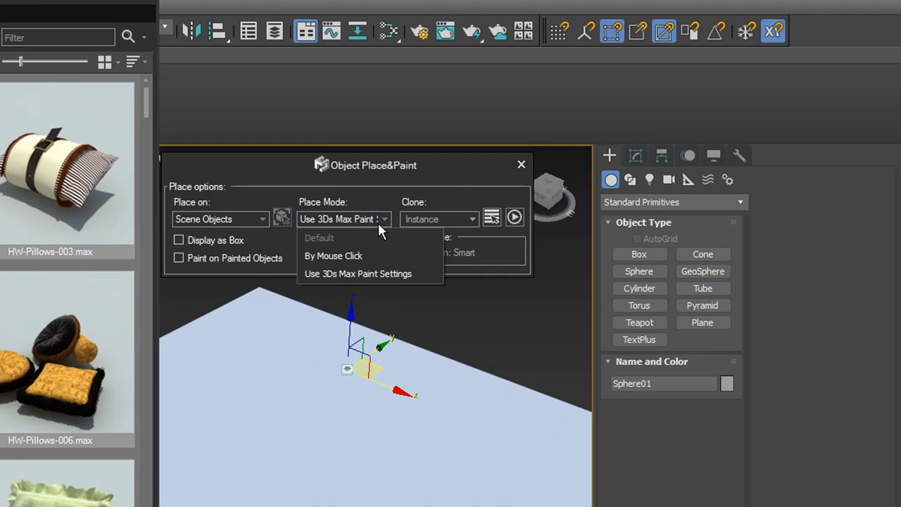
{"action": "left_click", "coordinate": [344, 256]}
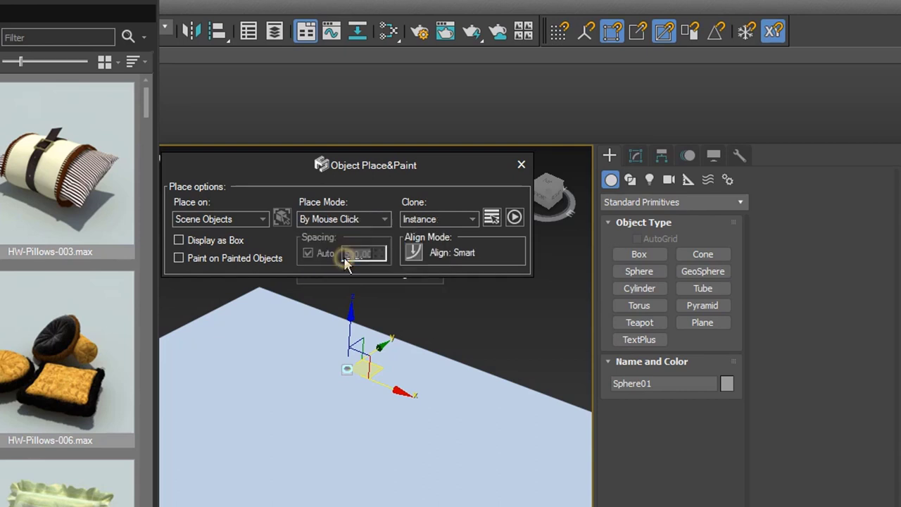
{"action": "left_click", "coordinate": [263, 219]}
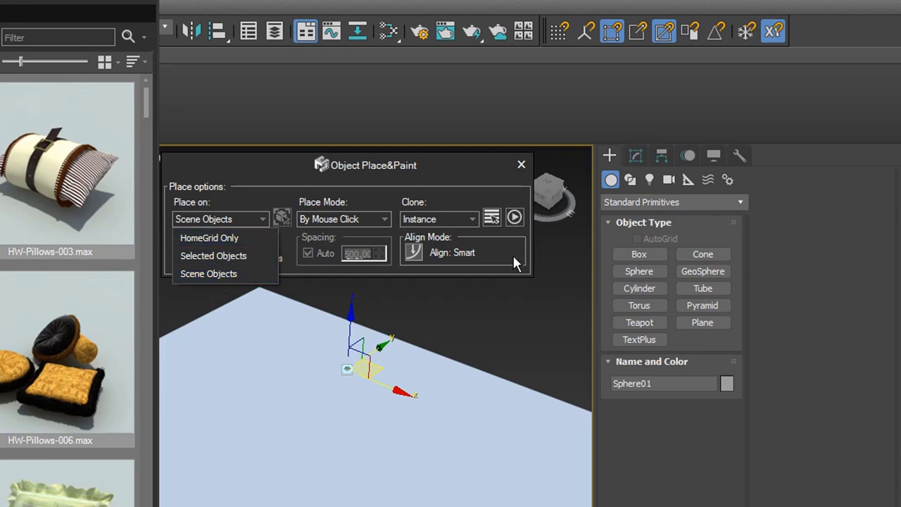
{"action": "left_click", "coordinate": [472, 217]}
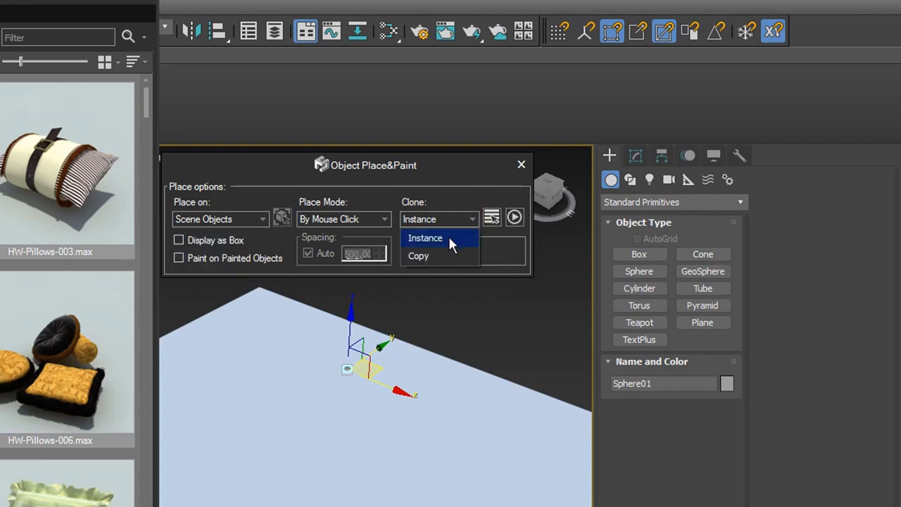
{"action": "left_click", "coordinate": [521, 248]}
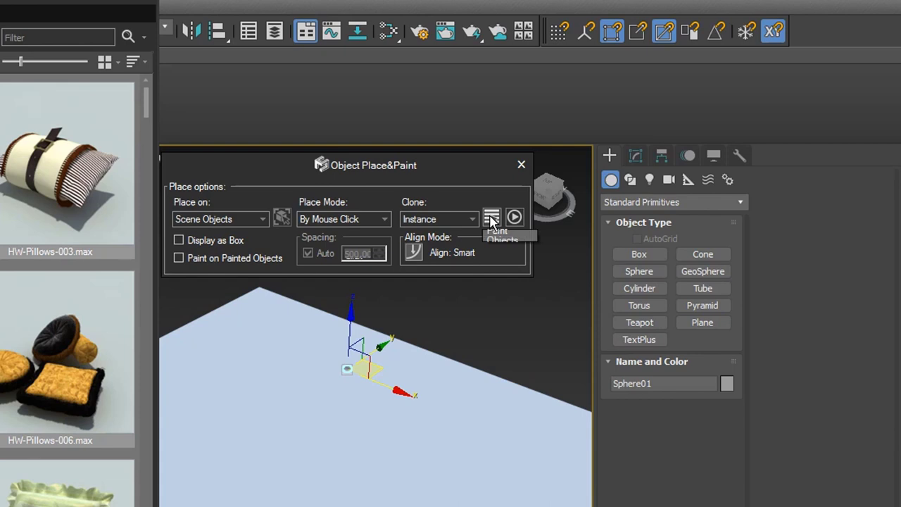
{"action": "left_click", "coordinate": [413, 254]}
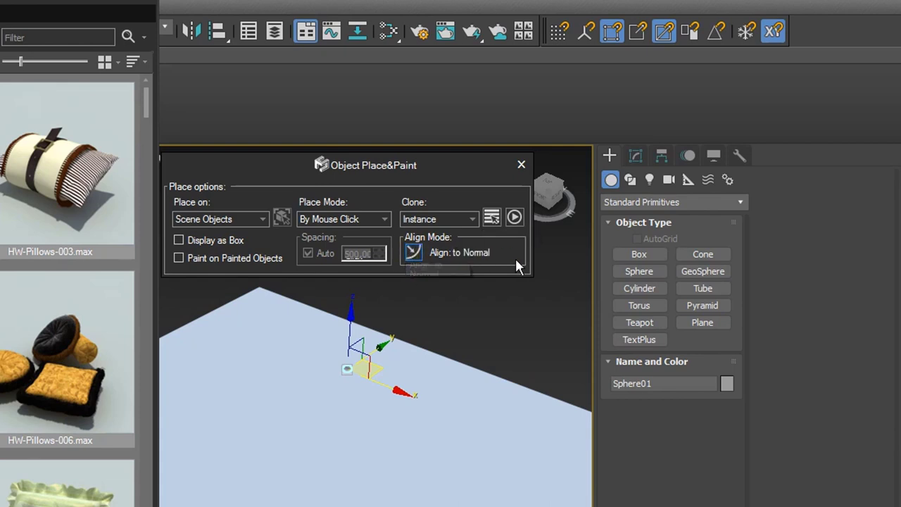
{"action": "left_click", "coordinate": [415, 252]}
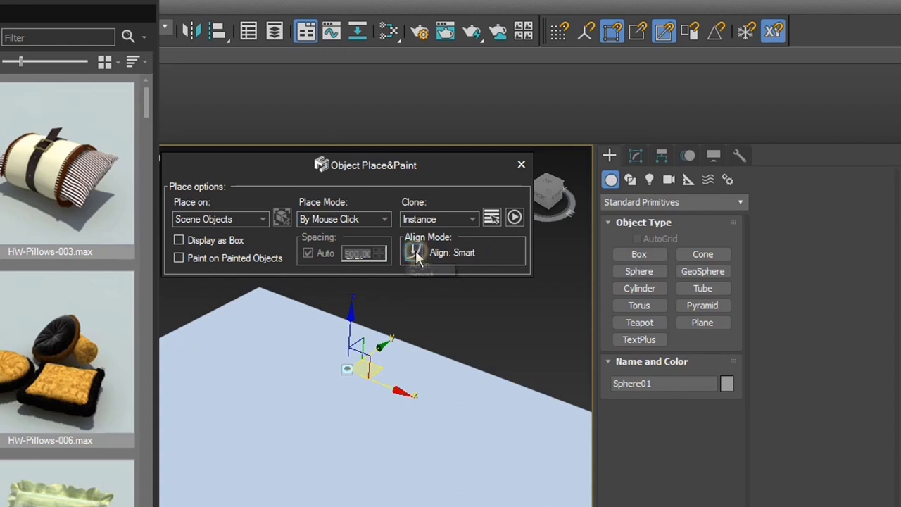
Place about 22 HW-Pillows-002 pillows across the plane, one per mouse click.
{"action": "left_click", "coordinate": [514, 219]}
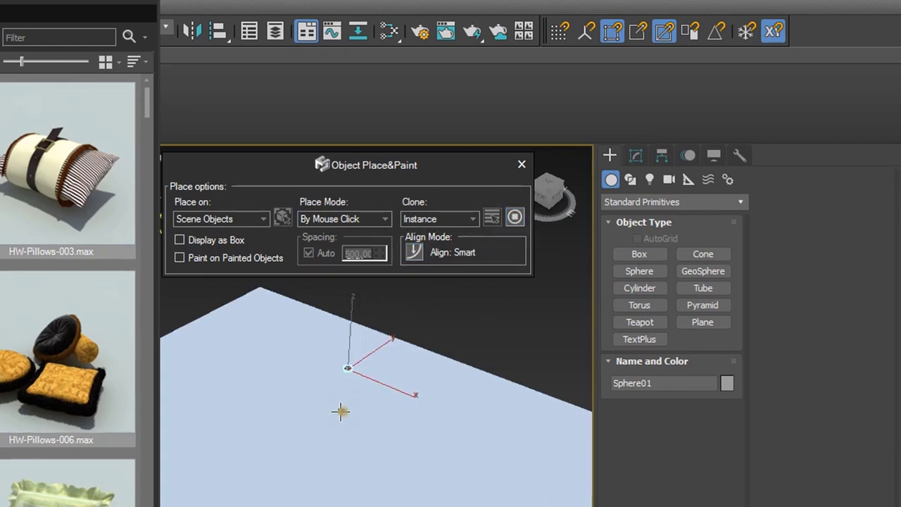
{"action": "left_click", "coordinate": [389, 496]}
{"action": "left_click", "coordinate": [448, 483]}
{"action": "left_click", "coordinate": [379, 421]}
{"action": "left_click", "coordinate": [306, 446]}
{"action": "left_click", "coordinate": [489, 447]}
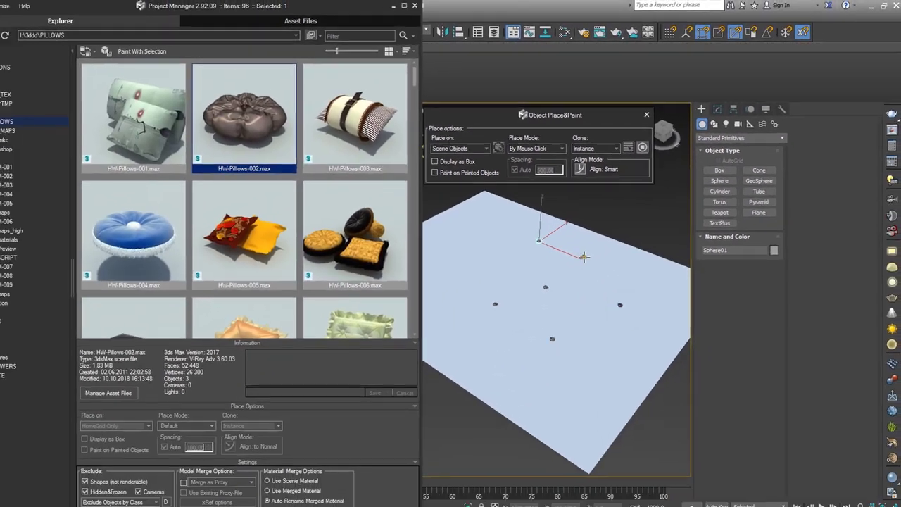
{"action": "left_click", "coordinate": [367, 473]}
{"action": "left_click", "coordinate": [611, 275]}
{"action": "left_click", "coordinate": [574, 251]}
{"action": "left_click", "coordinate": [531, 256]}
{"action": "scroll", "coordinate": [553, 303], "scroll_direction": "up", "scroll_amount": 3}
{"action": "left_click", "coordinate": [520, 316]}
{"action": "left_click", "coordinate": [519, 268]}
{"action": "left_click", "coordinate": [518, 290]}
{"action": "left_click", "coordinate": [536, 238]}
{"action": "left_click", "coordinate": [603, 255]}
{"action": "scroll", "coordinate": [573, 296], "scroll_direction": "down", "scroll_amount": 5}
{"action": "scroll", "coordinate": [571, 281], "scroll_direction": "up", "scroll_amount": 8}
{"action": "scroll", "coordinate": [568, 269], "scroll_direction": "up", "scroll_amount": 3}
{"action": "scroll", "coordinate": [568, 271], "scroll_direction": "down", "scroll_amount": 6}
{"action": "mouse_move", "coordinate": [567, 271]}
{"action": "middle_mouse_down", "text": "alt"}
{"action": "mouse_move", "coordinate": [571, 310]}
{"action": "mouse_move", "coordinate": [569, 276]}
{"action": "middle_mouse_up", "text": "alt"}
{"action": "left_click", "coordinate": [567, 328]}
{"action": "left_click", "coordinate": [559, 313]}
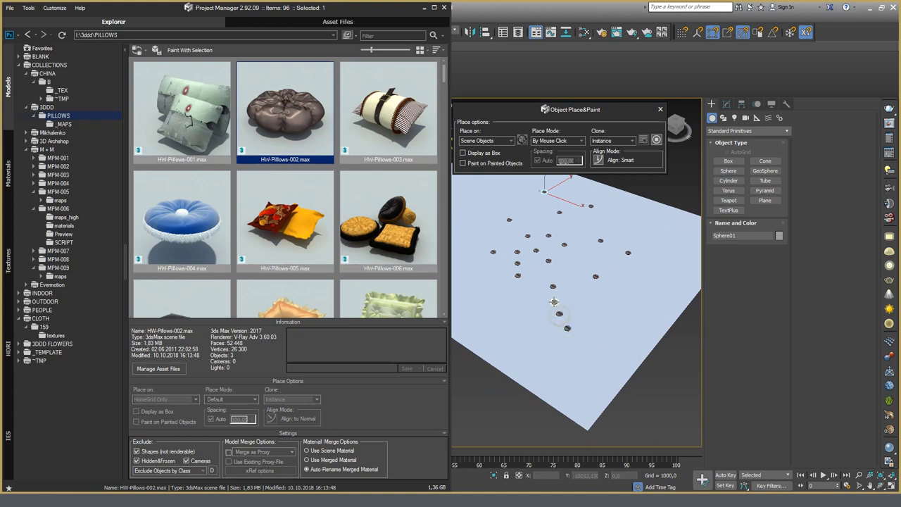
{"action": "left_click", "coordinate": [552, 298]}
{"action": "left_click", "coordinate": [567, 279]}
{"action": "left_click", "coordinate": [575, 274]}
{"action": "left_click", "coordinate": [585, 299]}
{"action": "left_click", "coordinate": [608, 337]}
{"action": "left_click", "coordinate": [572, 363]}
{"action": "middle_click_drag", "start_coordinate": [577, 274], "coordinate": [587, 279]}
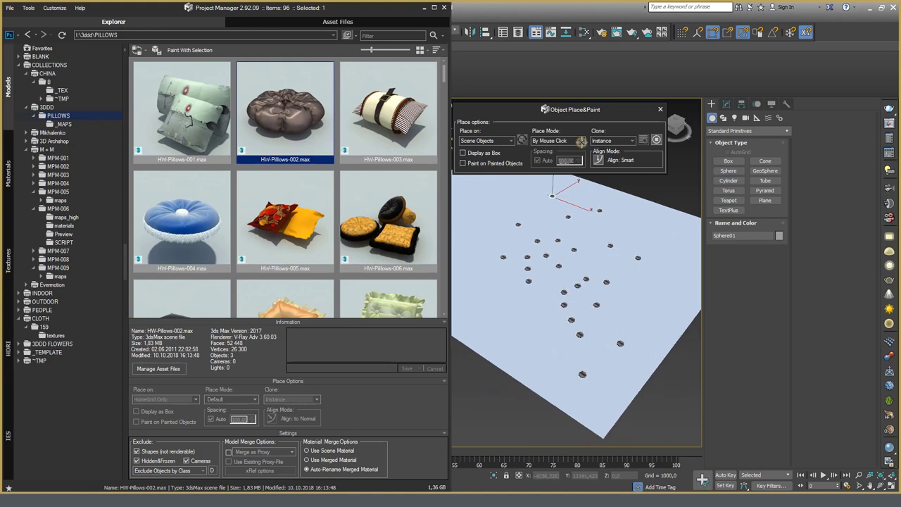
Switch to 3ds Max paint mode, paint a looping pillow trail across the plane, and maximize Project Manager.
{"action": "right_click", "coordinate": [577, 243]}
{"action": "left_click", "coordinate": [557, 140]}
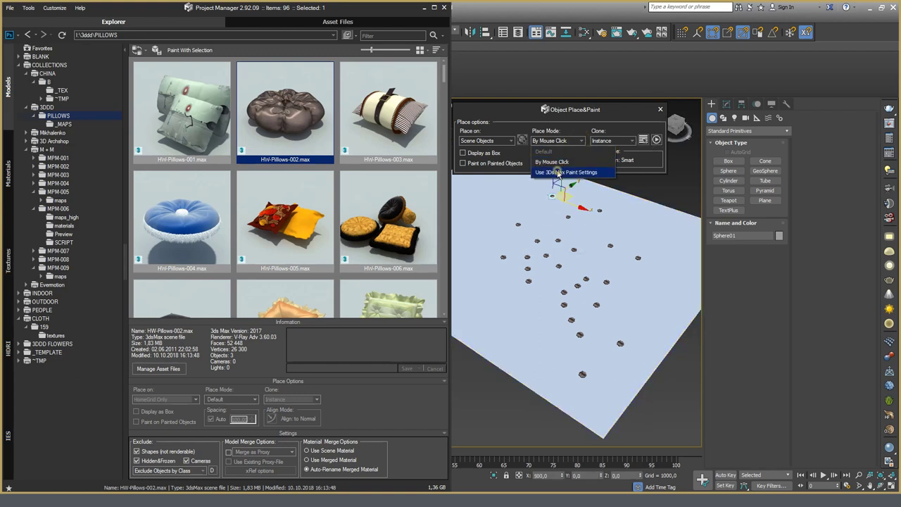
{"action": "left_click", "coordinate": [562, 172]}
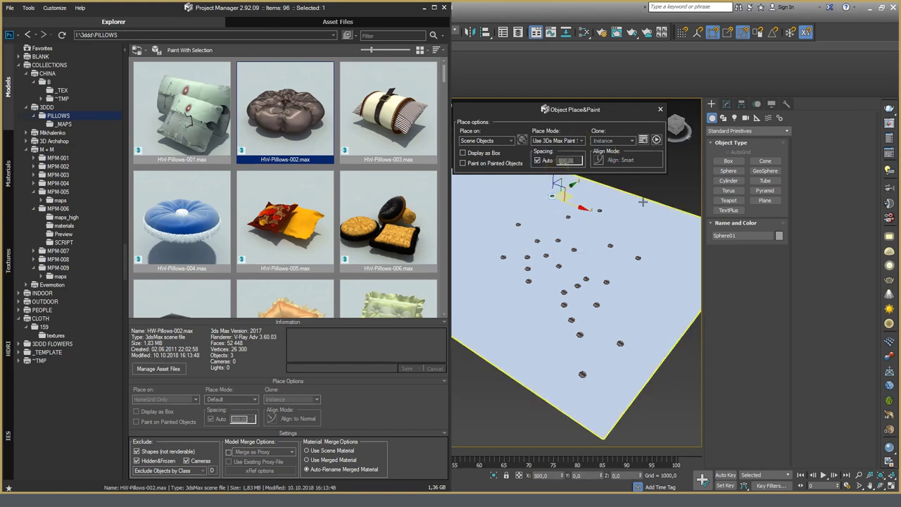
{"action": "left_click", "coordinate": [656, 140]}
{"action": "mouse_move", "coordinate": [514, 346]}
{"action": "left_mouse_down"}
{"action": "mouse_move", "coordinate": [494, 321]}
{"action": "mouse_move", "coordinate": [525, 205]}
{"action": "mouse_move", "coordinate": [571, 320]}
{"action": "mouse_move", "coordinate": [568, 280]}
{"action": "mouse_move", "coordinate": [596, 294]}
{"action": "mouse_move", "coordinate": [607, 203]}
{"action": "mouse_move", "coordinate": [521, 262]}
{"action": "mouse_move", "coordinate": [507, 254]}
{"action": "mouse_move", "coordinate": [556, 380]}
{"action": "mouse_move", "coordinate": [669, 281]}
{"action": "mouse_move", "coordinate": [655, 234]}
{"action": "left_mouse_up"}
{"action": "middle_click_drag", "start_coordinate": [543, 274], "coordinate": [559, 286]}
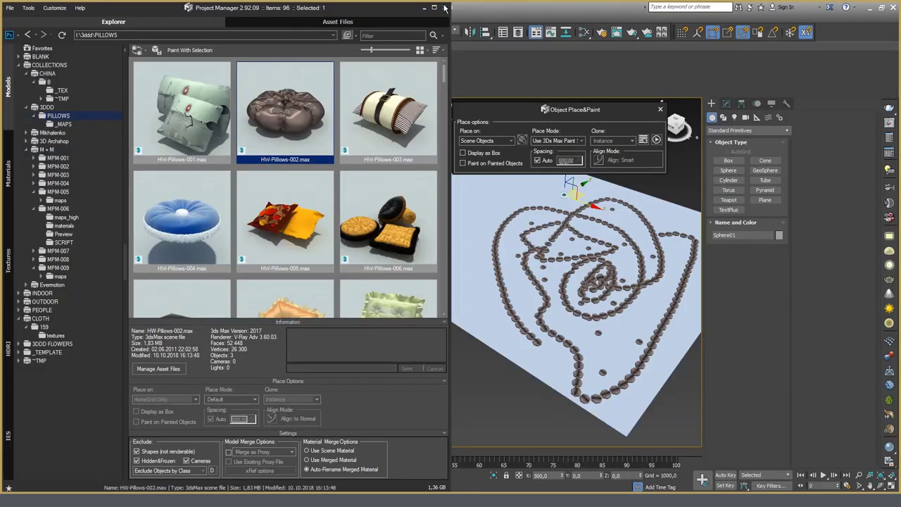
{"action": "left_click", "coordinate": [433, 8]}
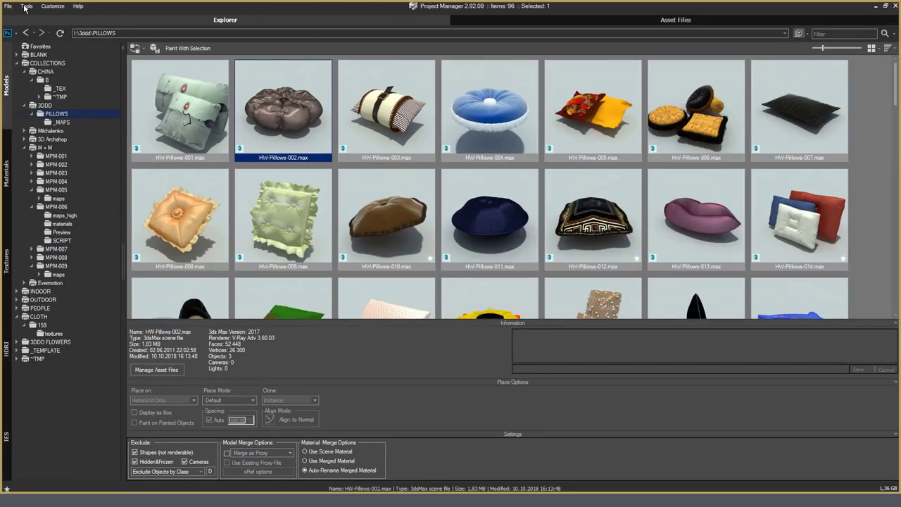
Refresh the PILLOWS folder's file view with Tools > Refresh (F5).
{"action": "left_click", "coordinate": [26, 6]}
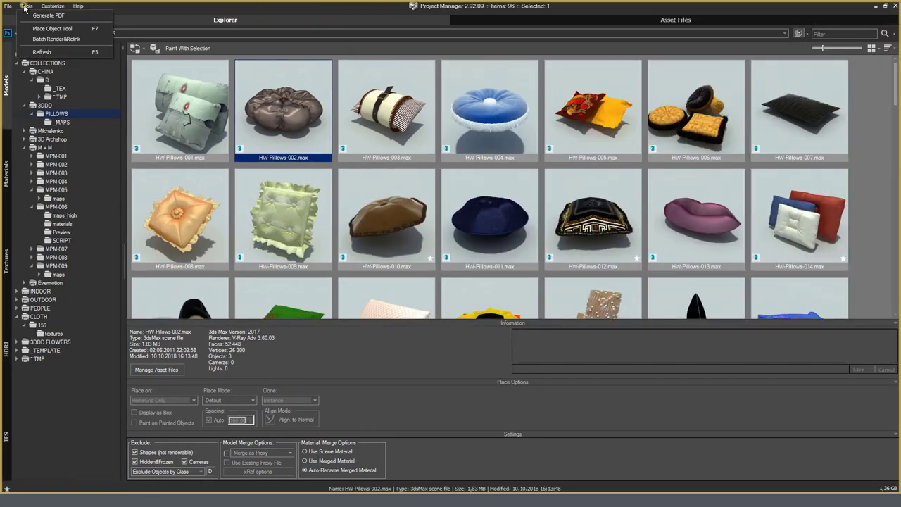
{"action": "left_click", "coordinate": [55, 53]}
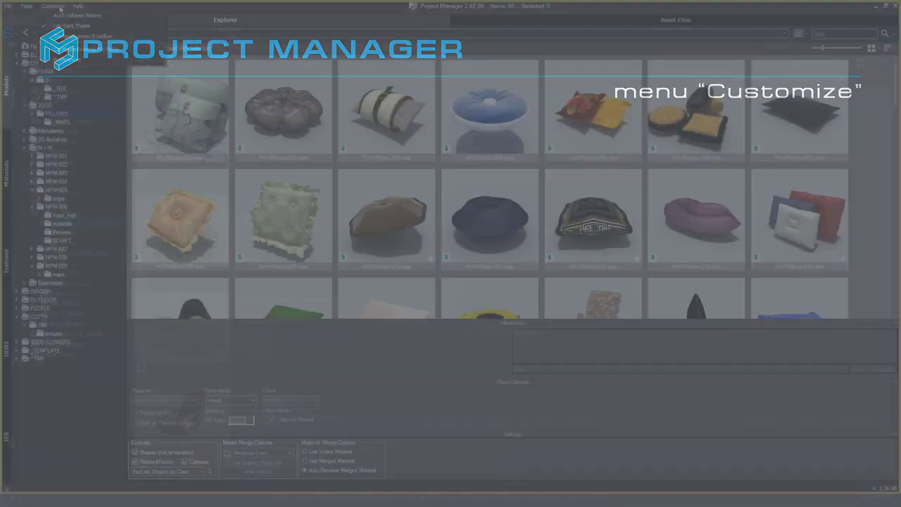
Open the Customize menu, where the dark theme option is turned on.
{"action": "left_click", "coordinate": [53, 6]}
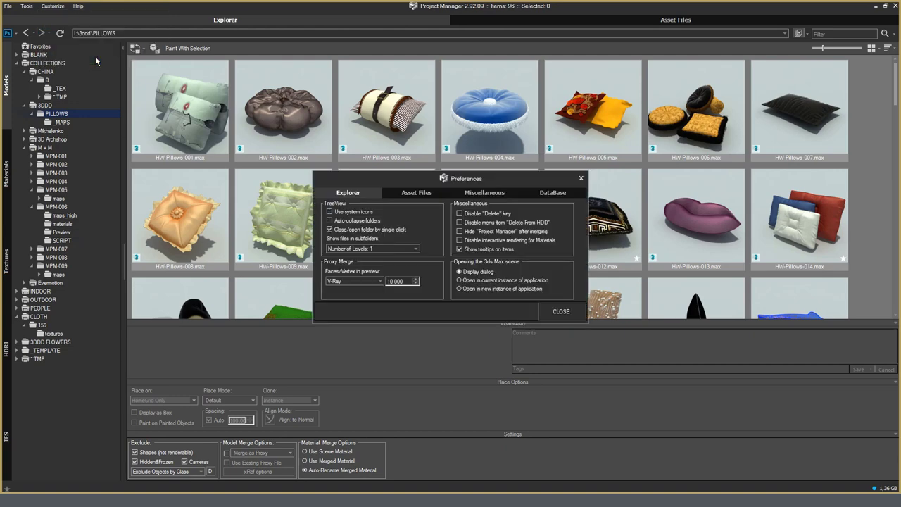
Open Preferences, move the window higher, and review its Explorer and Asset Files tabs.
{"action": "left_click", "coordinate": [96, 59]}
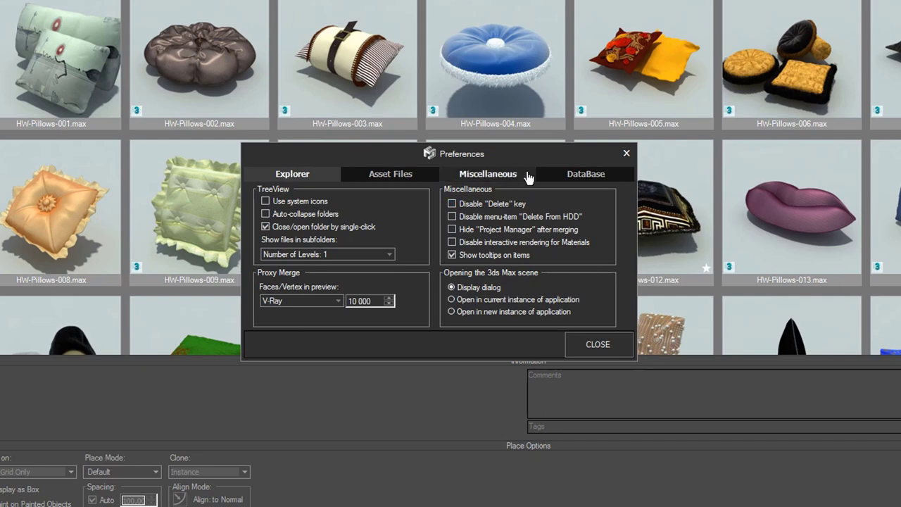
{"action": "left_click_drag", "start_coordinate": [539, 152], "coordinate": [557, 83]}
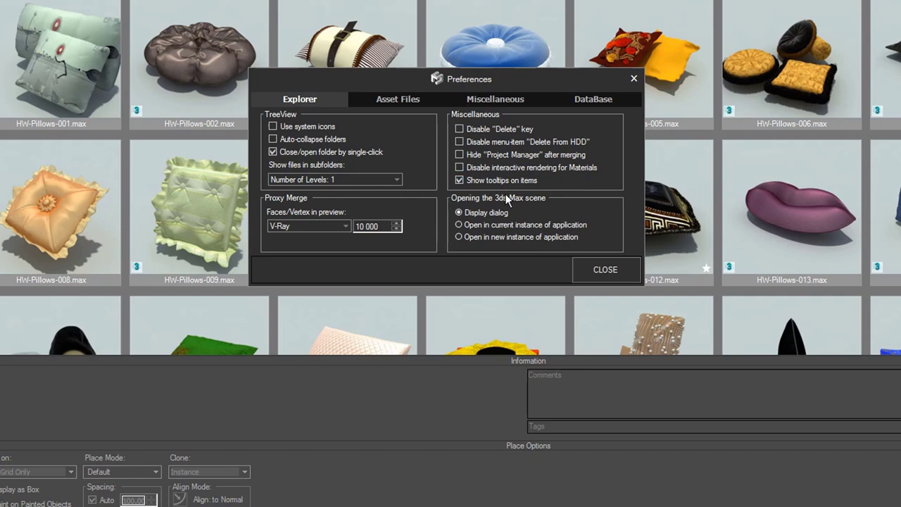
{"action": "left_click", "coordinate": [415, 101]}
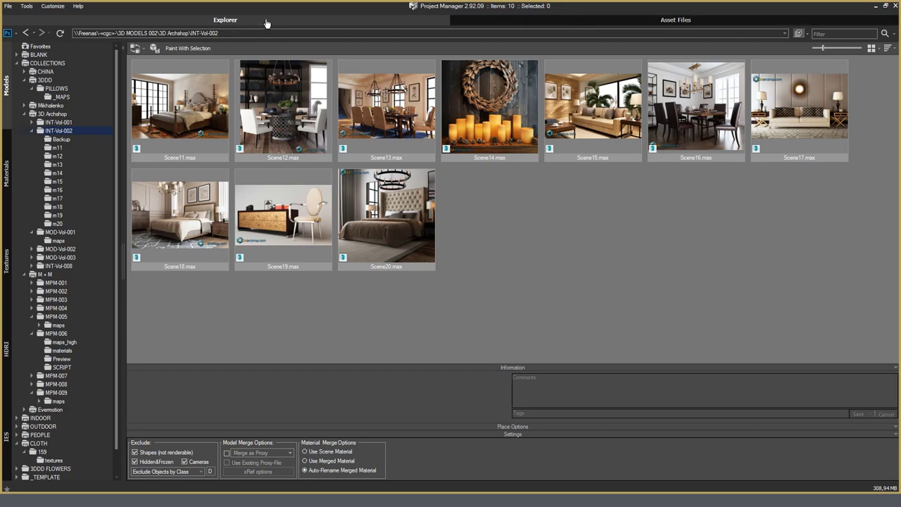
Open Scene16.max in the current 3ds Max session without saving, then list its 15 asset files.
{"action": "left_click", "coordinate": [720, 23]}
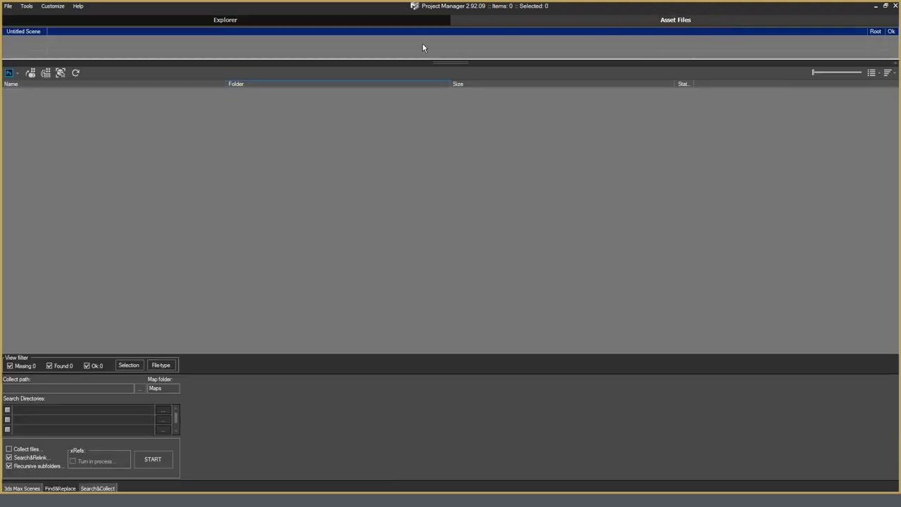
{"action": "left_click", "coordinate": [211, 21]}
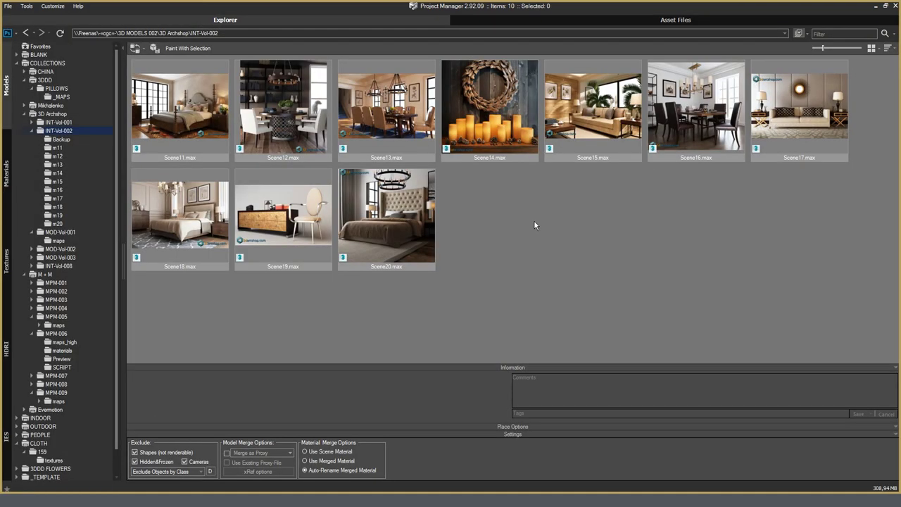
{"action": "right_click", "coordinate": [700, 125]}
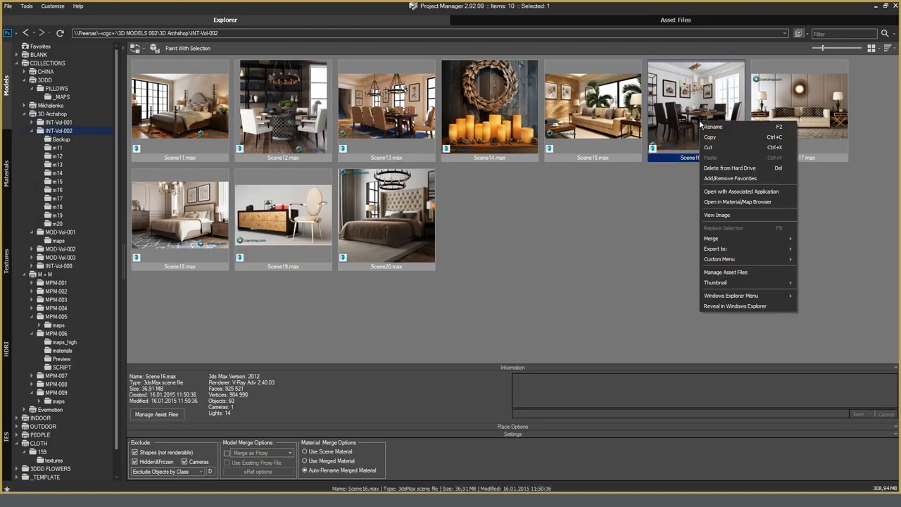
{"action": "left_click", "coordinate": [768, 192]}
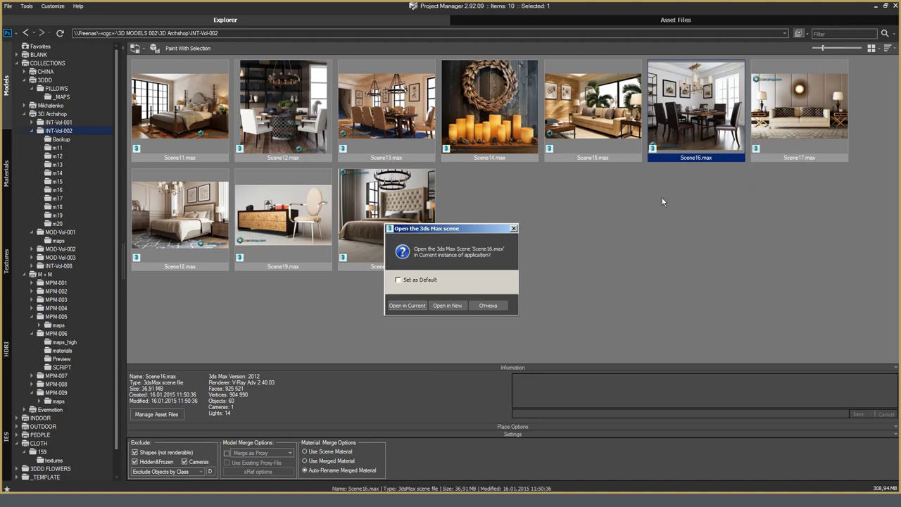
{"action": "left_click", "coordinate": [404, 306]}
{"action": "left_click", "coordinate": [455, 266]}
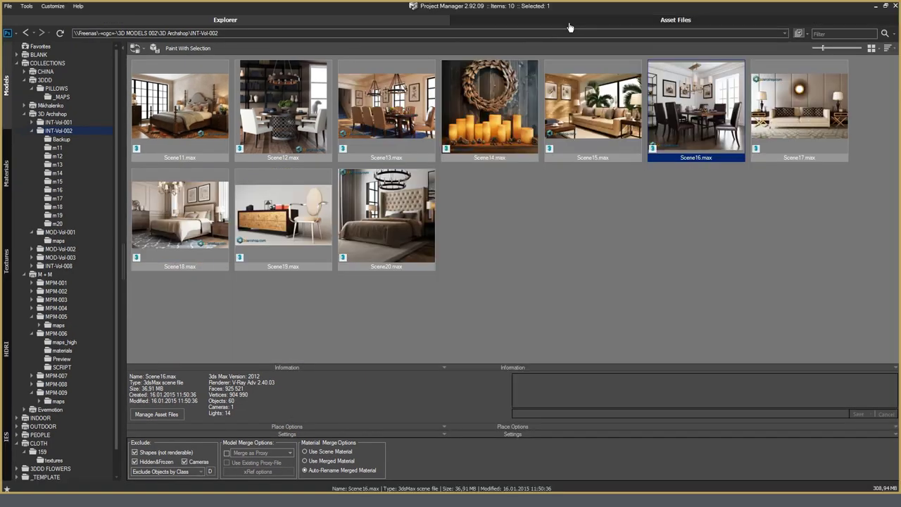
{"action": "left_click", "coordinate": [570, 21]}
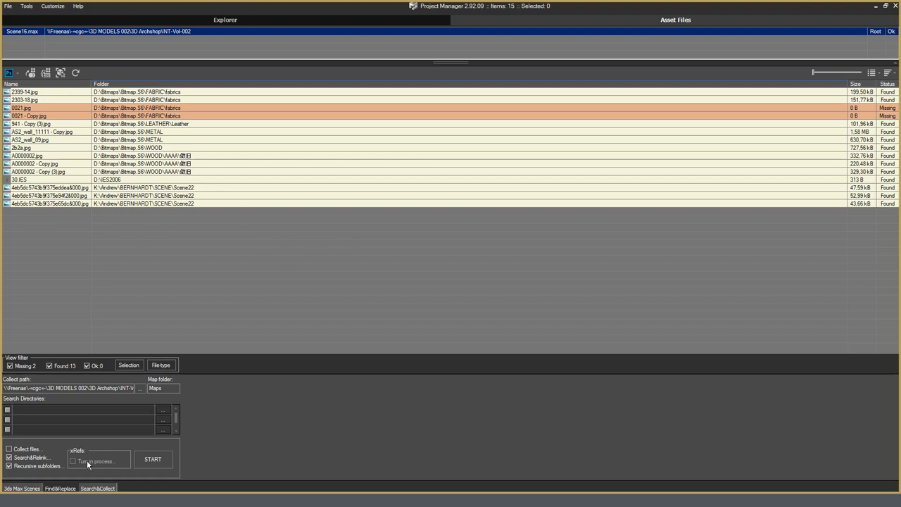
Run Search&Relink to resolve 13 textures, then select the still-missing 0021.jpg entry.
{"action": "left_click", "coordinate": [160, 461]}
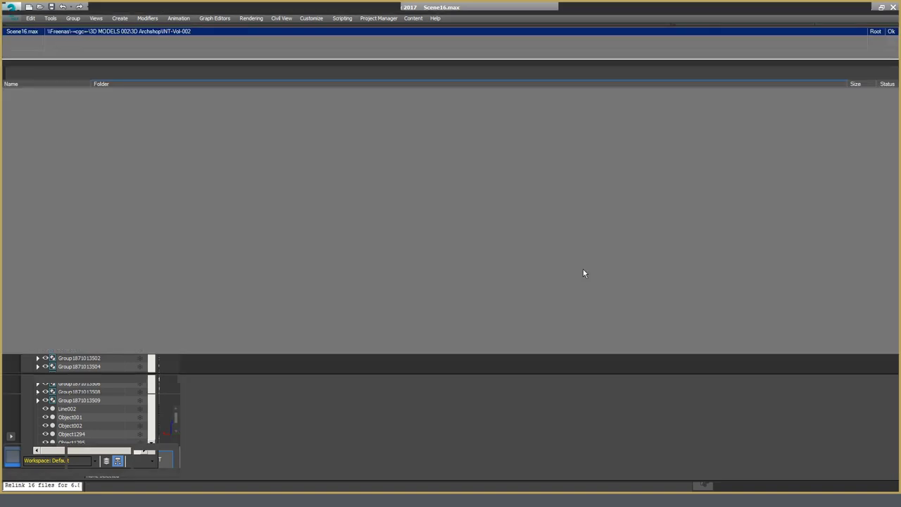
{"action": "left_click", "coordinate": [181, 195]}
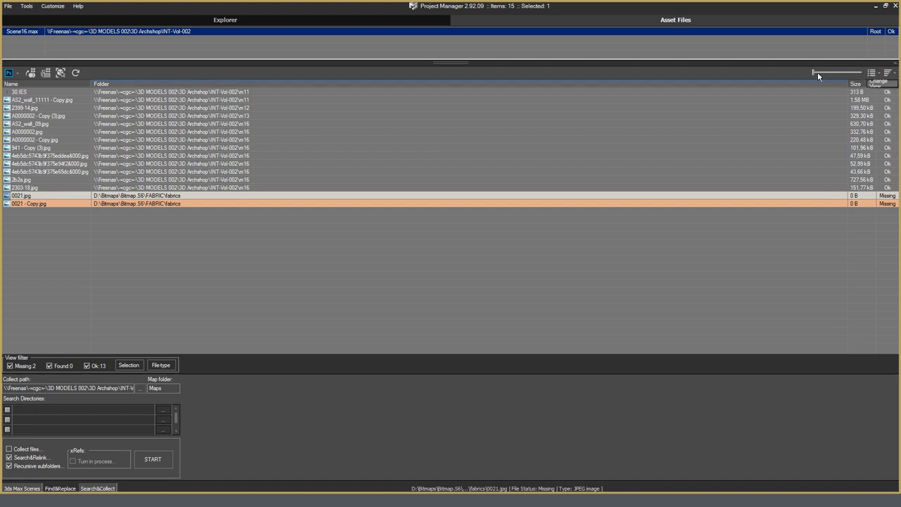
Show the scene's textures as a thumbnail grid and view AS2_wall_09.jpg in Photoshop.
{"action": "left_click", "coordinate": [871, 73]}
{"action": "left_click", "coordinate": [871, 74]}
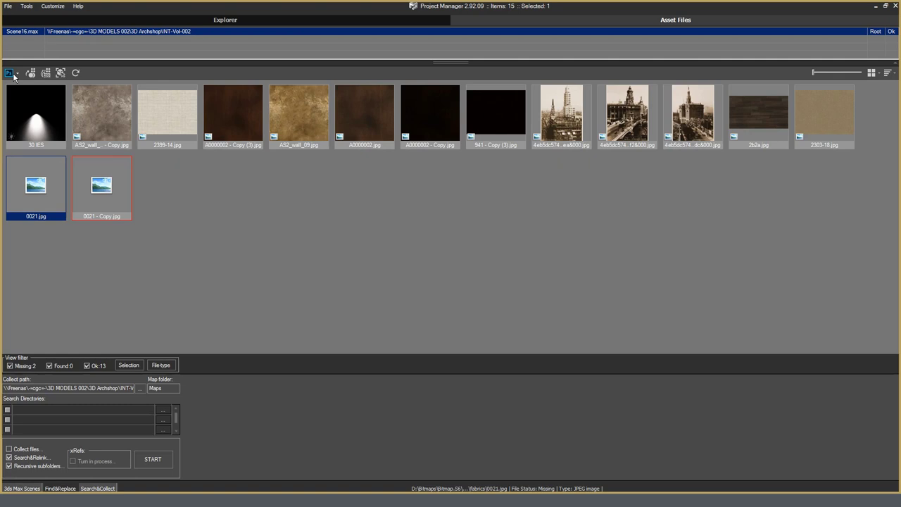
{"action": "right_click", "coordinate": [307, 118]}
{"action": "left_click", "coordinate": [324, 194]}
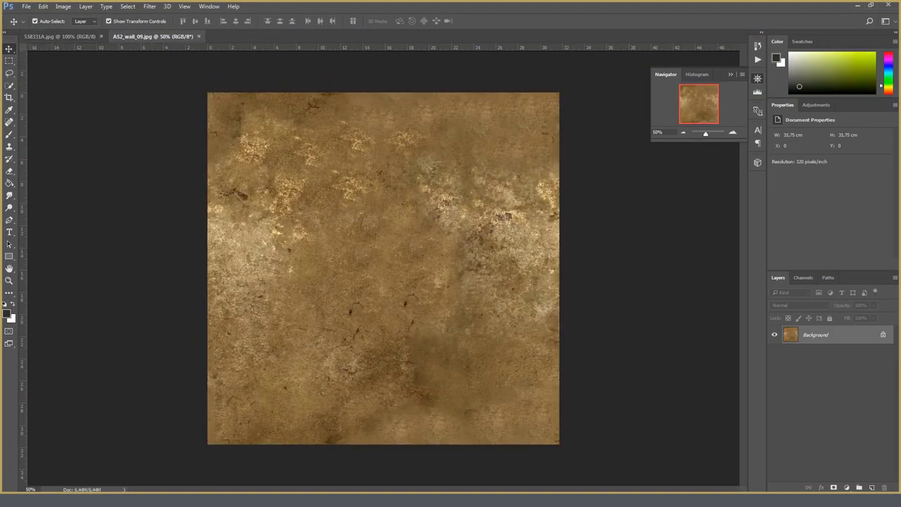
{"action": "key", "text": "alt+Tab"}
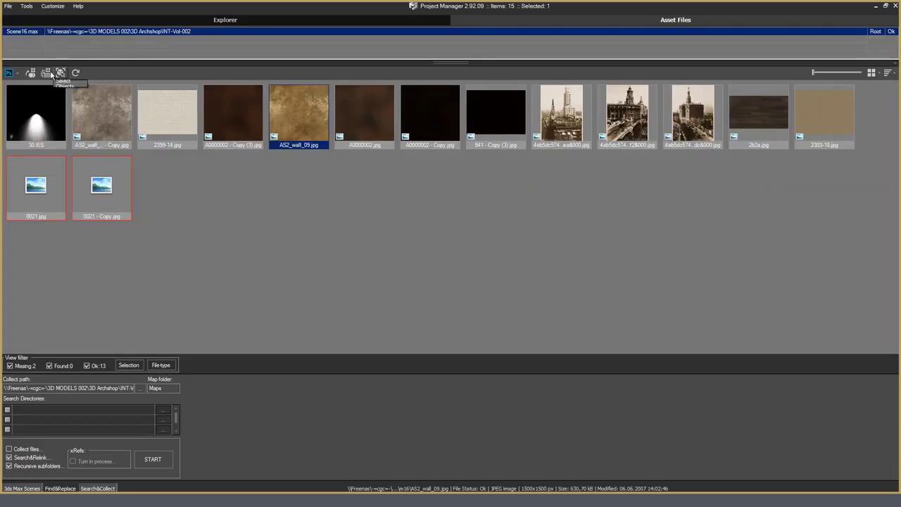
Add Fusion.exe from Program Files\Blackmagic Design\Fusion 8 as a new external application.
{"action": "left_click", "coordinate": [19, 74]}
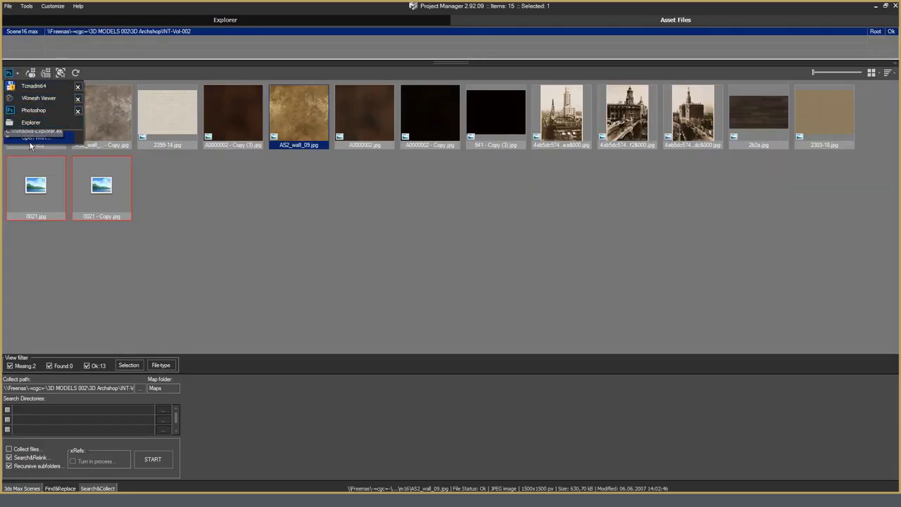
{"action": "left_click", "coordinate": [51, 137]}
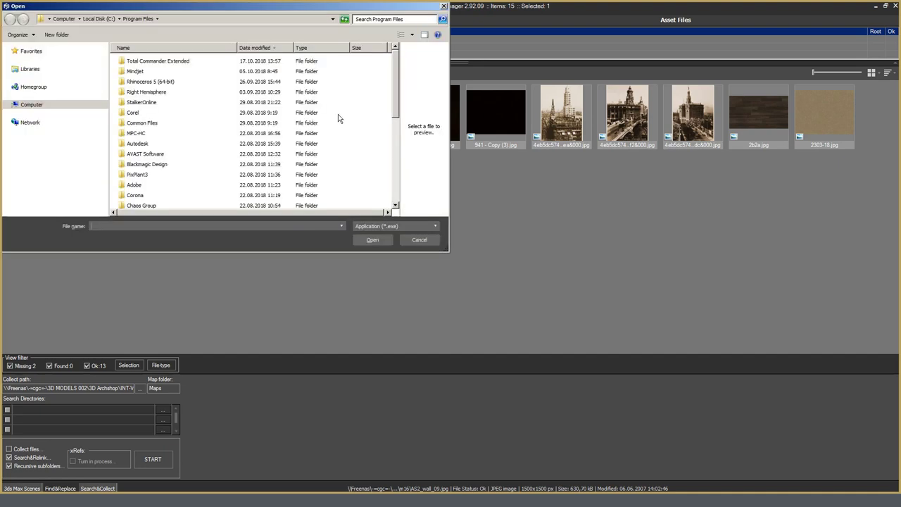
{"action": "double_click", "coordinate": [152, 166]}
{"action": "double_click", "coordinate": [136, 60]}
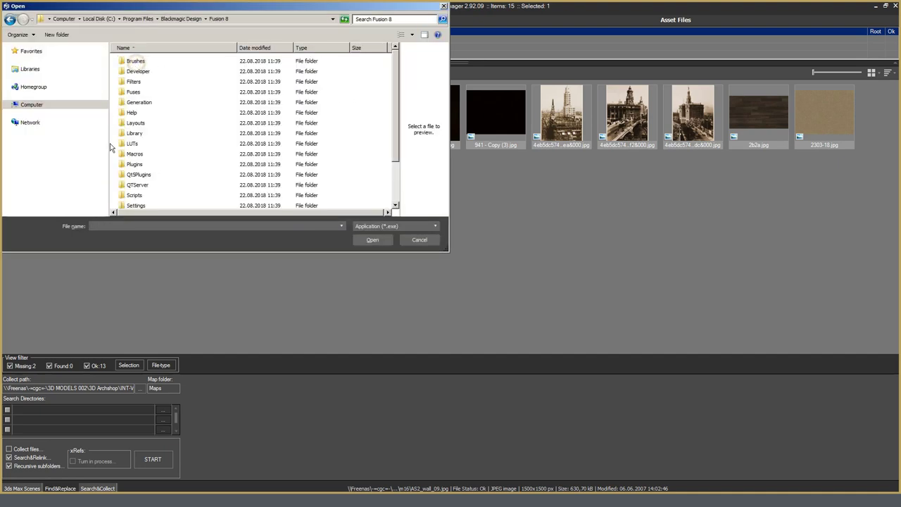
{"action": "left_click_drag", "start_coordinate": [392, 102], "coordinate": [391, 162]}
{"action": "left_click", "coordinate": [139, 183]}
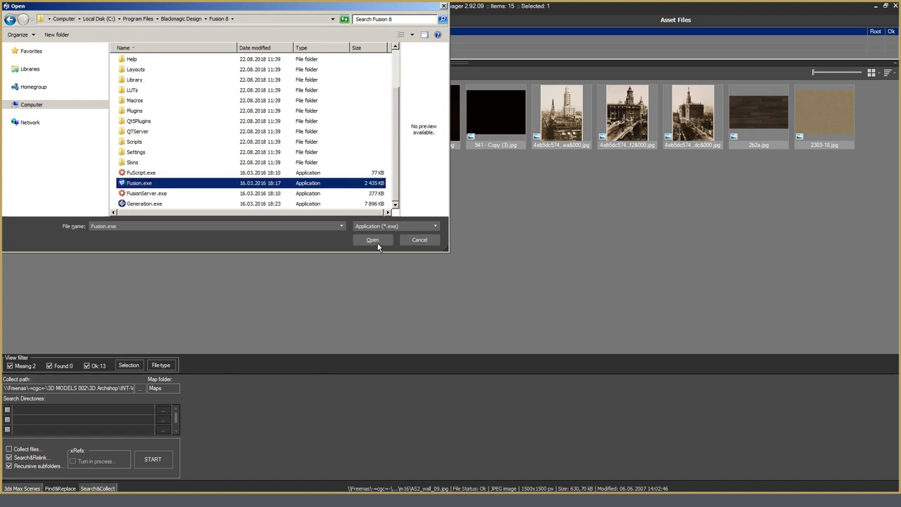
{"action": "left_click", "coordinate": [377, 243]}
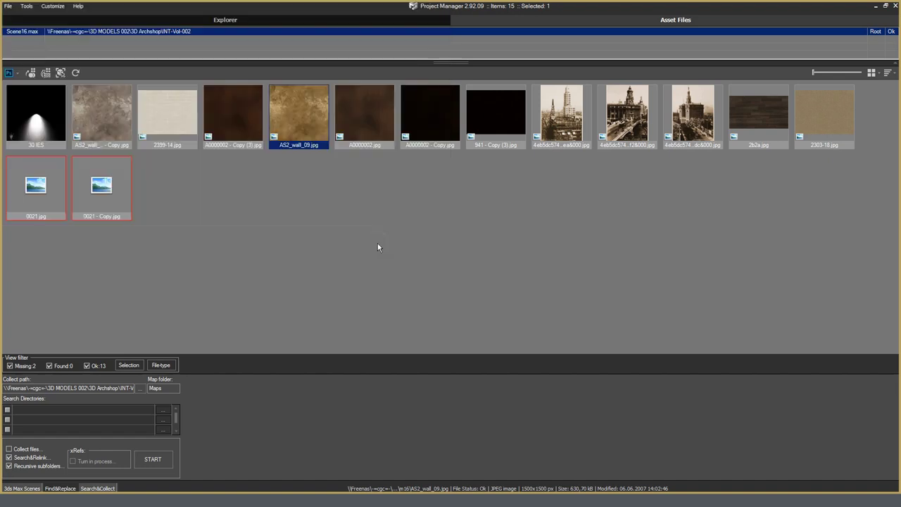
Check that Fusion now appears in the external applications list for the AS2_wall_09 texture.
{"action": "right_click", "coordinate": [295, 115]}
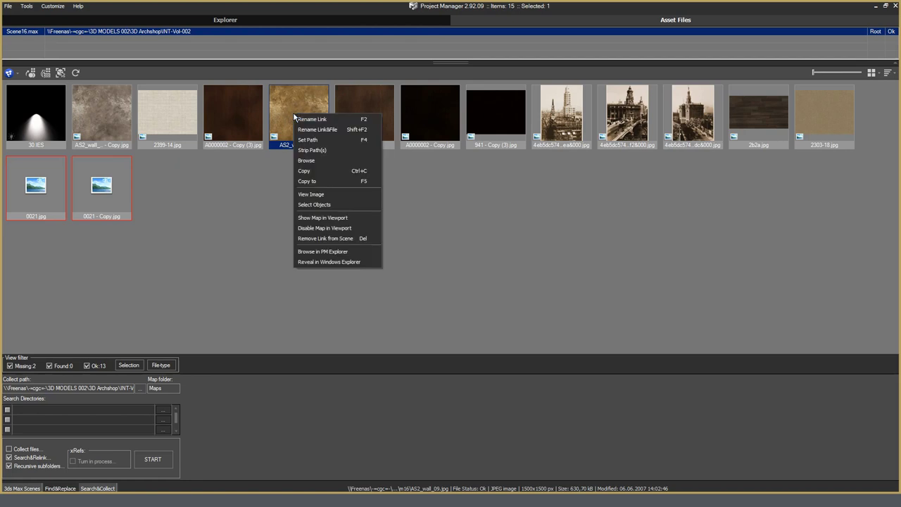
{"action": "left_click", "coordinate": [9, 73]}
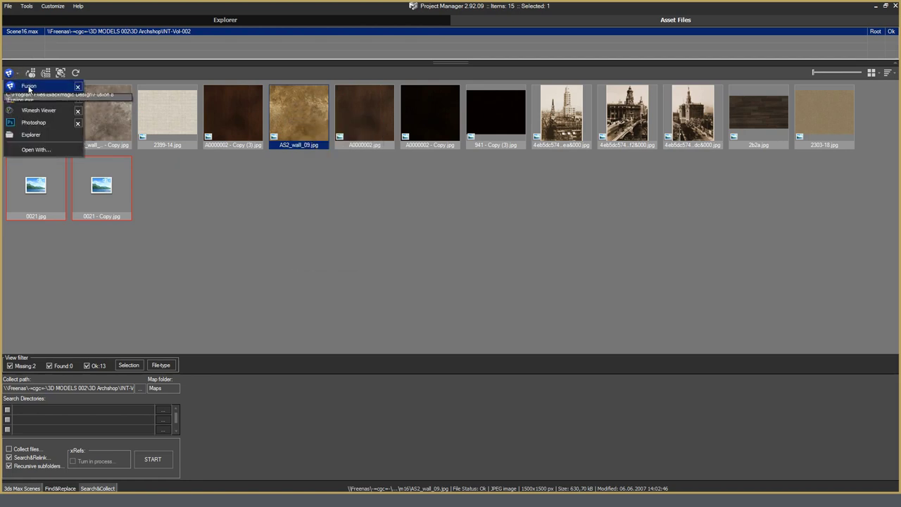
{"action": "left_click", "coordinate": [32, 89]}
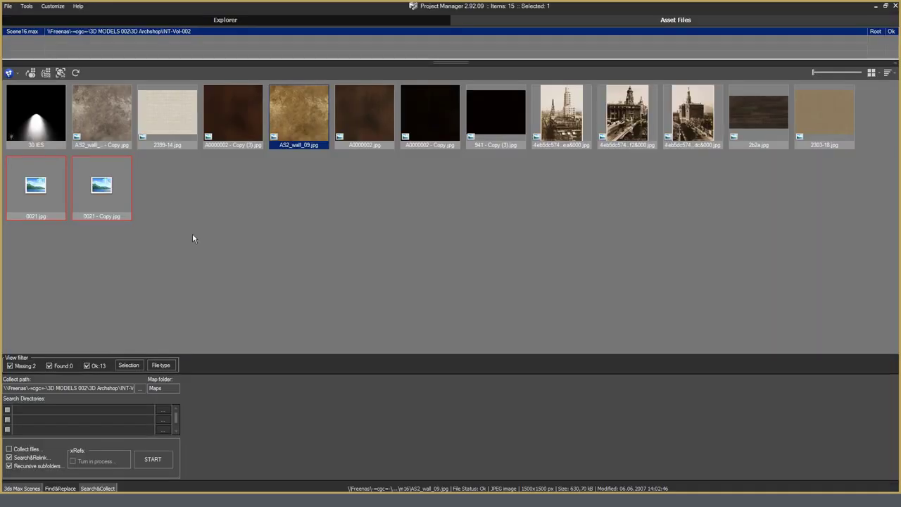
{"action": "left_click", "coordinate": [193, 235]}
{"action": "left_click", "coordinate": [14, 73]}
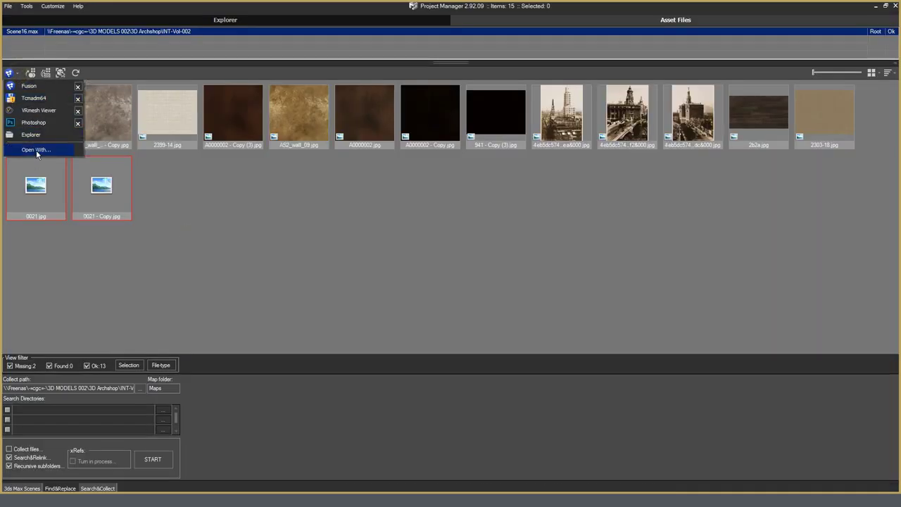
Browse the old city textures, view 2b2a.jpg's details, and settle on AS2_wall_09.jpg.
{"action": "left_click", "coordinate": [449, 247]}
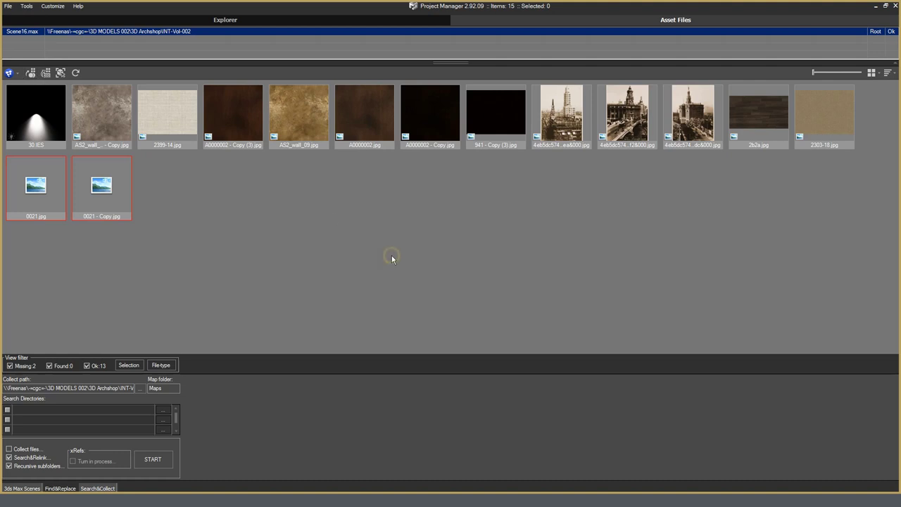
{"action": "left_click", "coordinate": [300, 118]}
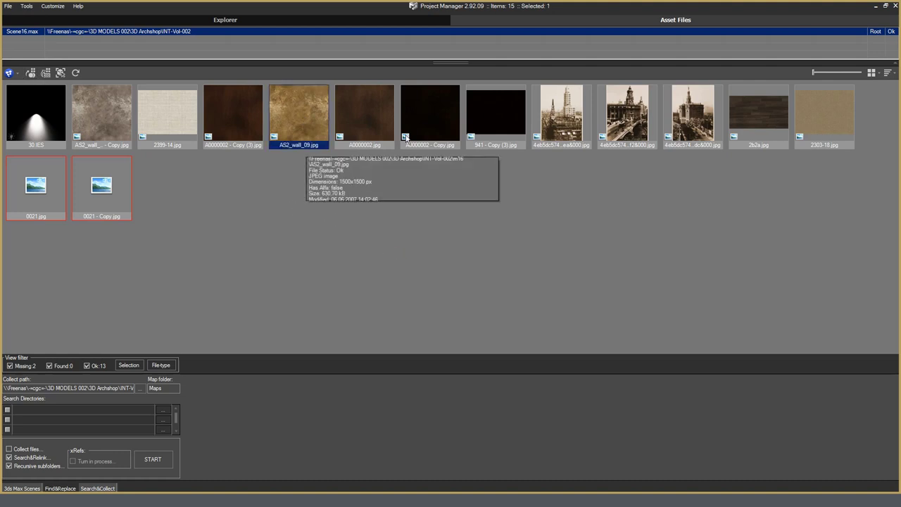
{"action": "left_click", "coordinate": [574, 116]}
{"action": "left_click", "coordinate": [767, 124]}
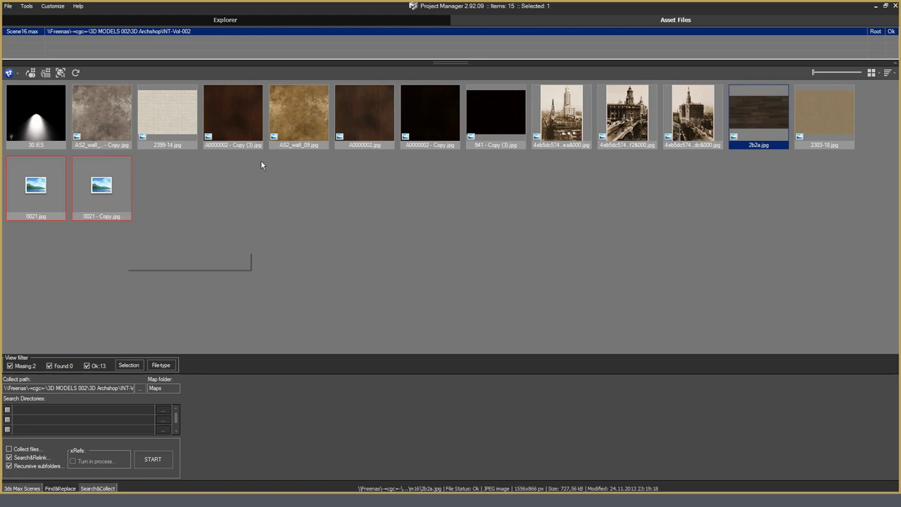
{"action": "left_click", "coordinate": [305, 111]}
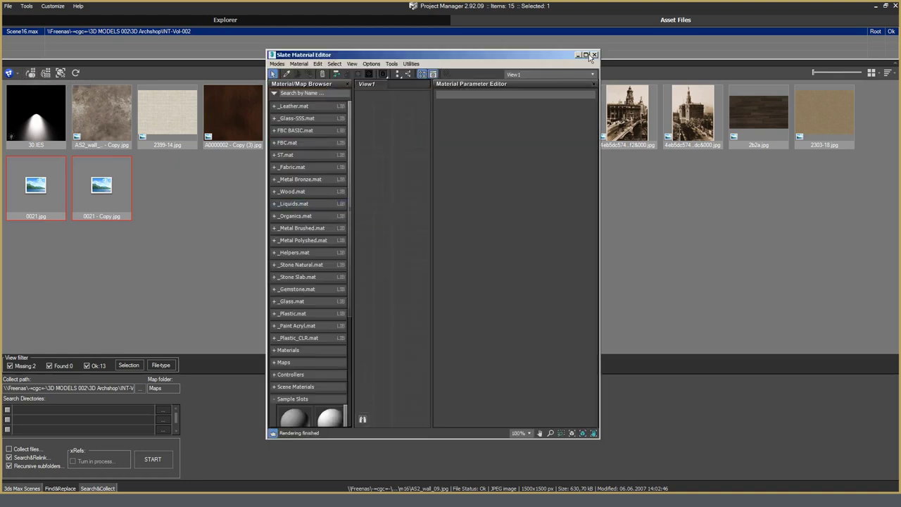
Place Project Manager and the Slate editor side by side and load the 09 - Default VRayMtl nodes into View1.
{"action": "left_click", "coordinate": [585, 55]}
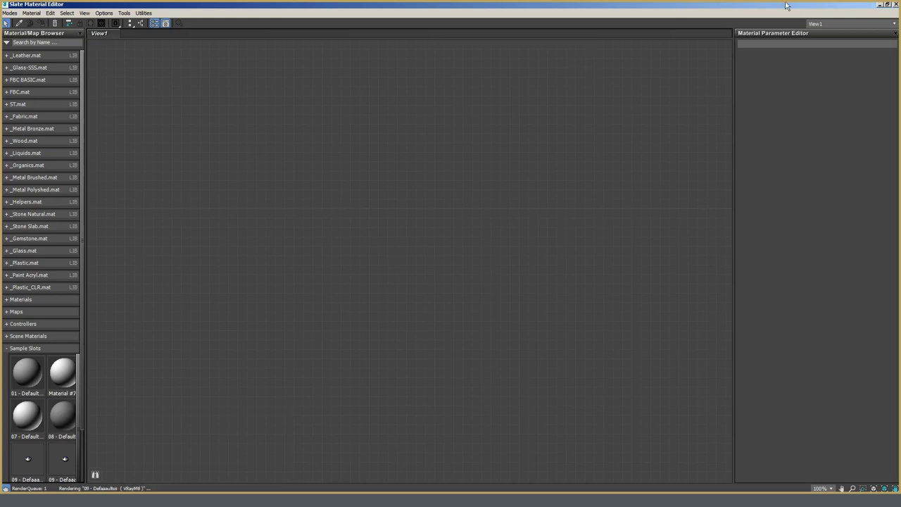
{"action": "left_click", "coordinate": [888, 5]}
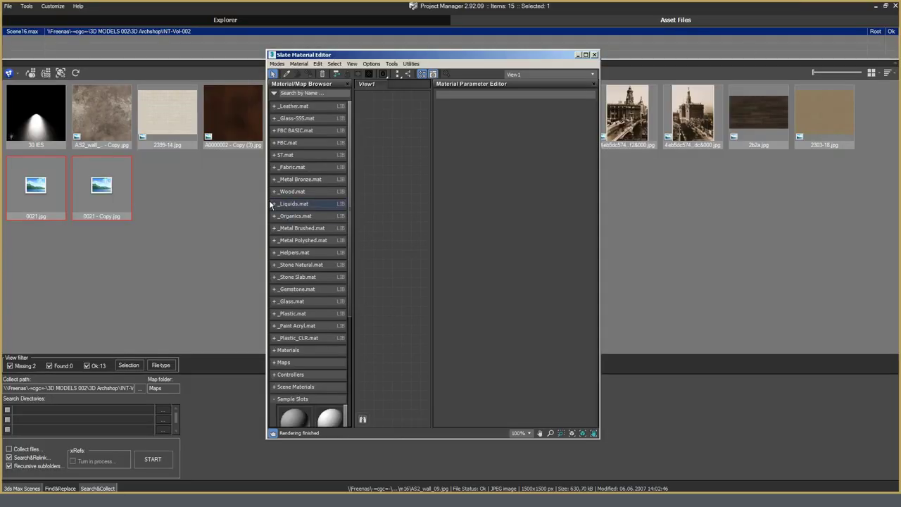
{"action": "left_click", "coordinate": [103, 116]}
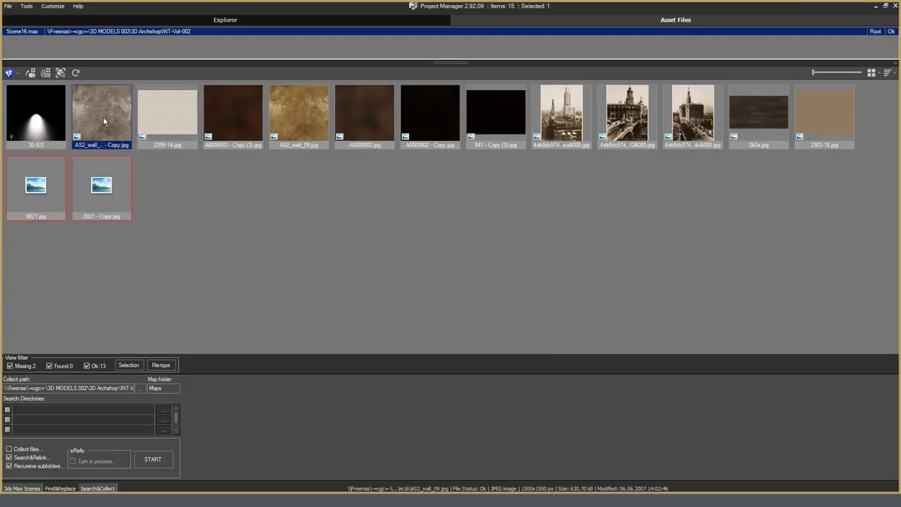
{"action": "left_click", "coordinate": [888, 6]}
{"action": "left_click", "coordinate": [548, 65]}
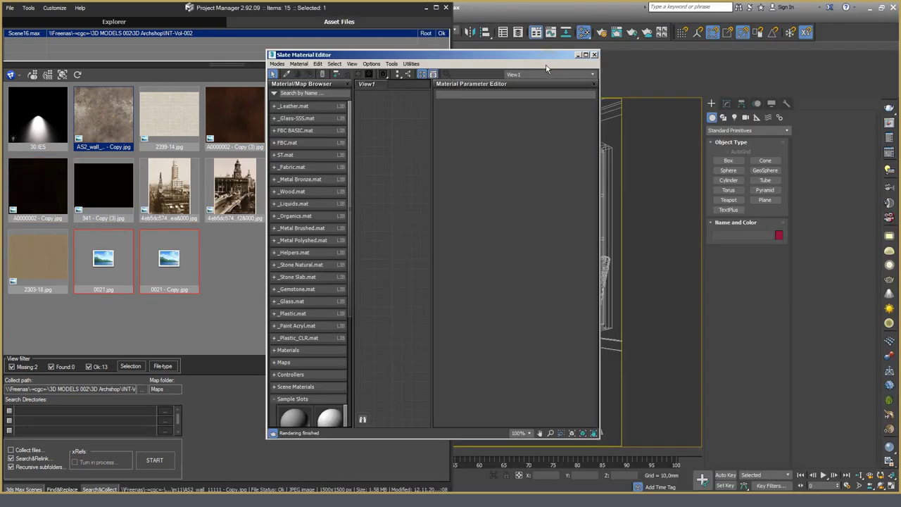
{"action": "left_click_drag", "start_coordinate": [545, 63], "coordinate": [803, 30]}
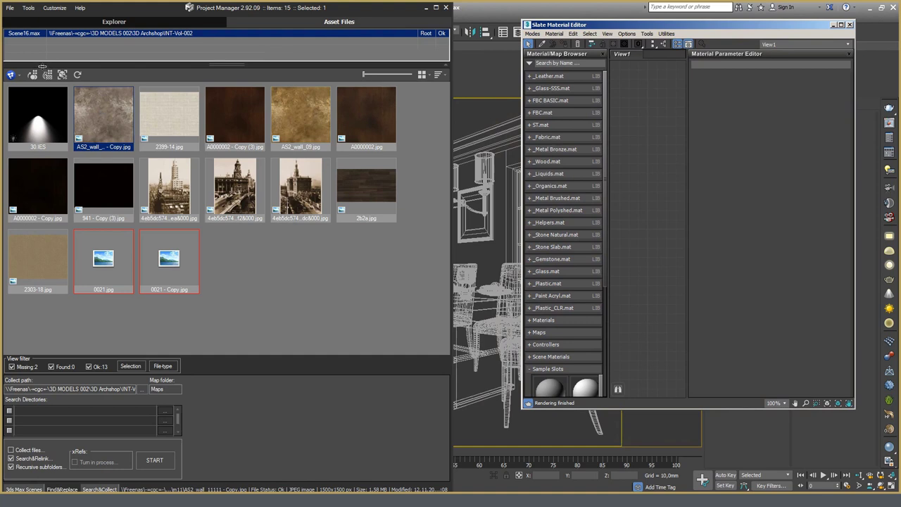
{"action": "left_click", "coordinate": [32, 74]}
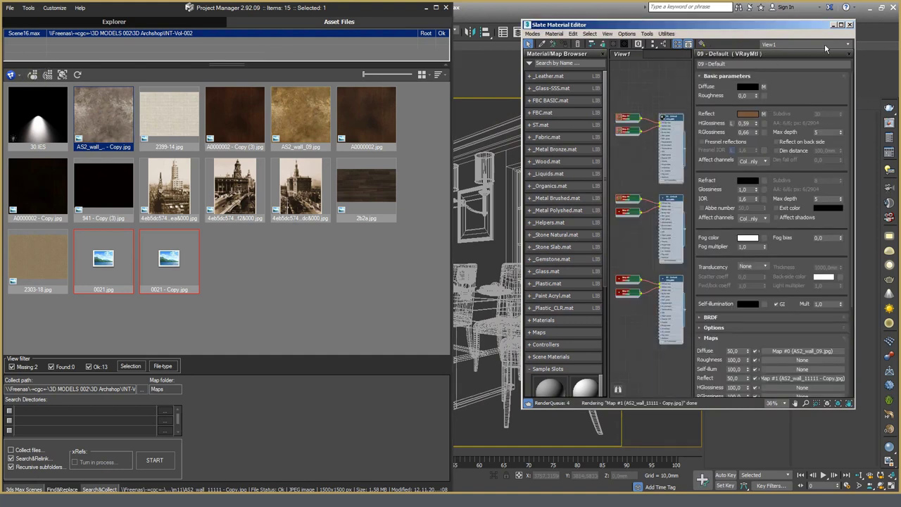
Maximize the Slate editor and zoom and pan View1 to the 09 - Default node and its two bitmaps.
{"action": "left_click", "coordinate": [841, 24]}
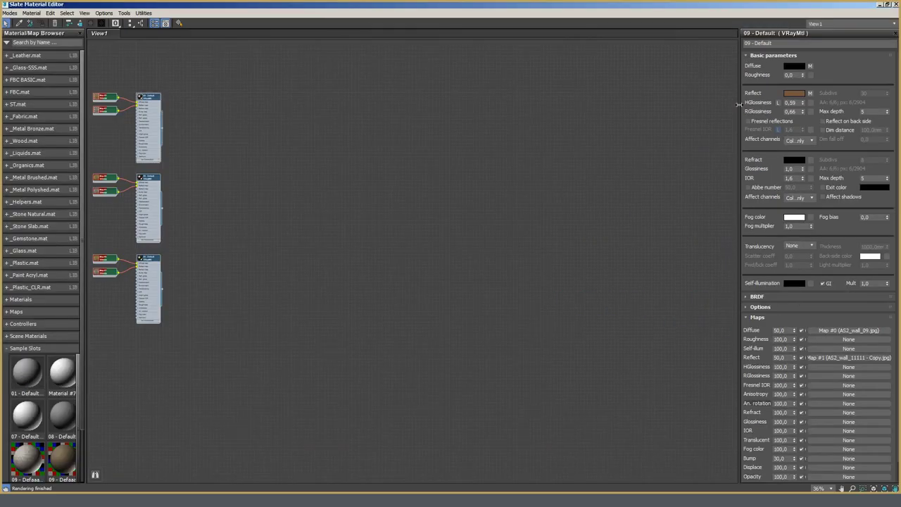
{"action": "scroll", "coordinate": [341, 179], "scroll_direction": "up", "scroll_amount": 3}
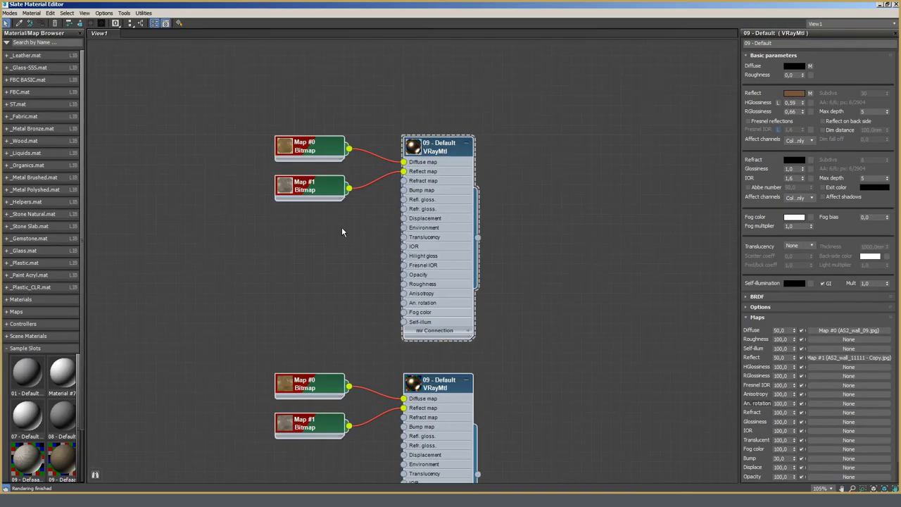
{"action": "scroll", "coordinate": [353, 261], "scroll_direction": "up", "scroll_amount": 3}
{"action": "middle_click_drag", "start_coordinate": [329, 366], "coordinate": [336, 292]}
{"action": "left_click", "coordinate": [355, 171]}
{"action": "scroll", "coordinate": [354, 171], "scroll_direction": "up", "scroll_amount": 2}
{"action": "middle_click_drag", "start_coordinate": [377, 338], "coordinate": [377, 144]}
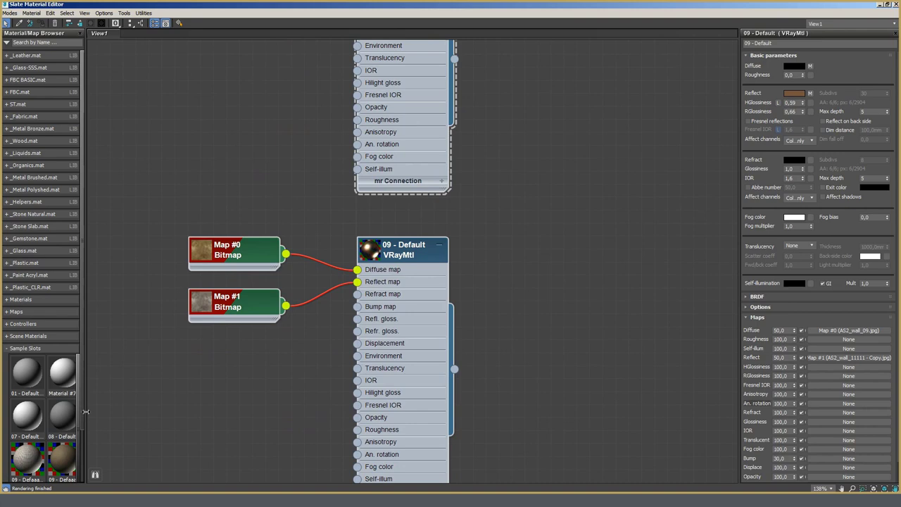
Adjust the material browser panel width and shrink the editor back beside Project Manager.
{"action": "left_click_drag", "start_coordinate": [84, 412], "coordinate": [121, 405]}
{"action": "middle_click_drag", "start_coordinate": [331, 304], "coordinate": [333, 398]}
{"action": "middle_click_drag", "start_coordinate": [312, 238], "coordinate": [264, 226]}
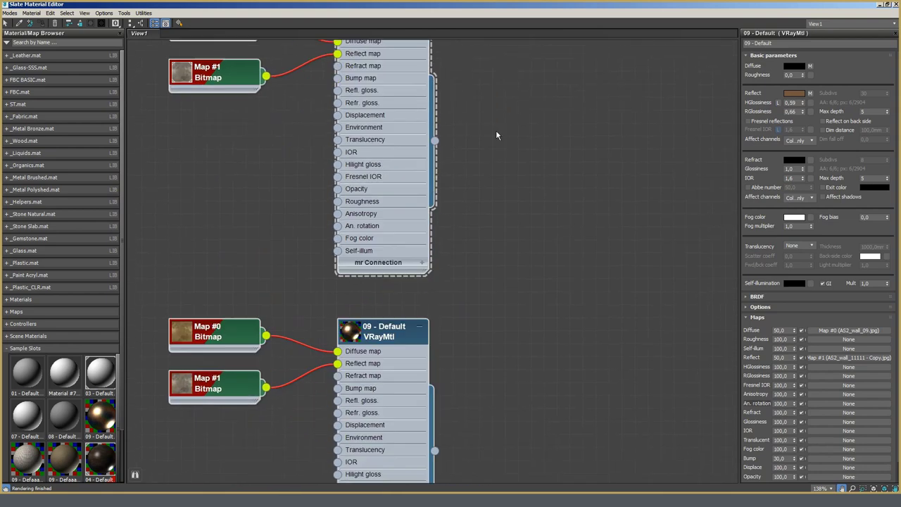
{"action": "left_click", "coordinate": [888, 5]}
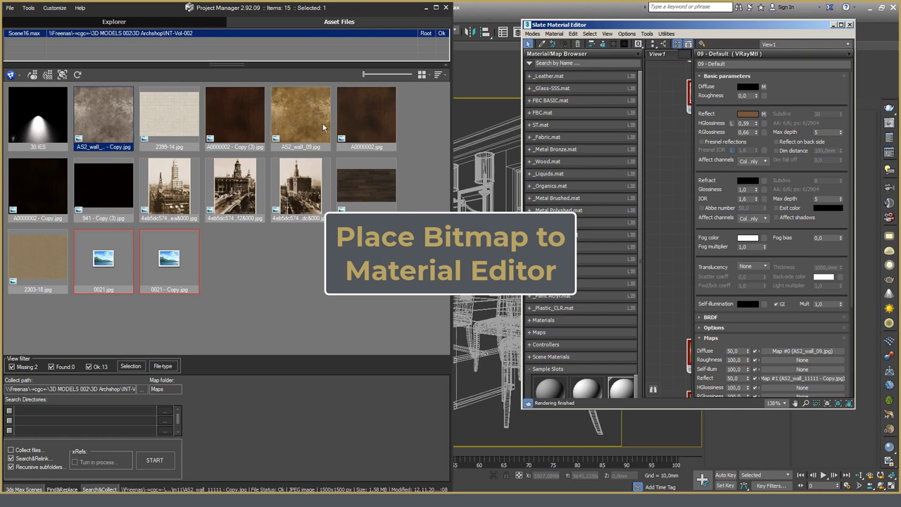
Send the sepia 4eb5dc5743b9f375e65dc&000.jpg photo to the Slate editor and preview its Map #1407 node.
{"action": "left_click", "coordinate": [293, 195]}
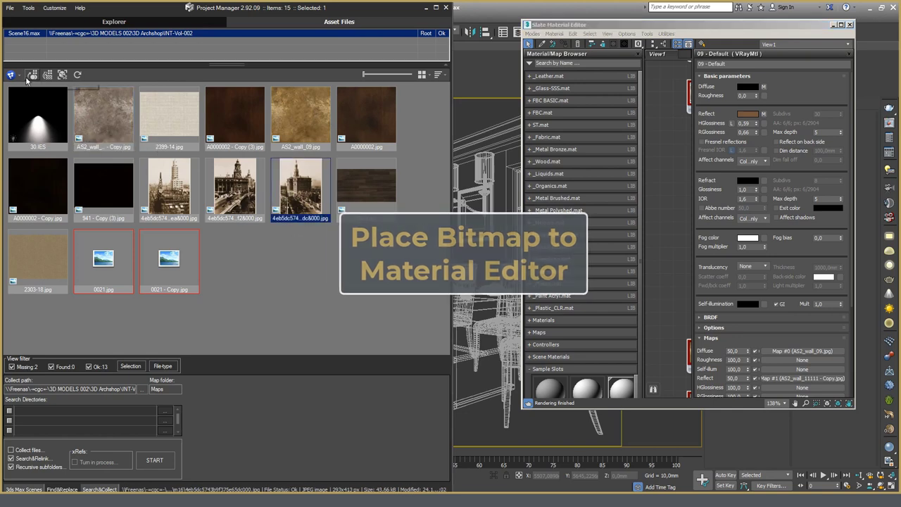
{"action": "left_click", "coordinate": [47, 75]}
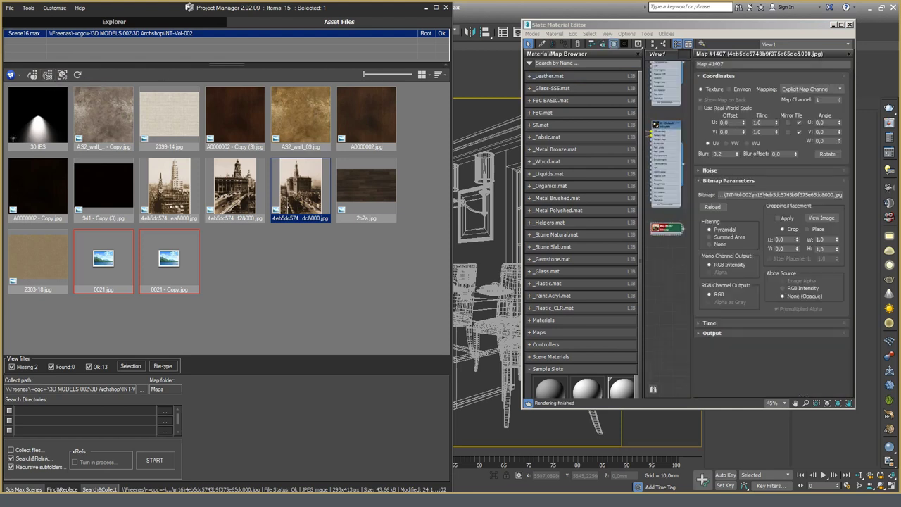
{"action": "left_click", "coordinate": [840, 26]}
{"action": "scroll", "coordinate": [378, 225], "scroll_direction": "up", "scroll_amount": 3}
{"action": "double_click", "coordinate": [302, 225]}
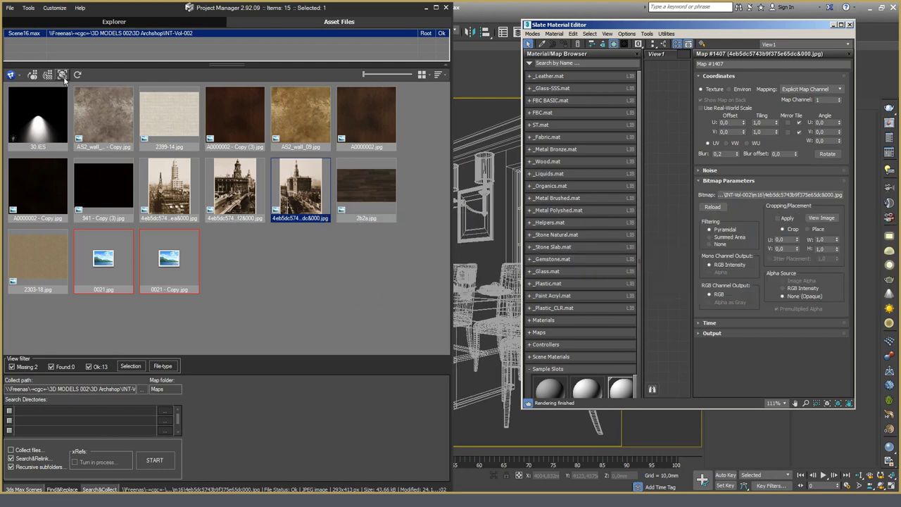
{"action": "left_click", "coordinate": [63, 75]}
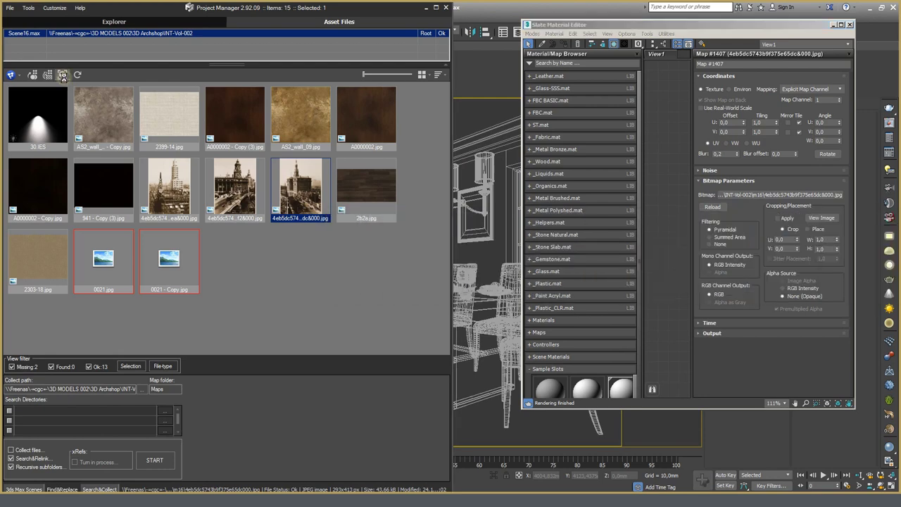
Minimize the Slate editor and narrow Project Manager so the scene viewport shows beside it.
{"action": "left_click", "coordinate": [835, 26]}
{"action": "left_click", "coordinate": [834, 26]}
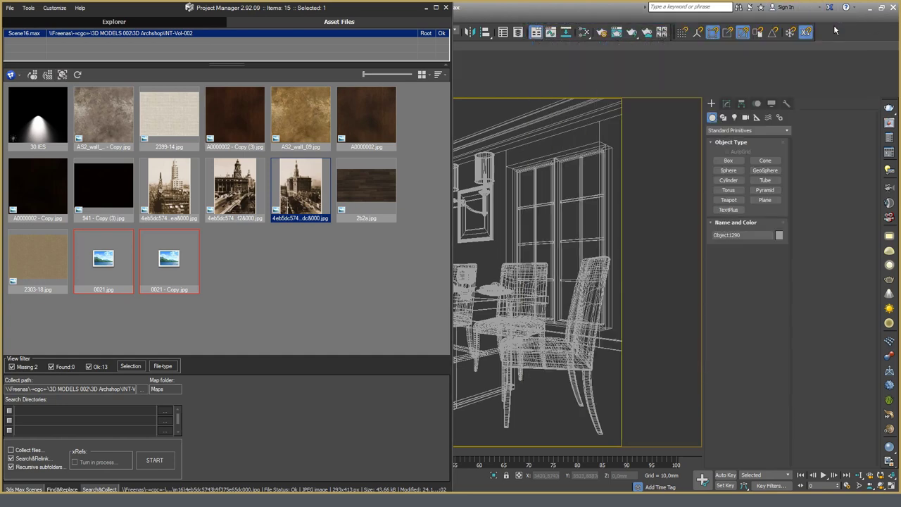
{"action": "left_click", "coordinate": [436, 8]}
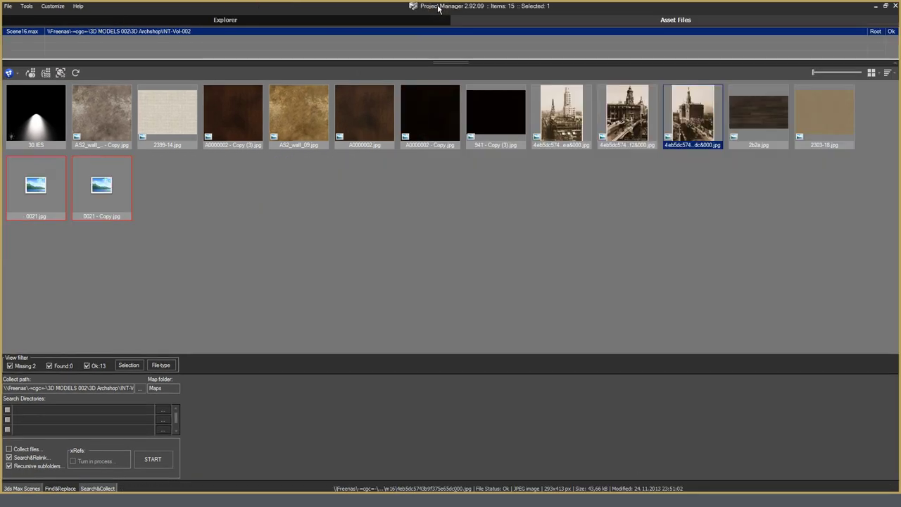
{"action": "left_click", "coordinate": [885, 6]}
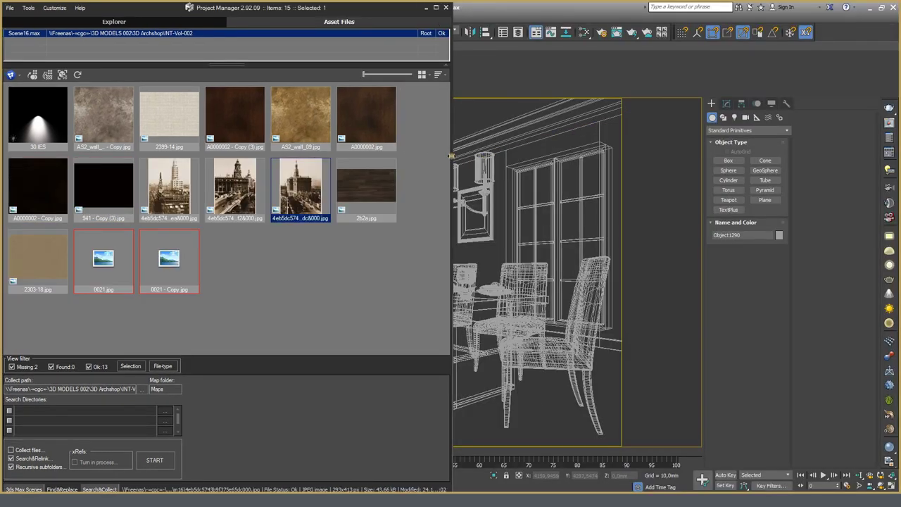
{"action": "left_click_drag", "start_coordinate": [451, 156], "coordinate": [176, 173]}
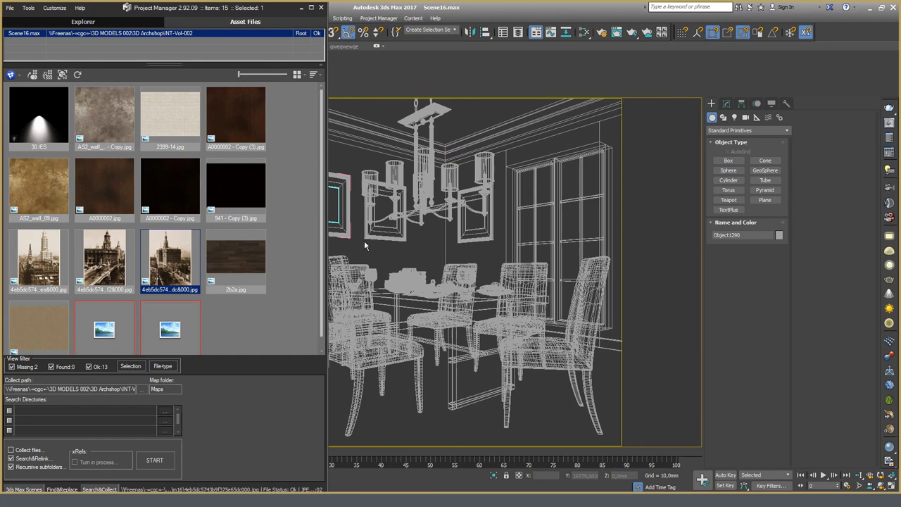
Pick the wall object, look over 2b2a.jpg and A0000002 - Copy (3).jpg, then select the 30.IES file.
{"action": "left_click", "coordinate": [471, 254]}
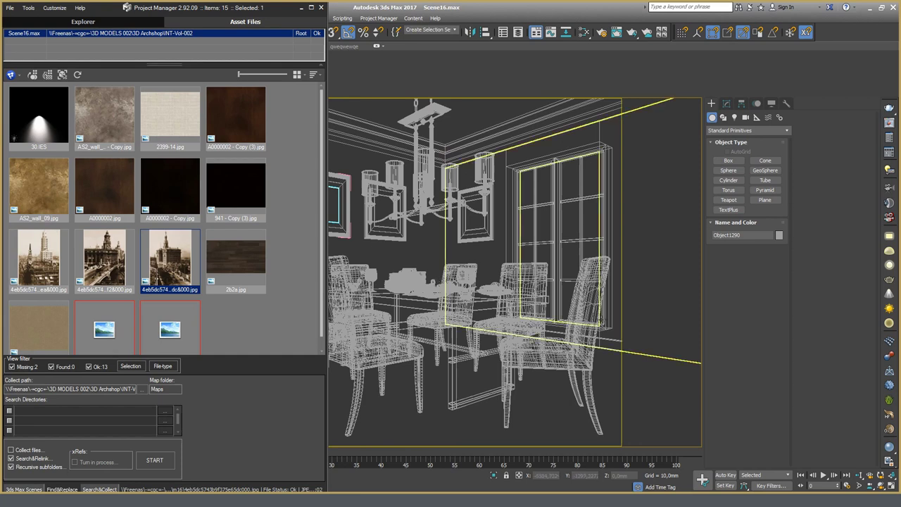
{"action": "left_click", "coordinate": [236, 257]}
{"action": "left_click", "coordinate": [239, 146]}
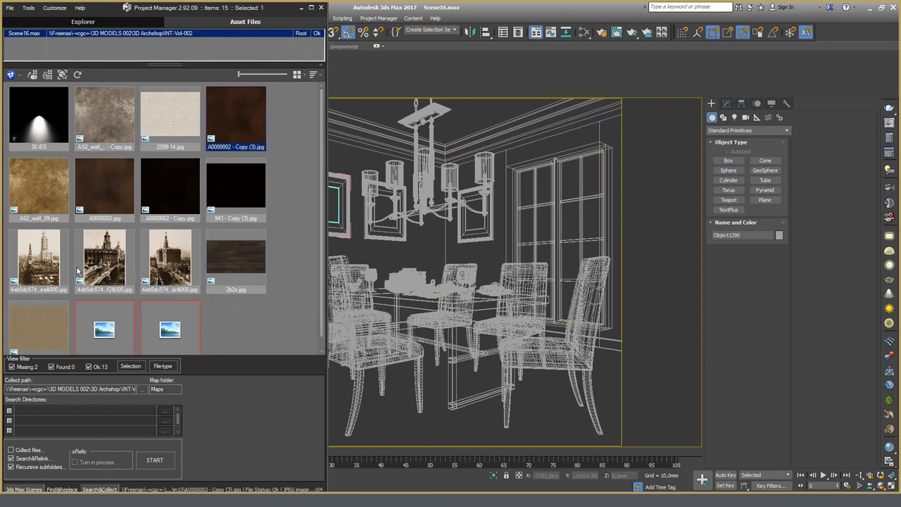
{"action": "left_click", "coordinate": [44, 121]}
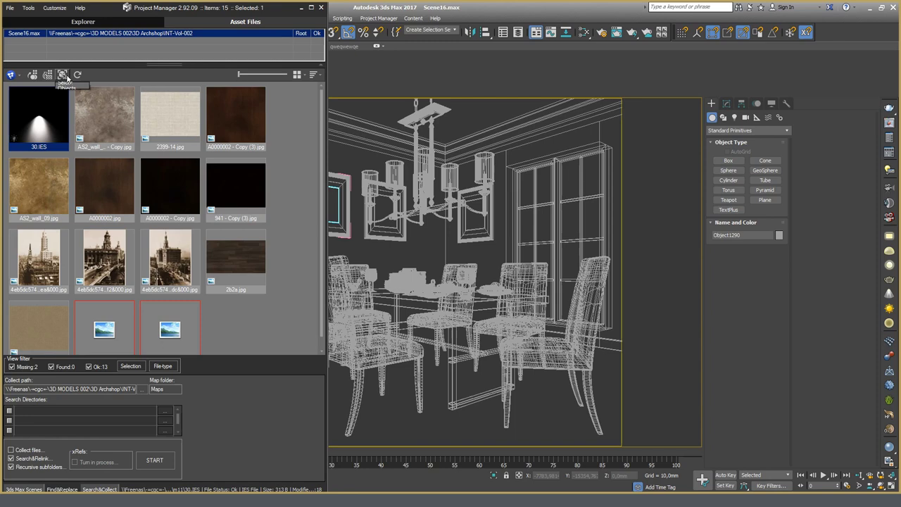
Select the six lights using 30.IES, frame them in perspective, and unhide the lights category.
{"action": "left_click", "coordinate": [64, 76]}
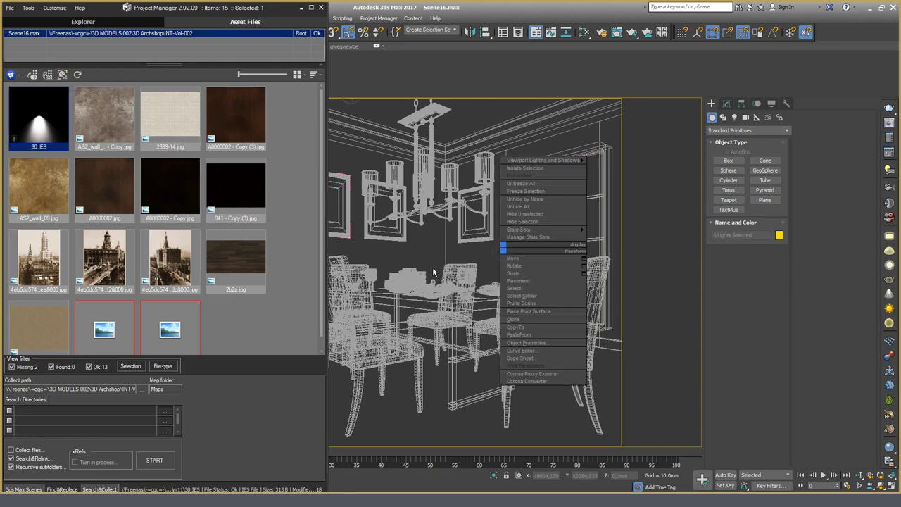
{"action": "key", "text": "p"}
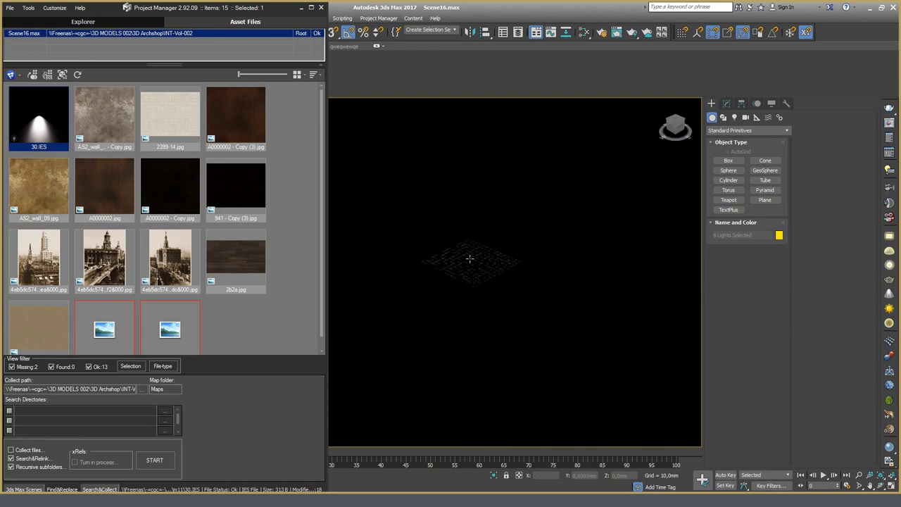
{"action": "key", "text": "z"}
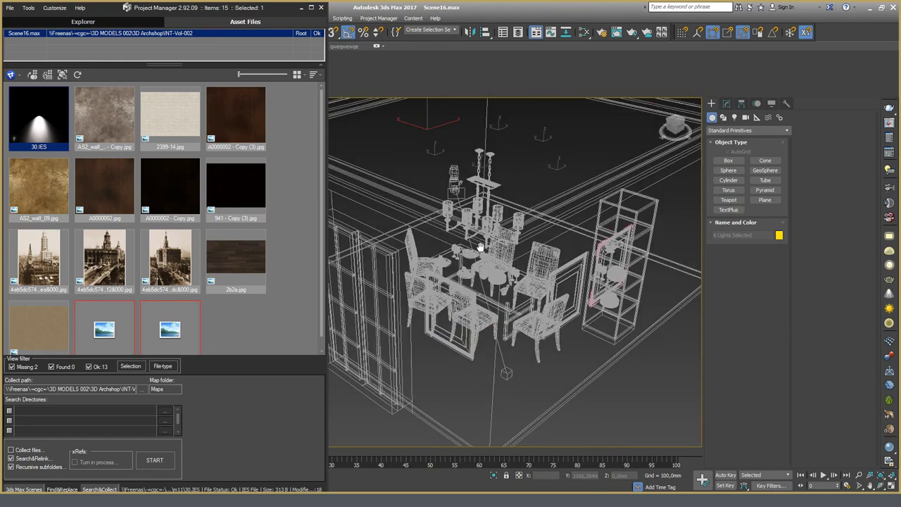
{"action": "key", "text": "ctrl+alt+z"}
{"action": "key", "text": "ctrl+d"}
{"action": "left_click", "coordinate": [757, 104]}
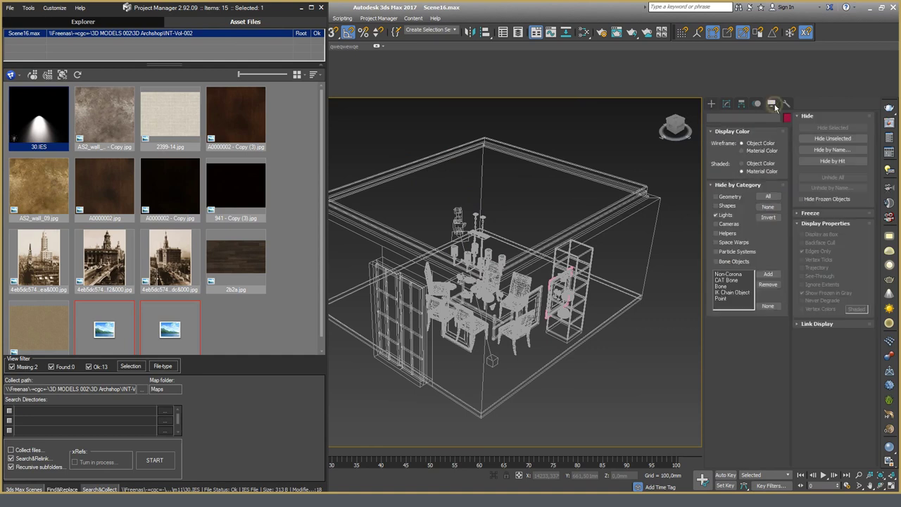
{"action": "left_click", "coordinate": [720, 214]}
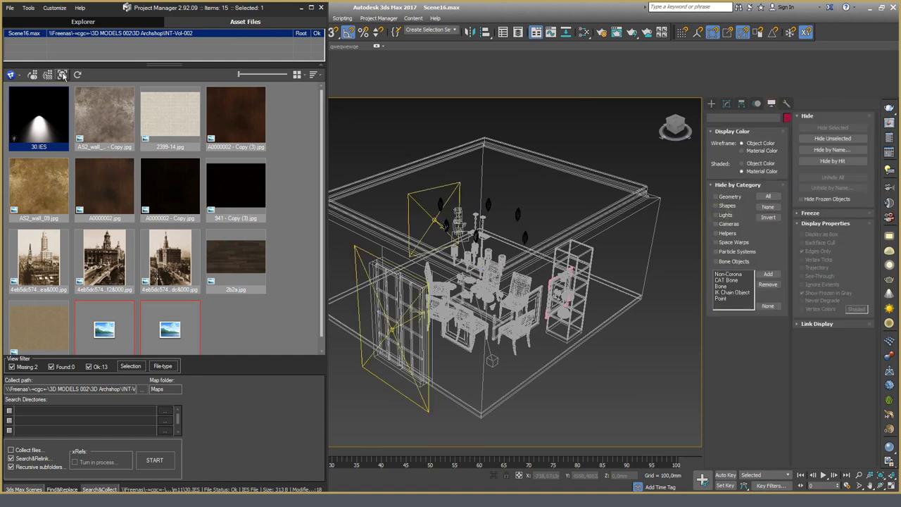
{"action": "left_click", "coordinate": [62, 74]}
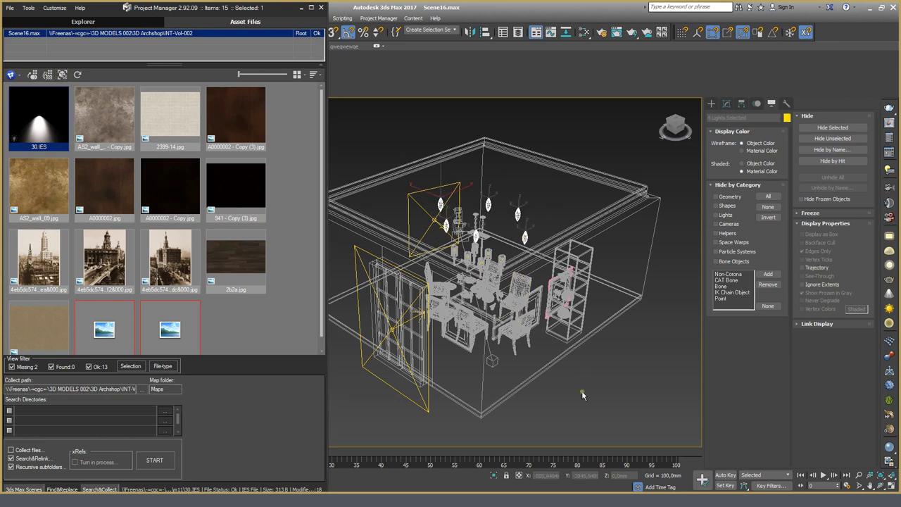
{"action": "left_click", "coordinate": [30, 141]}
Select the scene objects using A0000002.jpg, 2b2a.jpg, then A0000002 - Copy (3).jpg, and orbit to inspect.
{"action": "left_click", "coordinate": [105, 192]}
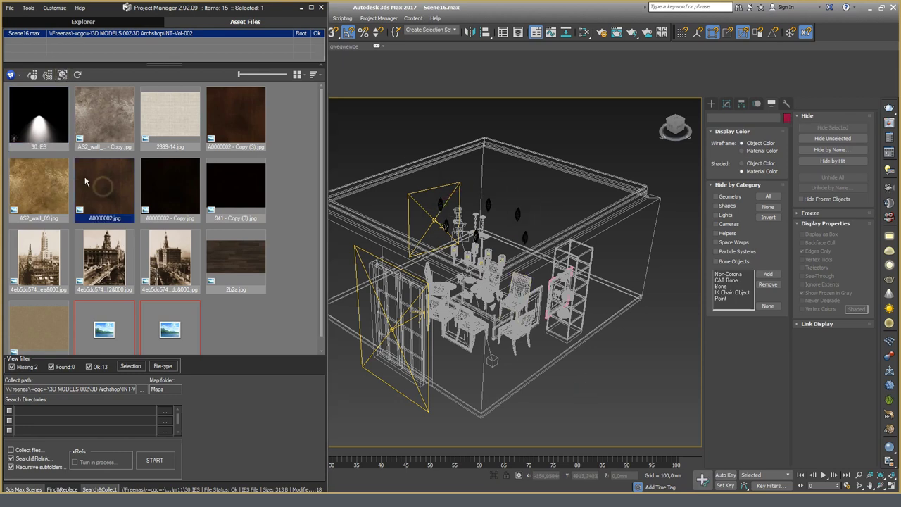
{"action": "left_click", "coordinate": [62, 74]}
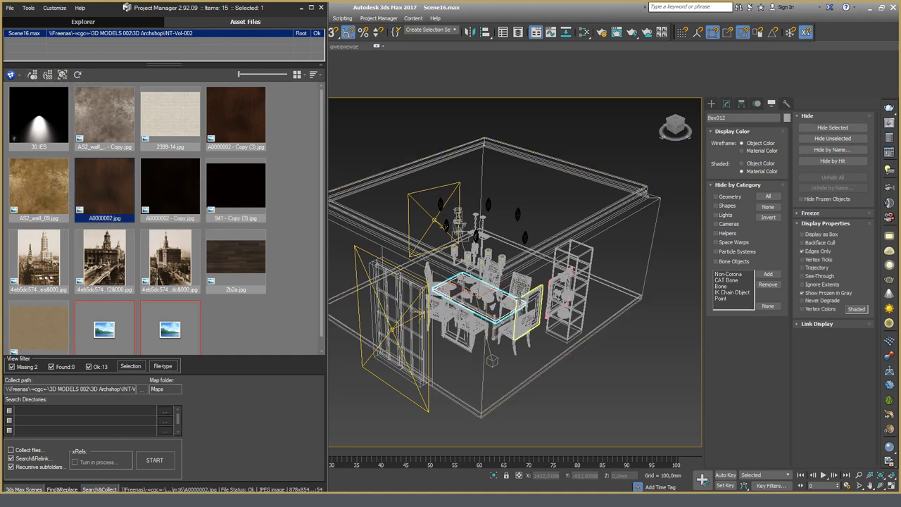
{"action": "left_click", "coordinate": [251, 259]}
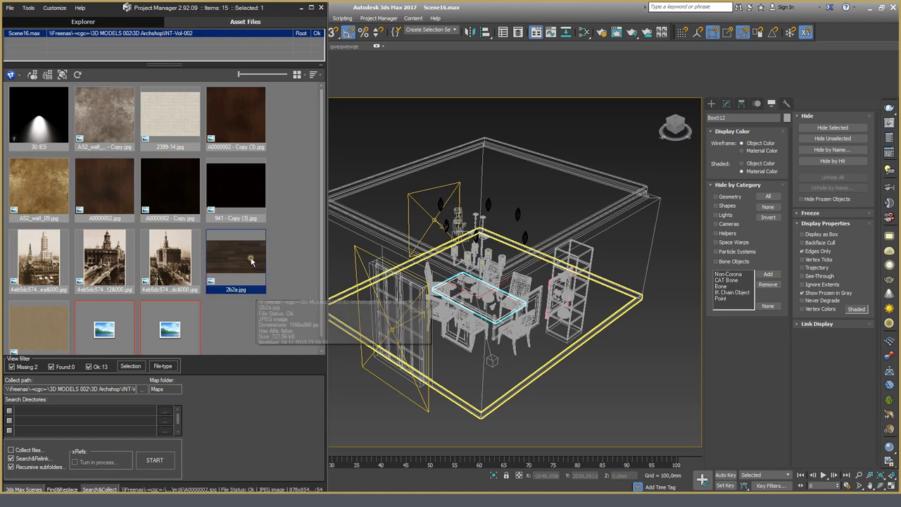
{"action": "left_click", "coordinate": [62, 75]}
{"action": "left_click", "coordinate": [250, 125]}
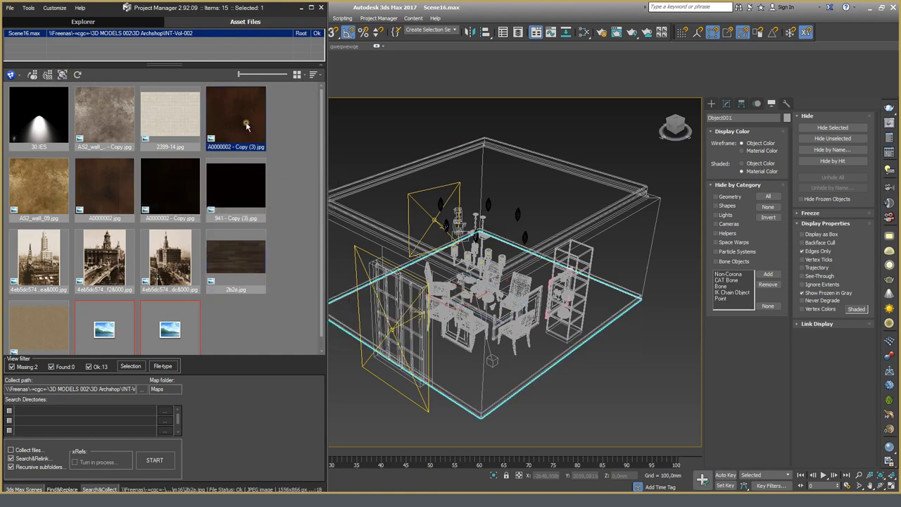
{"action": "left_click", "coordinate": [62, 75]}
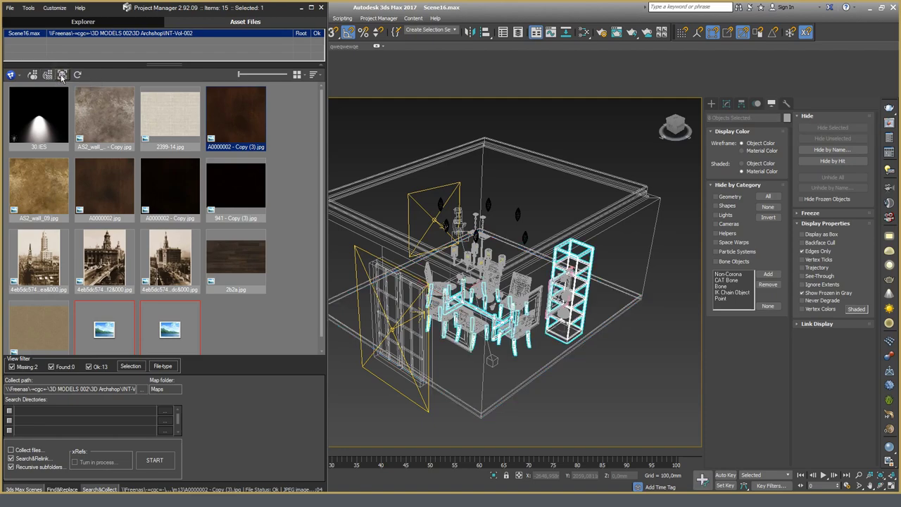
{"action": "left_click_drag", "start_coordinate": [514, 281], "coordinate": [444, 281]}
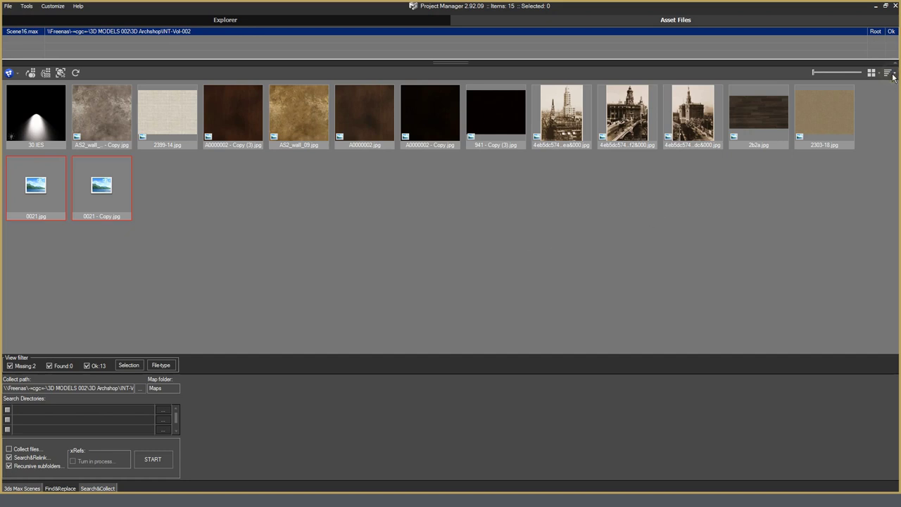
Restore Project Manager, switch the assets from Thumbnails&Details to Details view, and widen the window.
{"action": "left_click", "coordinate": [886, 5]}
{"action": "left_click", "coordinate": [314, 75]}
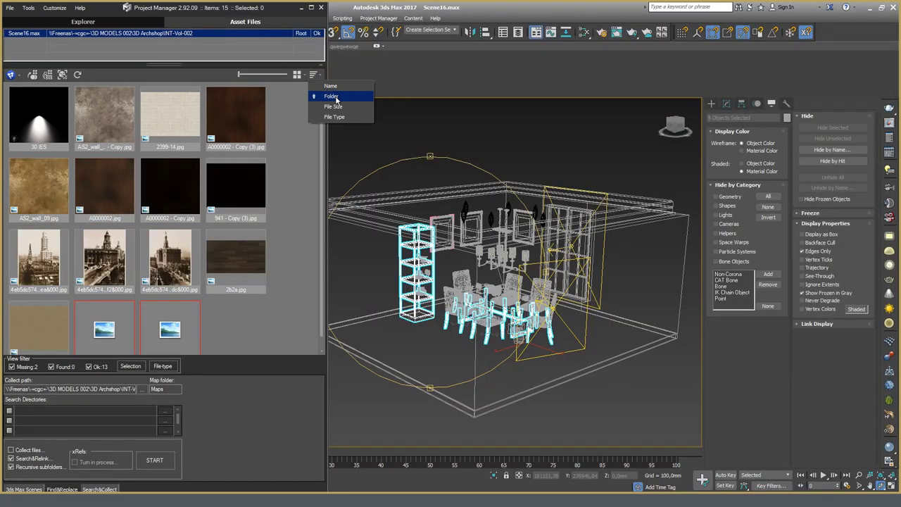
{"action": "left_click", "coordinate": [344, 117]}
{"action": "left_click", "coordinate": [298, 74]}
{"action": "left_click", "coordinate": [325, 103]}
{"action": "left_click", "coordinate": [306, 76]}
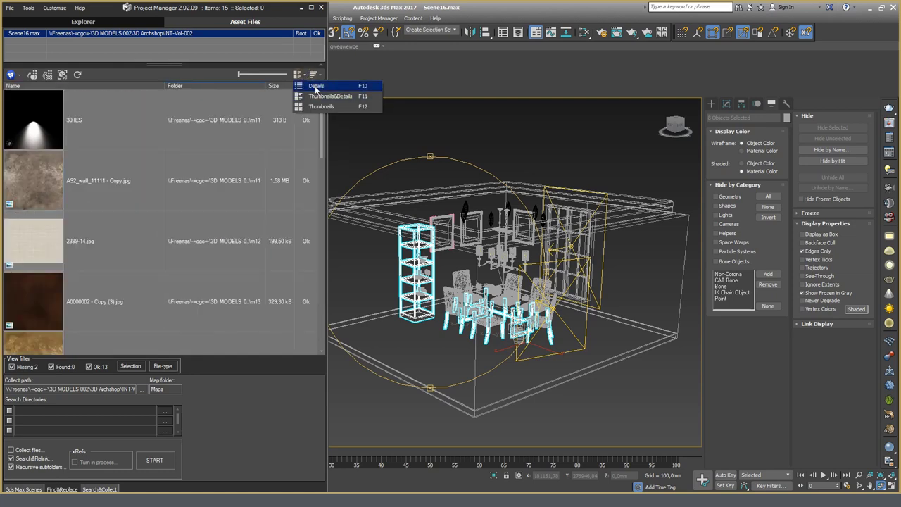
{"action": "left_click", "coordinate": [316, 86]}
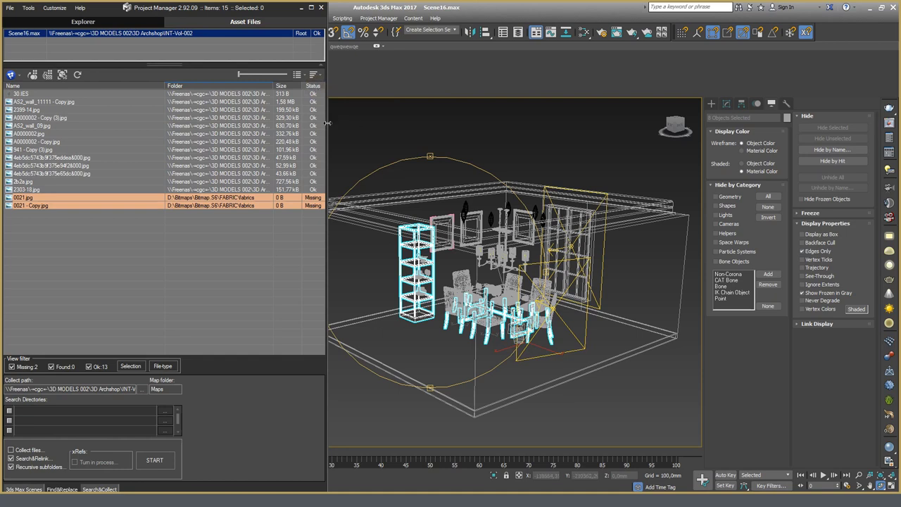
{"action": "left_click_drag", "start_coordinate": [381, 123], "coordinate": [513, 123]}
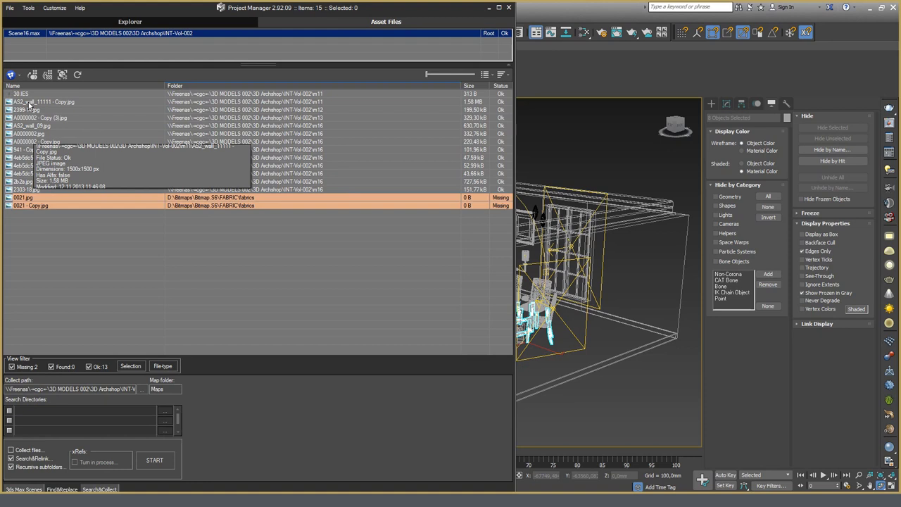
Inspect the AS2_wall_11111 - Copy.jpg context menu, return to a full-window thumbnail grid, and select AS2_wall_09.jpg.
{"action": "left_click", "coordinate": [29, 104]}
{"action": "right_click", "coordinate": [30, 105]}
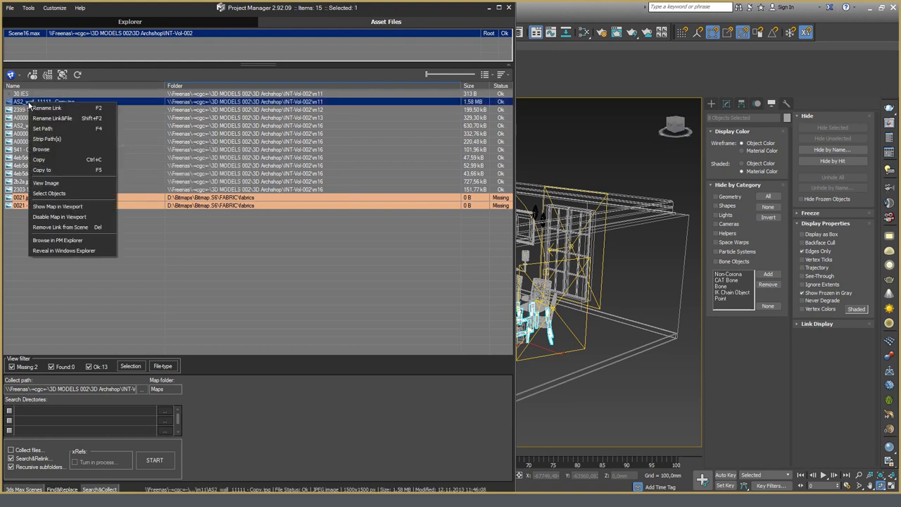
{"action": "left_click", "coordinate": [60, 239]}
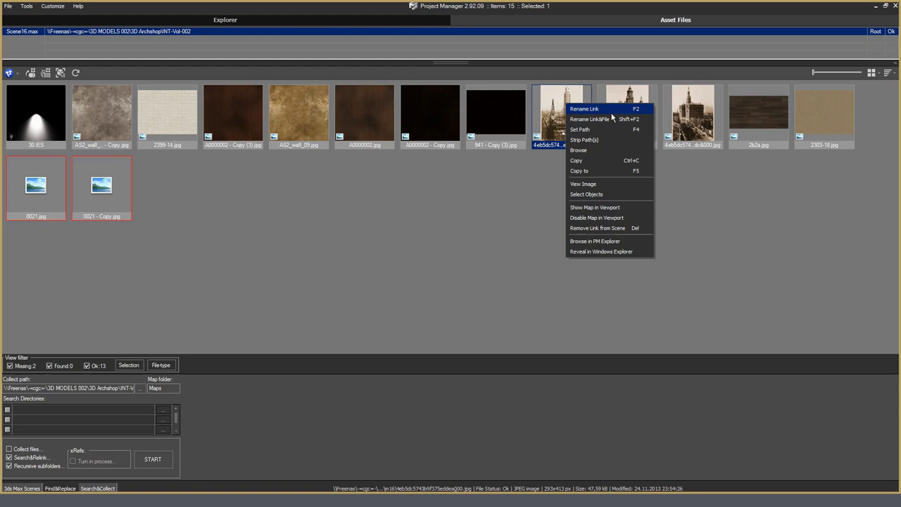
{"action": "left_click", "coordinate": [459, 190]}
{"action": "left_click", "coordinate": [459, 190]}
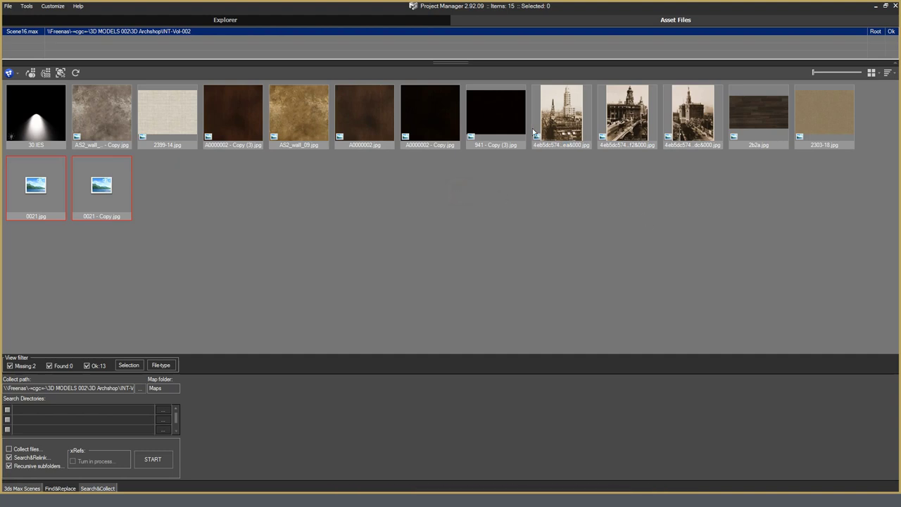
{"action": "left_click", "coordinate": [291, 138]}
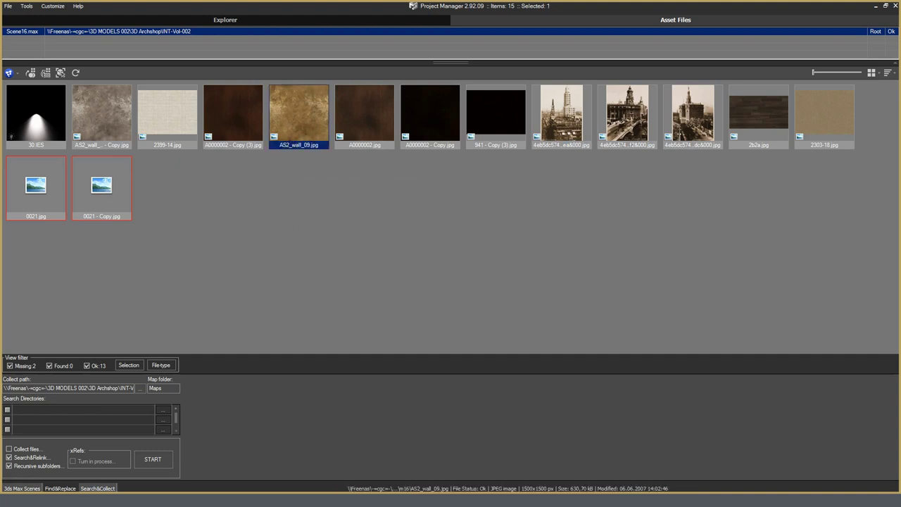
Reveal AS2_wall_09.jpg in Windows Explorer and show the m16 folder as large icons.
{"action": "right_click", "coordinate": [304, 108]}
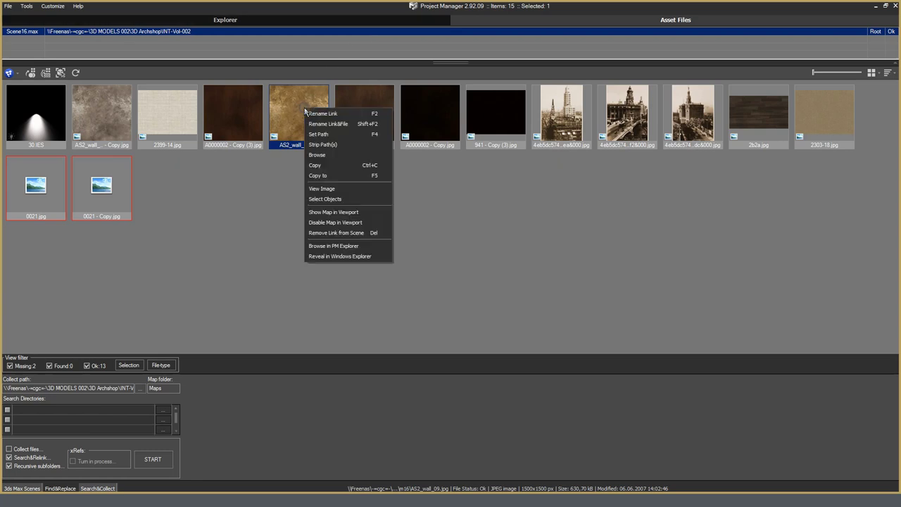
{"action": "left_click", "coordinate": [338, 256]}
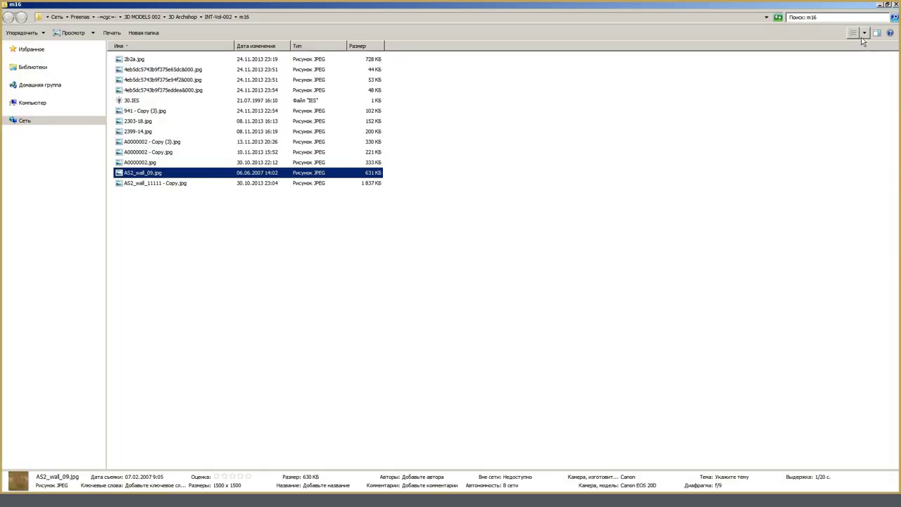
{"action": "left_click", "coordinate": [864, 33]}
{"action": "left_click", "coordinate": [849, 48]}
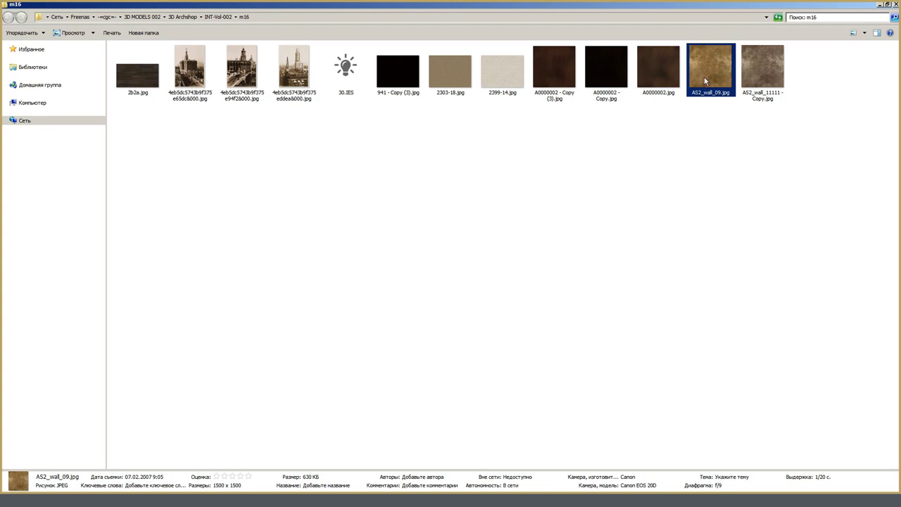
Duplicate AS2_wall_09.jpg as AS2_wall_09 - копия.jpg and bring up the copy's actions menu.
{"action": "right_click_drag", "start_coordinate": [706, 81], "coordinate": [654, 233]}
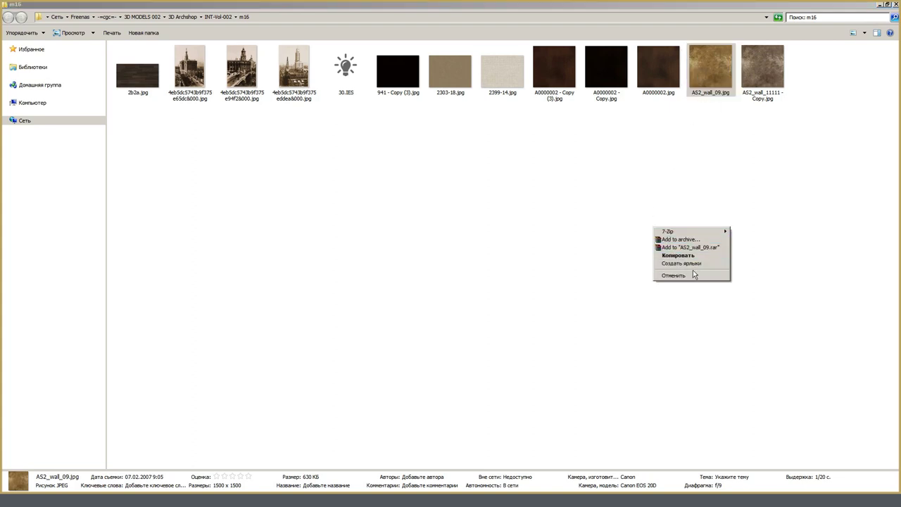
{"action": "left_click", "coordinate": [689, 255]}
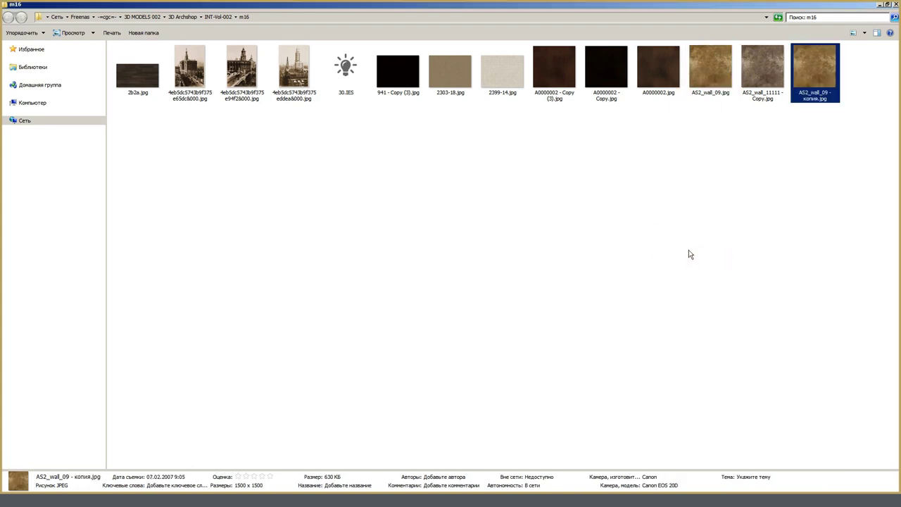
{"action": "right_click", "coordinate": [811, 64]}
Apply Color Balance +68, -50, +69 to the copied wall texture in Photoshop and save it.
{"action": "mouse_move", "coordinate": [800, 173]}
{"action": "left_click", "coordinate": [683, 169]}
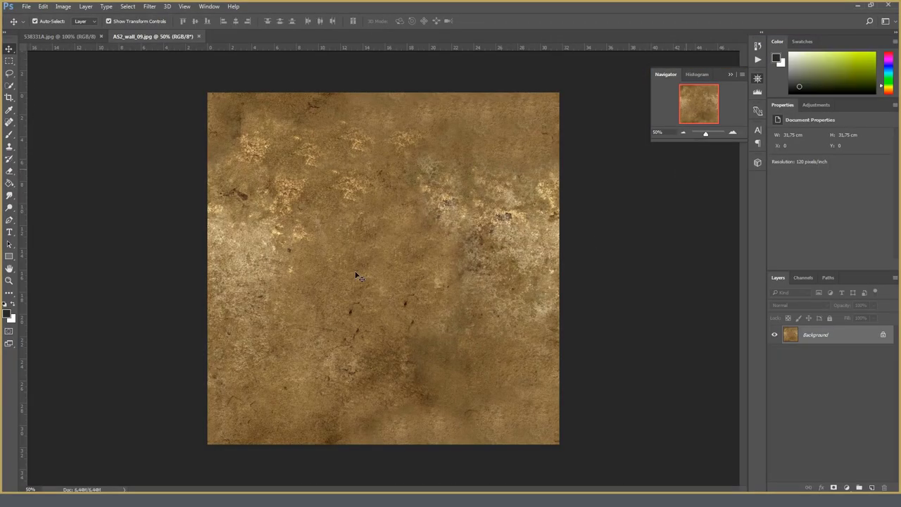
{"action": "left_click", "coordinate": [62, 6]}
{"action": "mouse_move", "coordinate": [74, 29]}
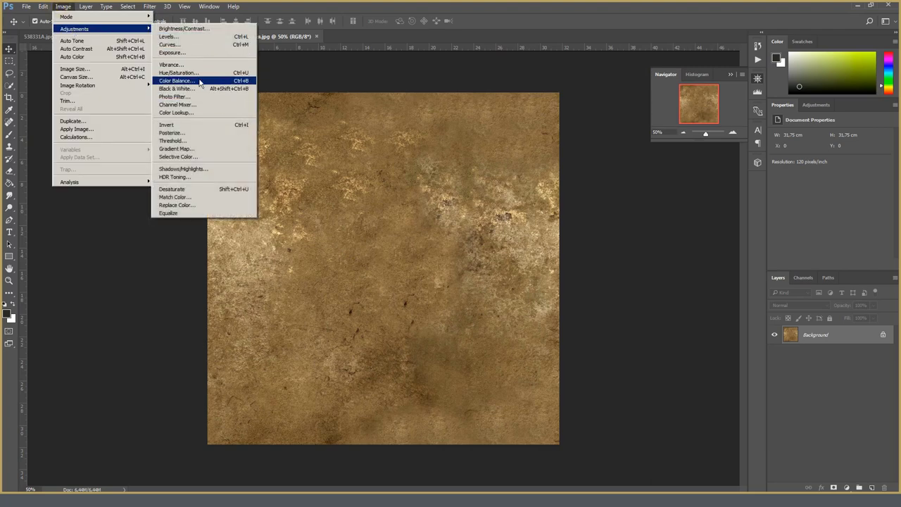
{"action": "left_click", "coordinate": [199, 81]}
{"action": "left_click_drag", "start_coordinate": [433, 165], "coordinate": [445, 186]}
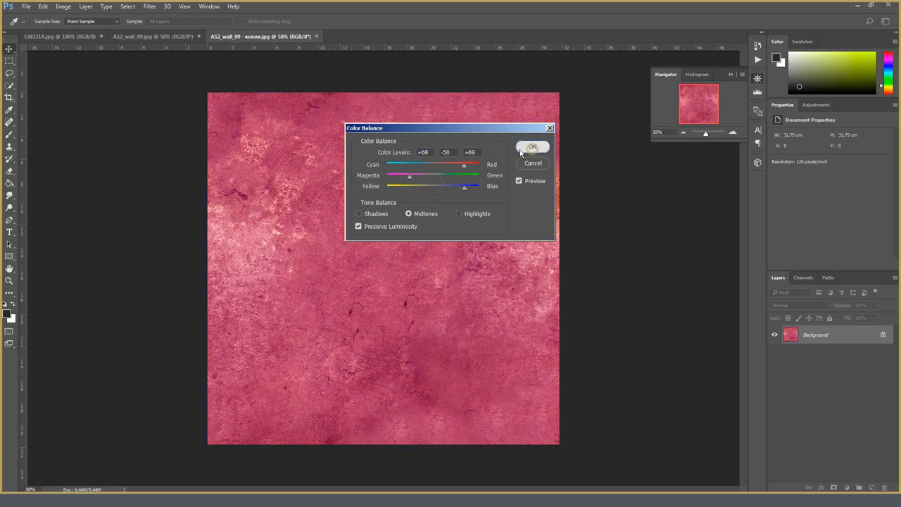
{"action": "left_click", "coordinate": [531, 147]}
{"action": "key", "text": "v"}
{"action": "key", "text": "ctrl+s"}
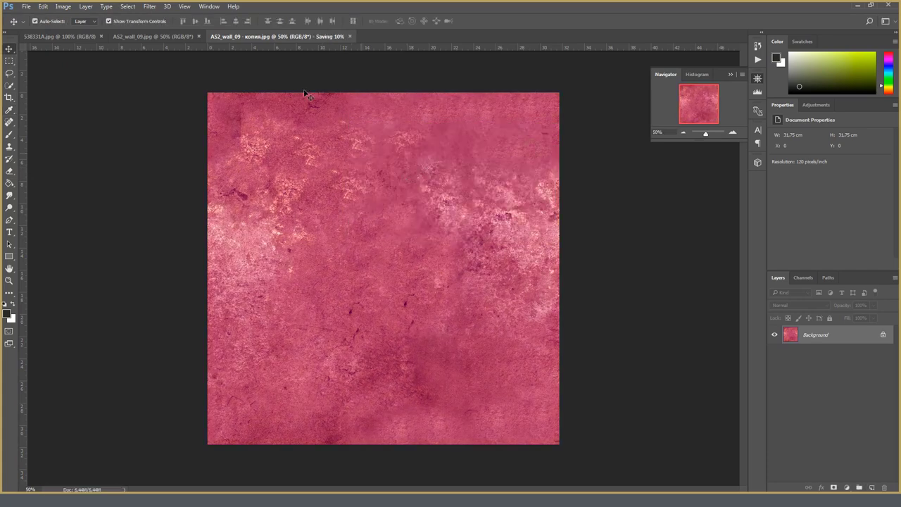
Close Photoshop, rename the pink copy to AS2_wall_09_01.jpg, and return to Project Manager.
{"action": "left_click", "coordinate": [893, 6]}
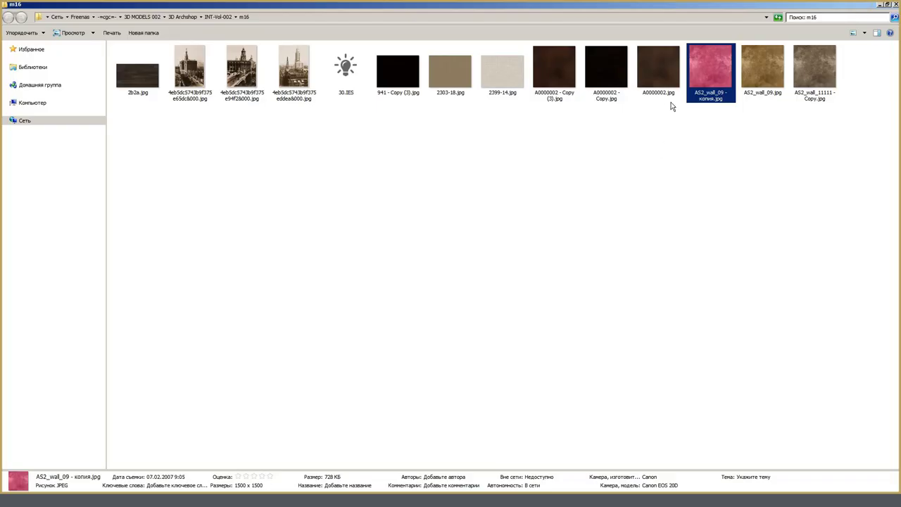
{"action": "left_click", "coordinate": [707, 99]}
{"action": "left_click_drag", "start_coordinate": [725, 92], "coordinate": [716, 102]}
{"action": "type", "text": "_01"}
{"action": "key", "text": "Return"}
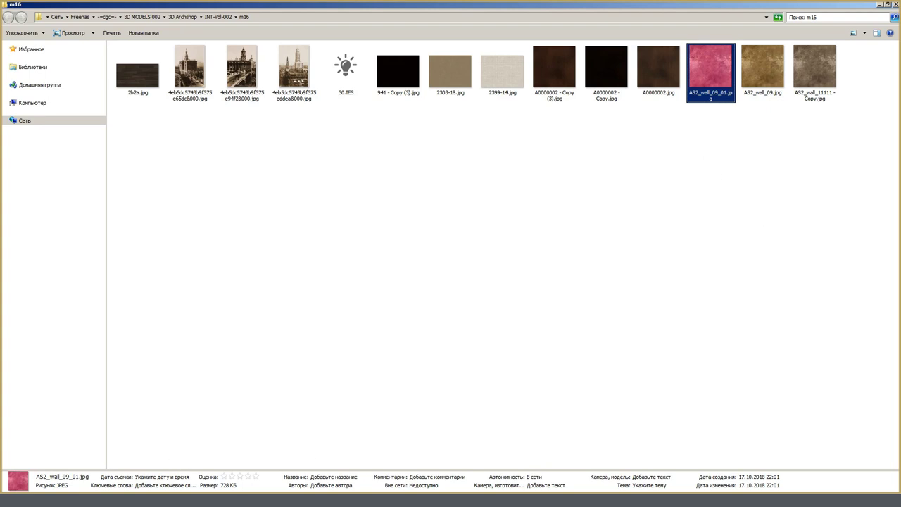
{"action": "key", "text": "alt+Tab"}
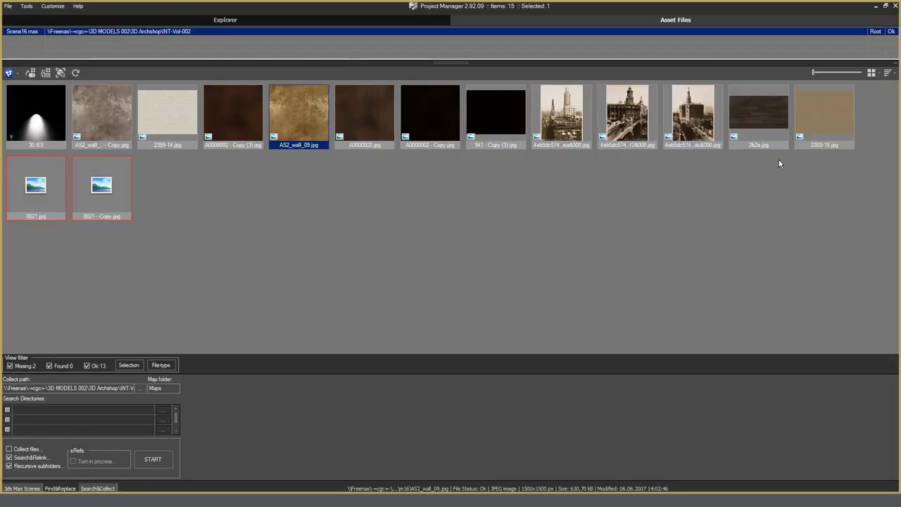
Rename the AS2_wall_09.jpg link so it points to the pink AS2_wall_09_01.jpg.
{"action": "mouse_move", "coordinate": [299, 146]}
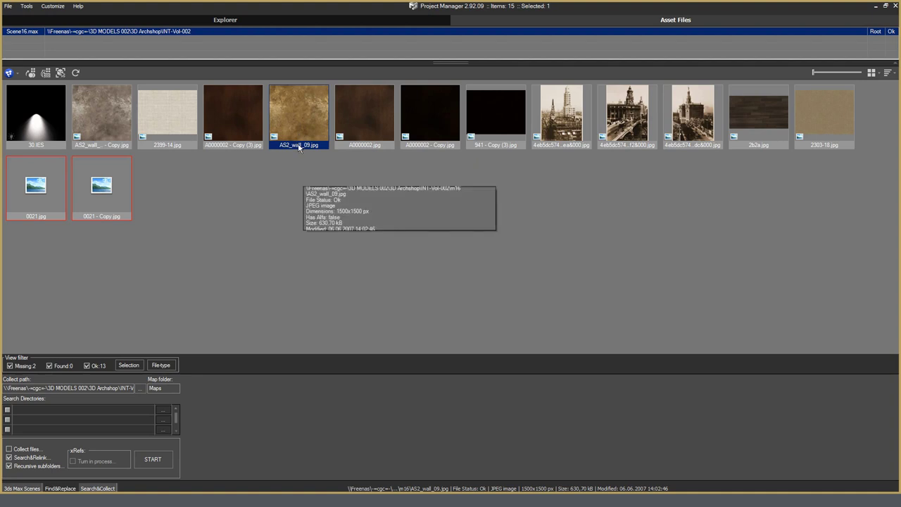
{"action": "right_click", "coordinate": [298, 145]}
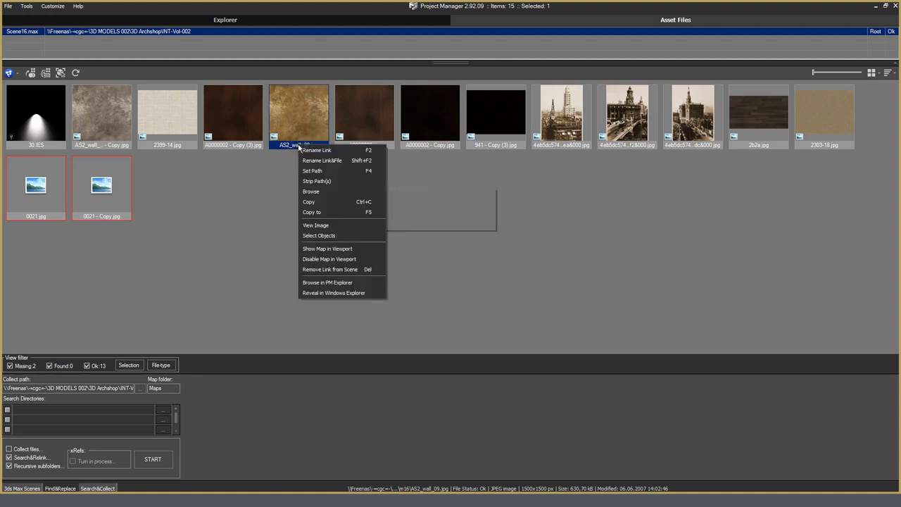
{"action": "left_click", "coordinate": [307, 149]}
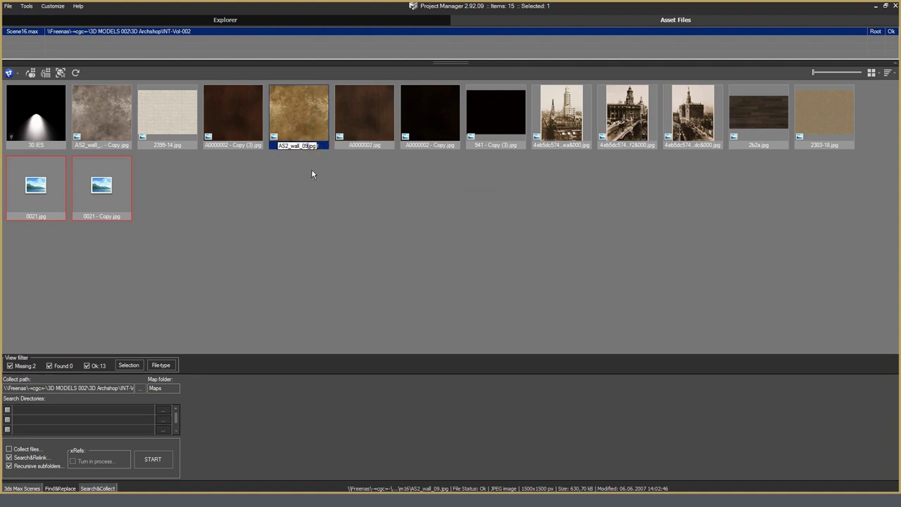
{"action": "key", "text": "BackSpace"}
{"action": "key", "text": "BackSpace"}
{"action": "key", "text": "BackSpace"}
{"action": "key", "text": "BackSpace"}
{"action": "key", "text": "BackSpace"}
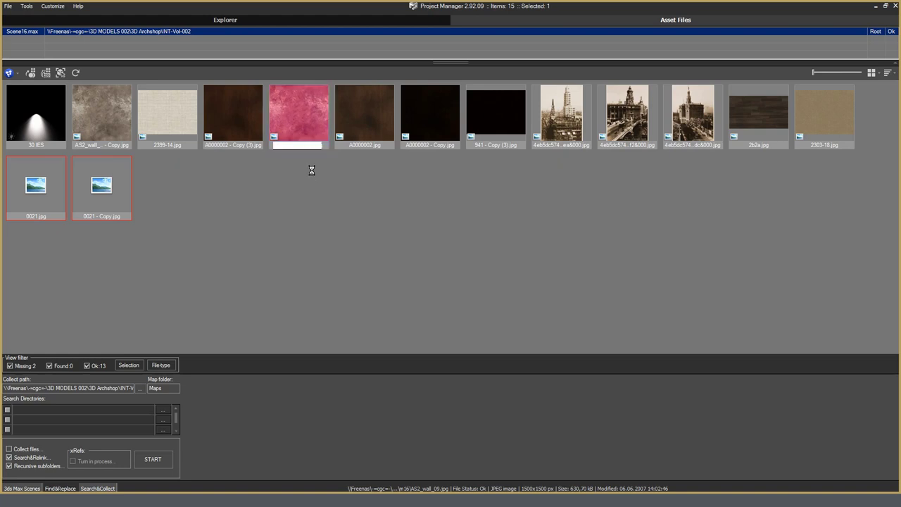
{"action": "key", "text": "Return"}
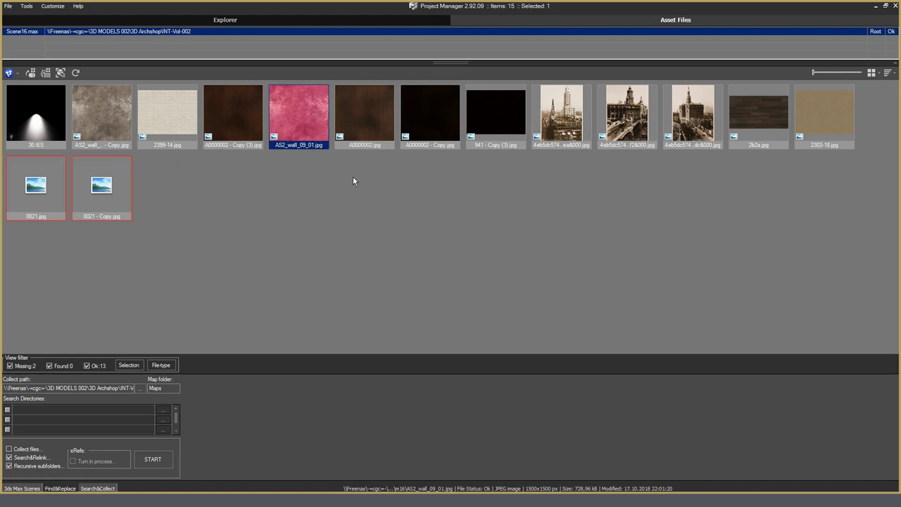
Rename the link back to the original AS2_wall_09.jpg and clear the selection.
{"action": "right_click", "coordinate": [312, 146]}
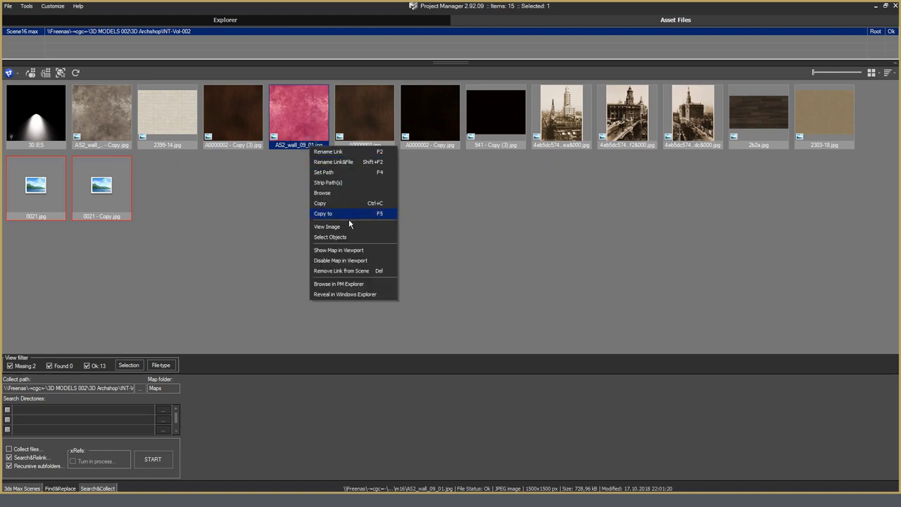
{"action": "left_click", "coordinate": [344, 153]}
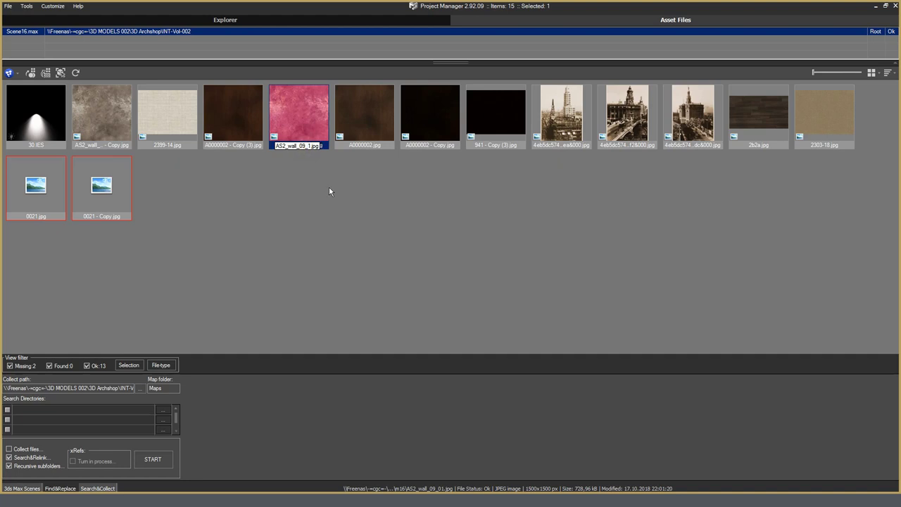
{"action": "key", "text": "BackSpace"}
{"action": "key", "text": "BackSpace"}
{"action": "key", "text": "BackSpace"}
{"action": "key", "text": "Return"}
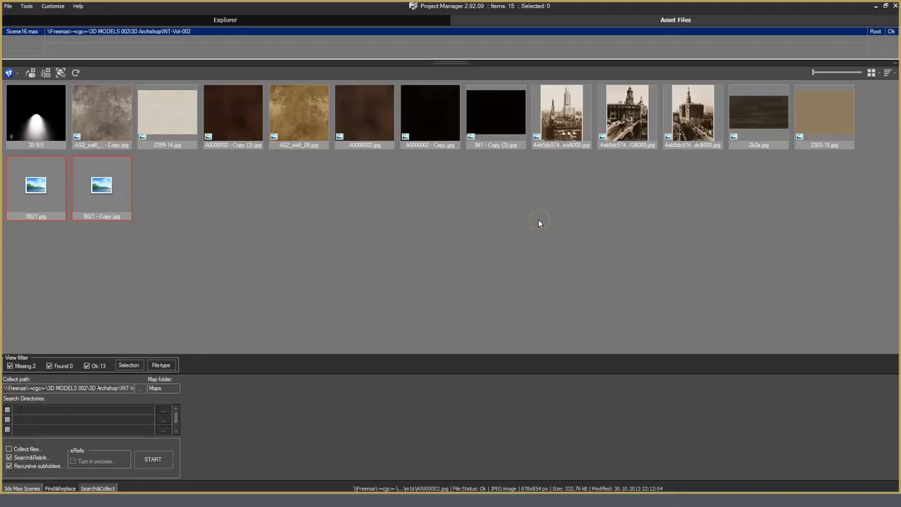
{"action": "left_click", "coordinate": [531, 220]}
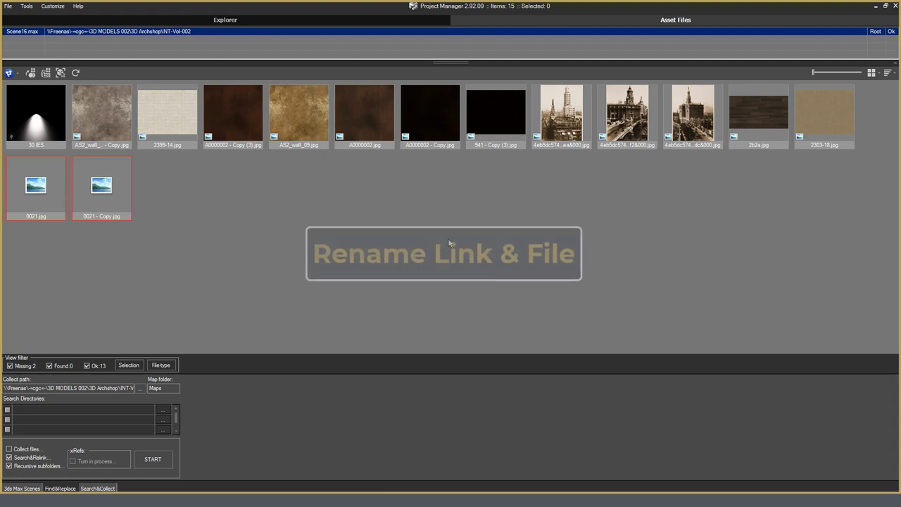
Use Rename Link&File to rename A0000002 - Copy.jpg to Scene-16-Tex-001.jpg.
{"action": "right_click", "coordinate": [444, 144]}
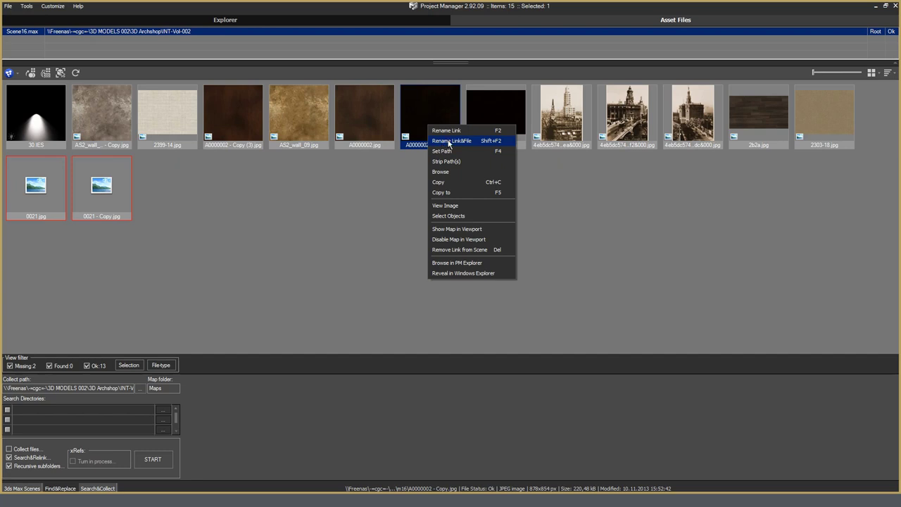
{"action": "left_click", "coordinate": [450, 141]}
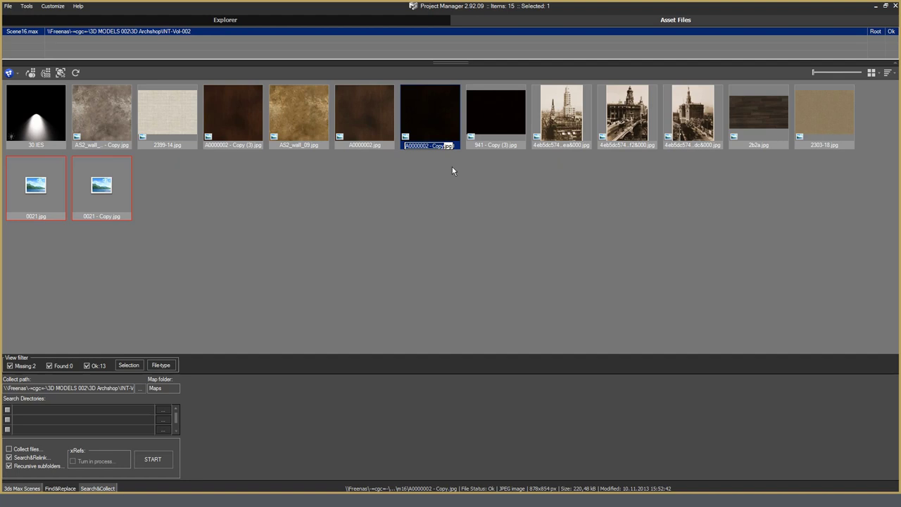
{"action": "type", "text": "Scene"}
{"action": "type", "text": "_"}
{"action": "type", "text": "16"}
{"action": "type", "text": "-Tex"}
{"action": "type", "text": "-001"}
{"action": "key", "text": "Return"}
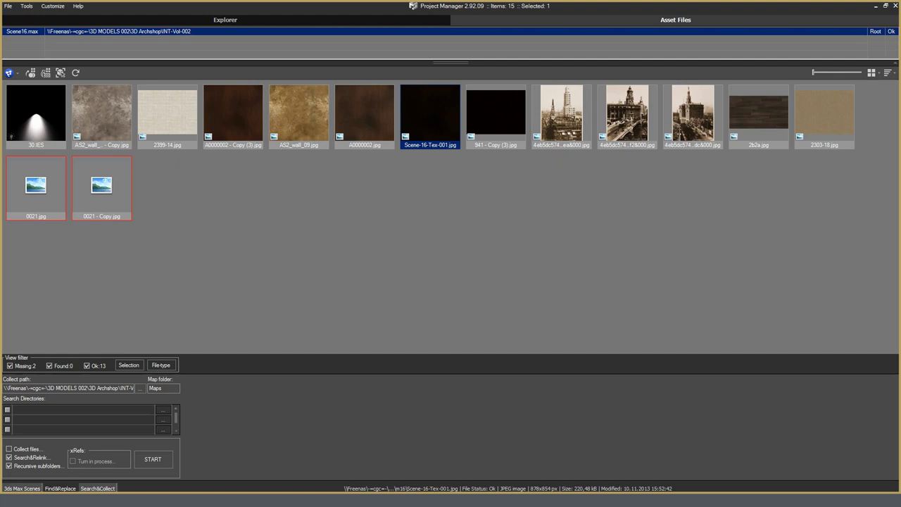
{"action": "left_click", "coordinate": [50, 486]}
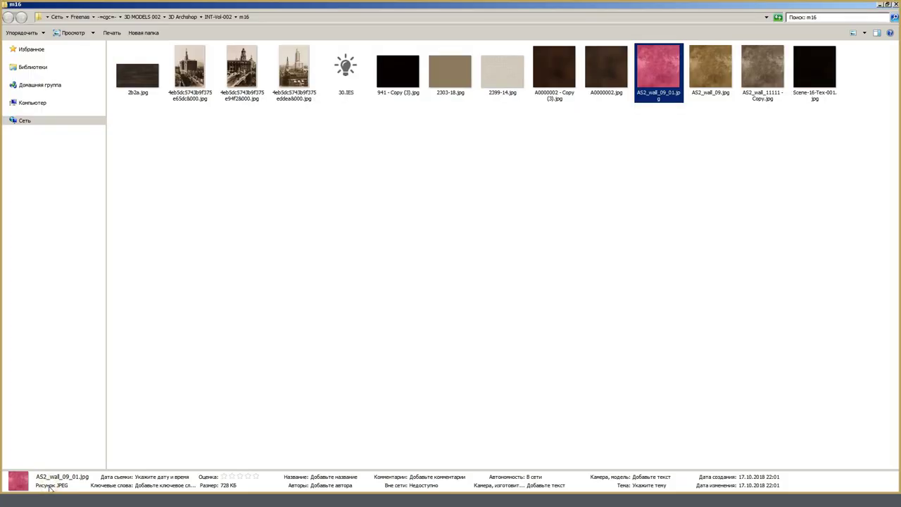
{"action": "left_click", "coordinate": [824, 92]}
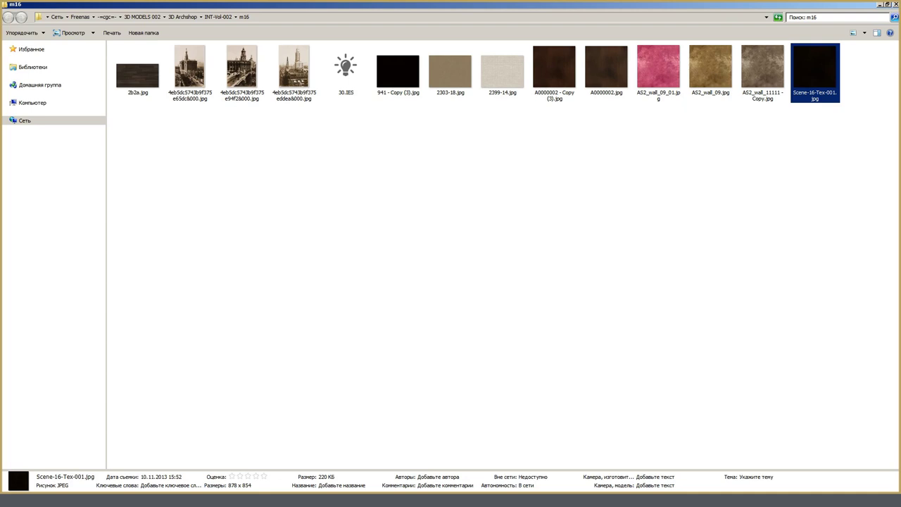
{"action": "key", "text": "alt+Tab"}
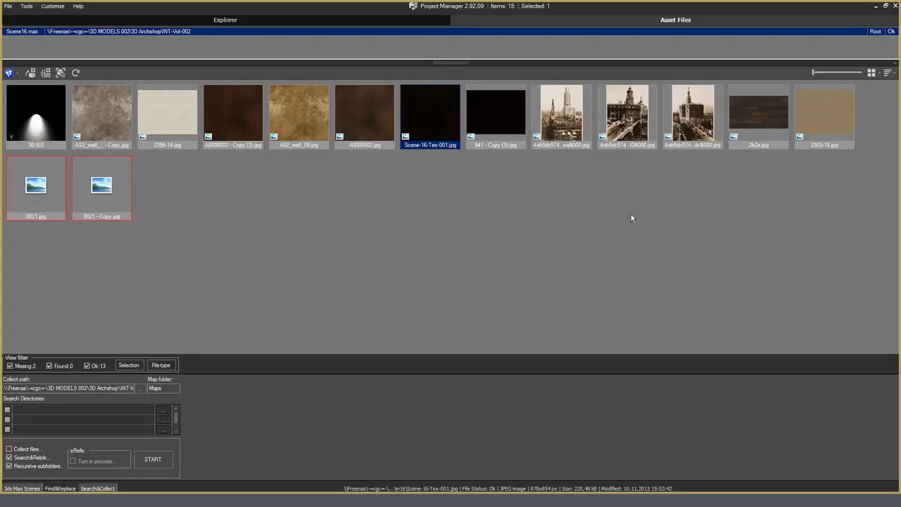
Rename the first sepia city photo to Scene-16-Art-work-001.jpg and copy the name.
{"action": "right_click", "coordinate": [560, 119]}
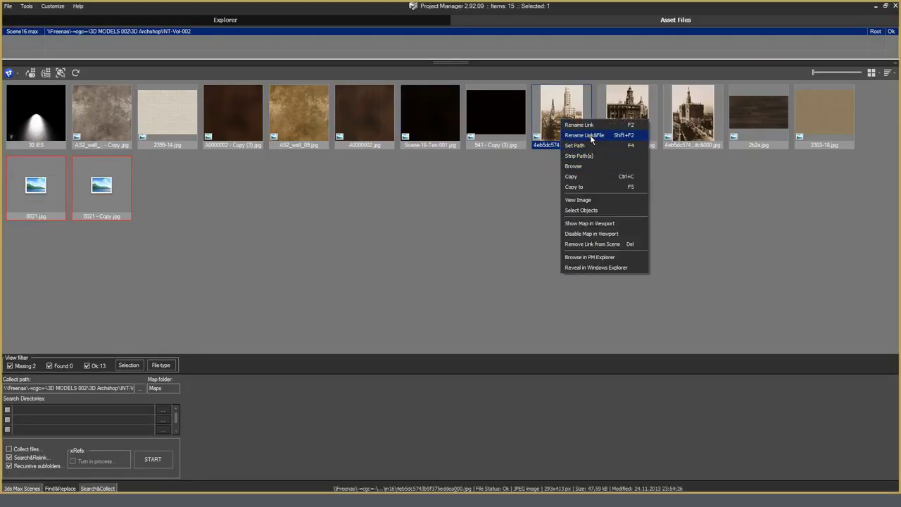
{"action": "left_click", "coordinate": [588, 135]}
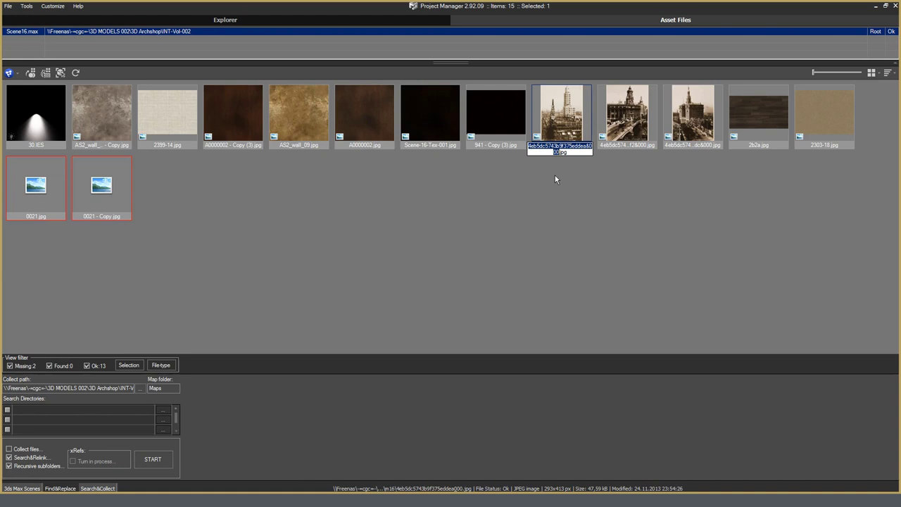
{"action": "type", "text": "Art-work-001"}
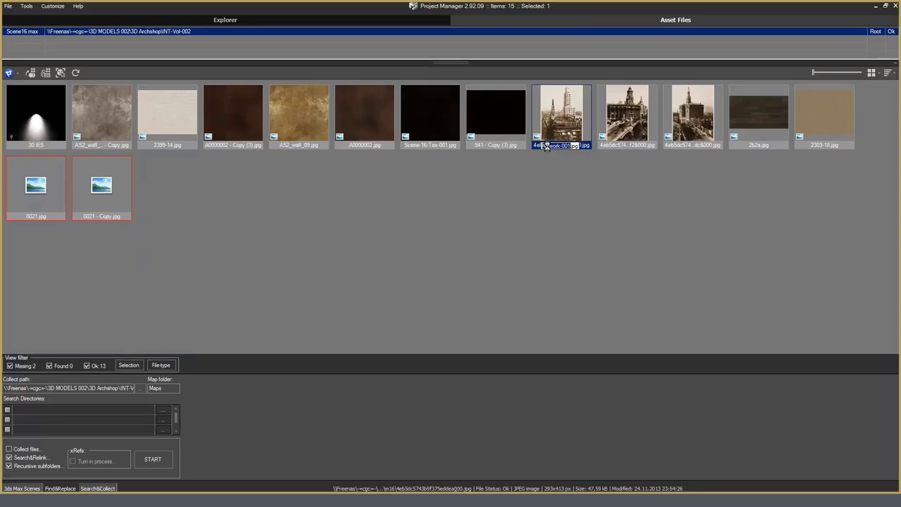
{"action": "left_click", "coordinate": [552, 146]}
{"action": "type", "text": "16-"}
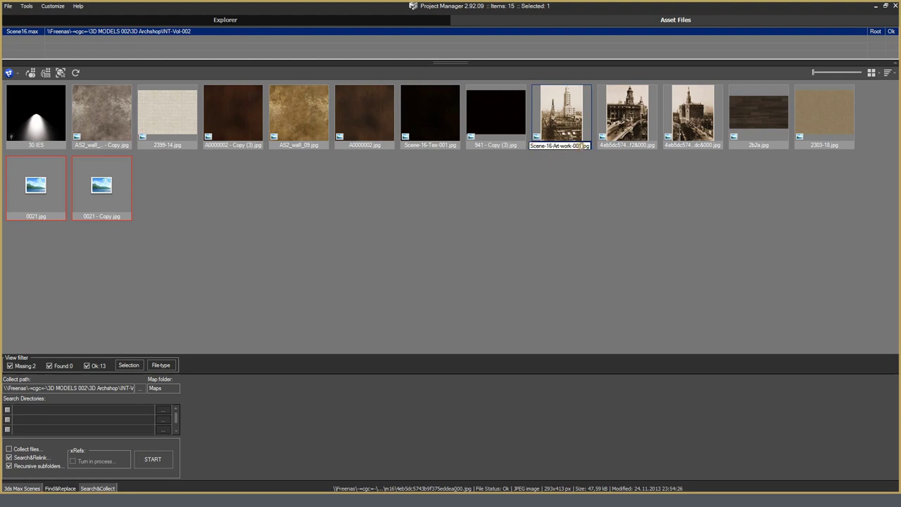
{"action": "key", "text": "ctrl+a"}
{"action": "key", "text": "ctrl+c"}
Rename the second sepia city photo to Scene-16-Art-work-002.jpg.
{"action": "left_click", "coordinate": [619, 138]}
{"action": "left_click", "coordinate": [626, 146]}
{"action": "key", "text": "ctrl+v"}
{"action": "key", "text": "BackSpace"}
{"action": "type", "text": "2"}
{"action": "left_click", "coordinate": [705, 137]}
Rename the third sepia city photo to Scene-16-Art-work-003.jpg.
{"action": "left_click", "coordinate": [712, 146]}
{"action": "key", "text": "ctrl+v"}
{"action": "key", "text": "BackSpace"}
{"action": "type", "text": "3"}
{"action": "key", "text": "Return"}
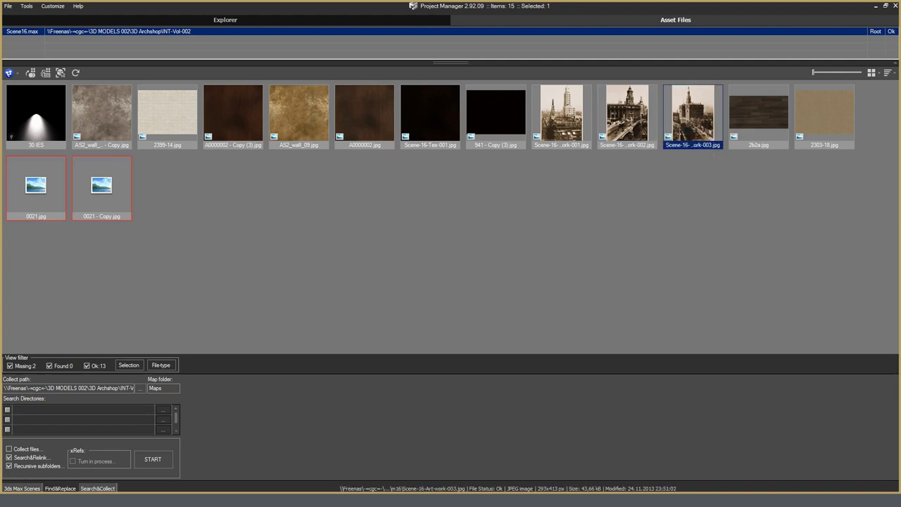
Check the renamed Scene-16-Art-work files in the m16 folder in Windows Explorer.
{"action": "right_click", "coordinate": [19, 421]}
{"action": "left_click", "coordinate": [74, 485]}
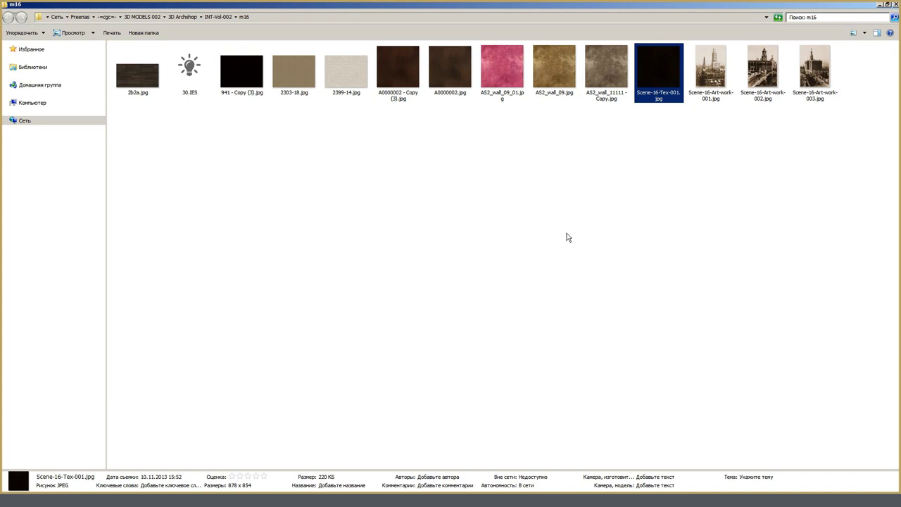
{"action": "left_click", "coordinate": [780, 176]}
{"action": "key", "text": "Right"}
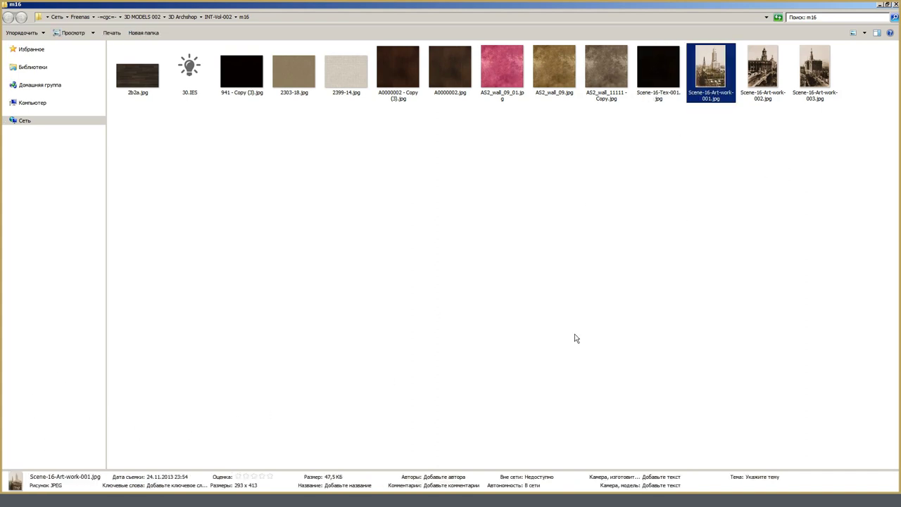
Close the m16 folder and strip the stored path from missing 0021 - Copy.jpg.
{"action": "key", "text": "alt+F4"}
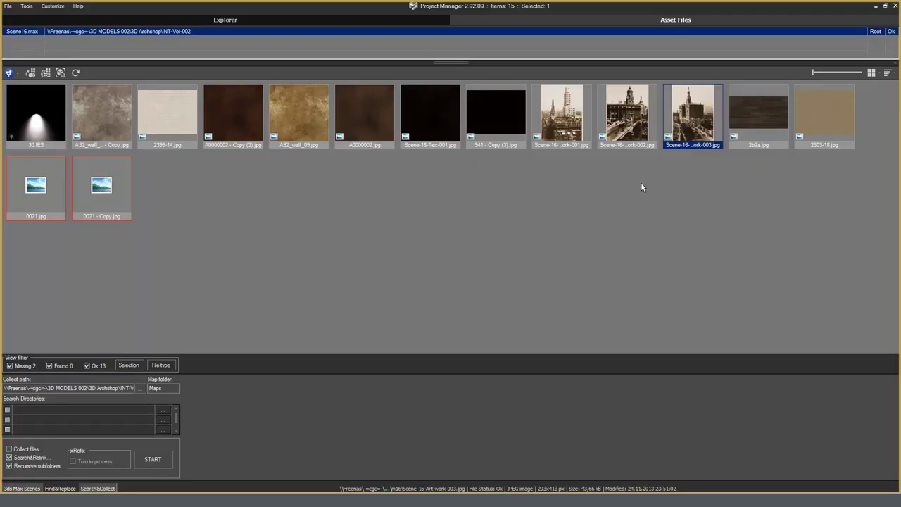
{"action": "right_click", "coordinate": [622, 132]}
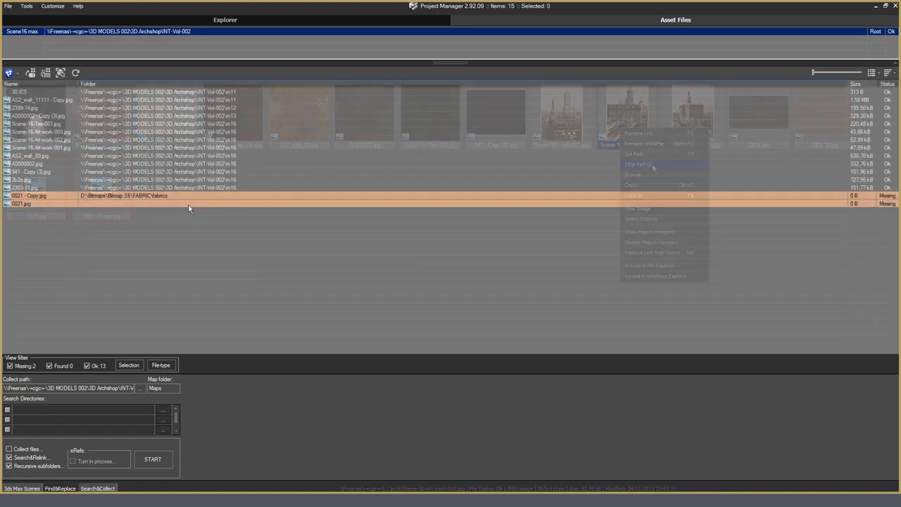
{"action": "left_click", "coordinate": [150, 198]}
{"action": "right_click", "coordinate": [151, 199]}
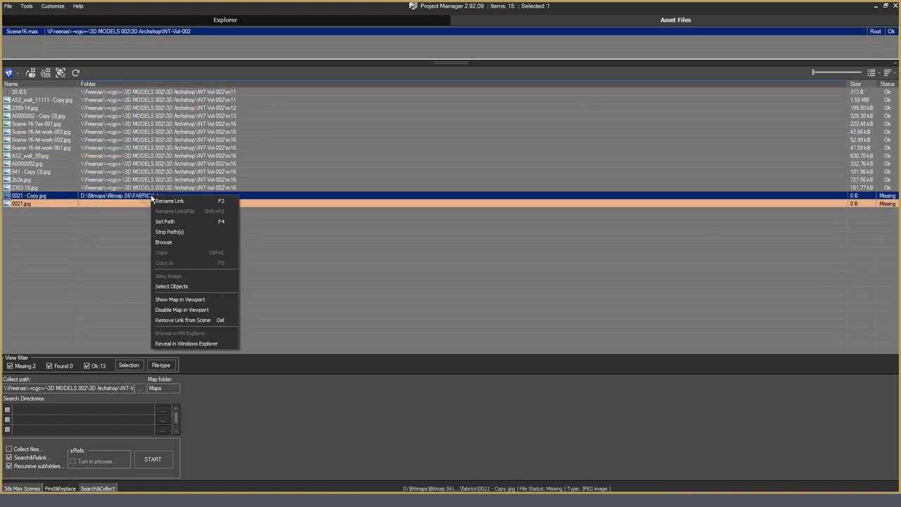
{"action": "left_click", "coordinate": [177, 232]}
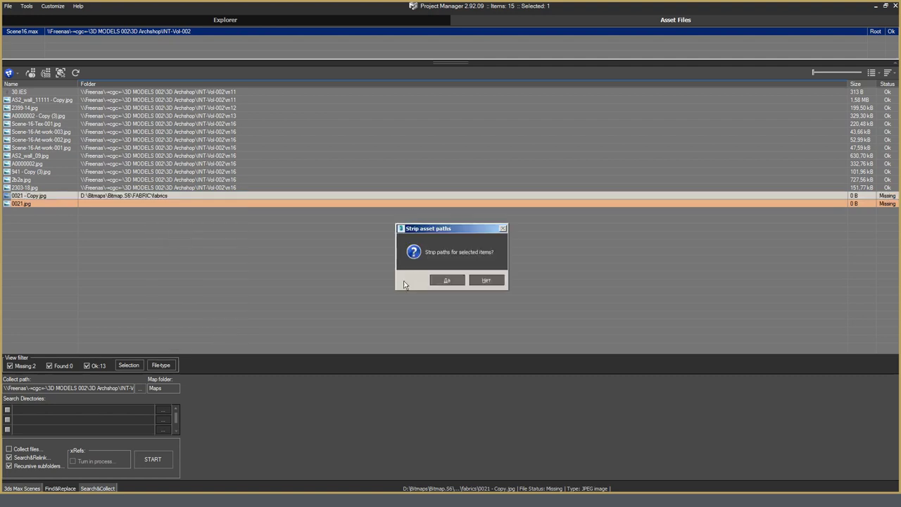
{"action": "left_click", "coordinate": [449, 280]}
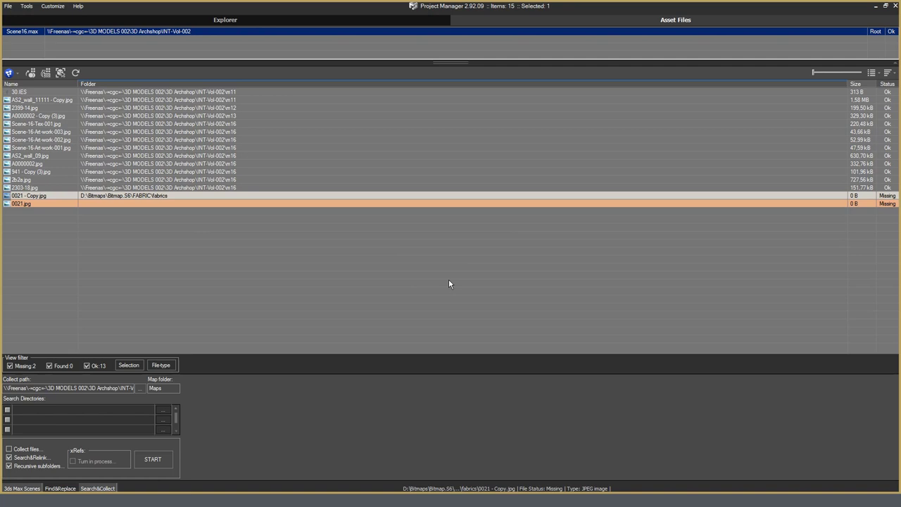
Review the context menus for 2303-18.jpg, 0021.jpg and empty space, then select both missing 0021 rows.
{"action": "left_click", "coordinate": [145, 188]}
{"action": "right_click", "coordinate": [145, 188]}
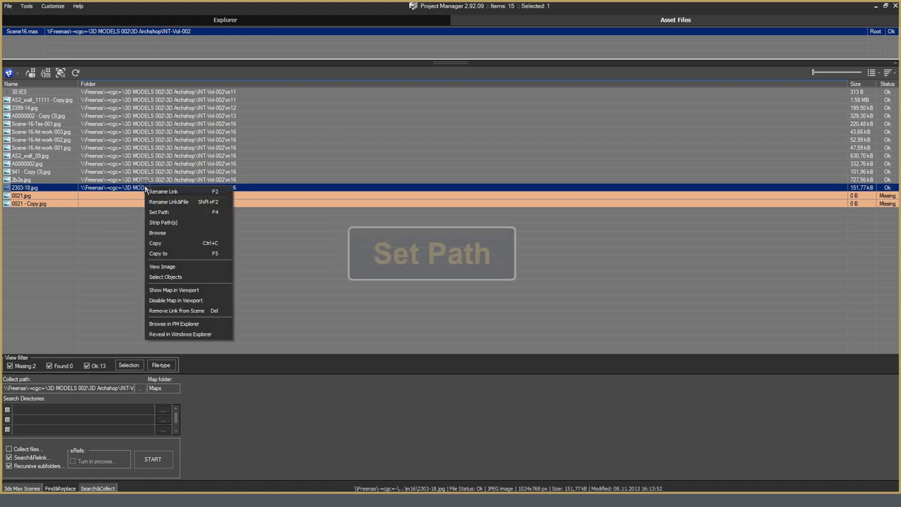
{"action": "left_click", "coordinate": [116, 198]}
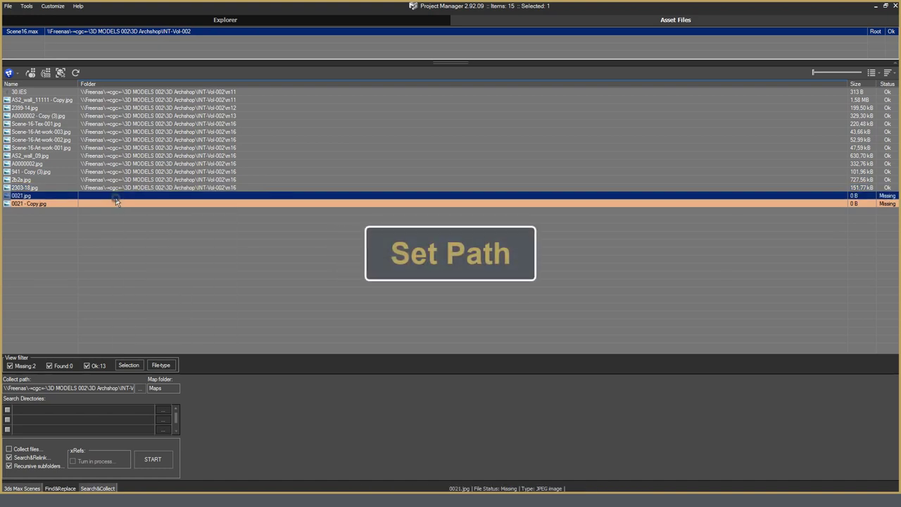
{"action": "right_click", "coordinate": [114, 197]}
{"action": "left_click", "coordinate": [137, 188]}
{"action": "right_click", "coordinate": [139, 192]}
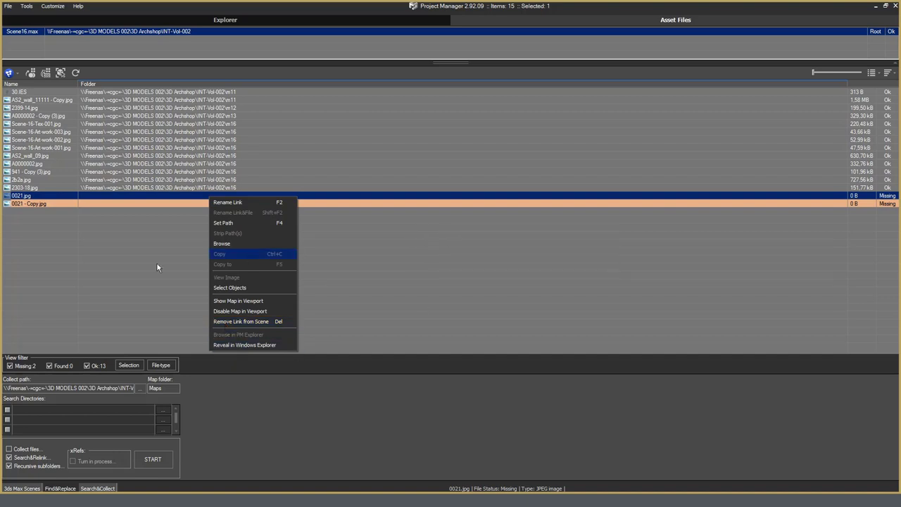
{"action": "left_click", "coordinate": [160, 267]}
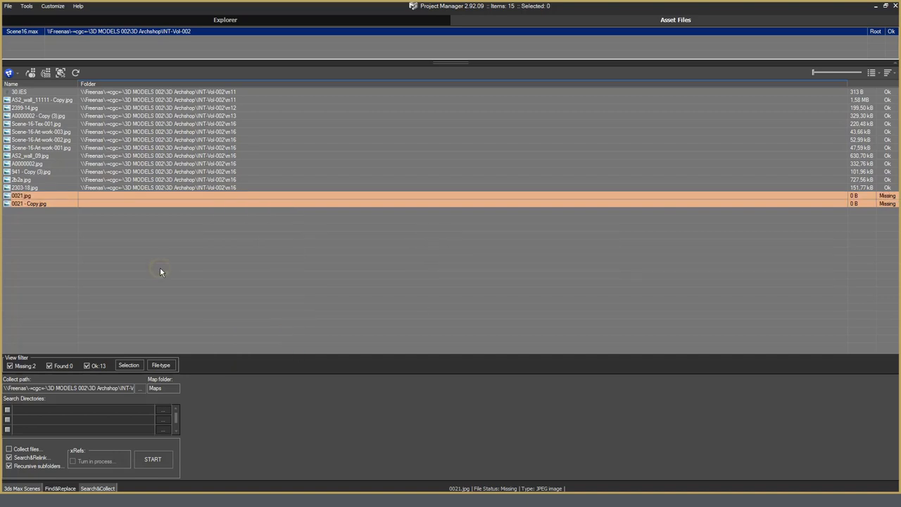
{"action": "right_click", "coordinate": [202, 259]}
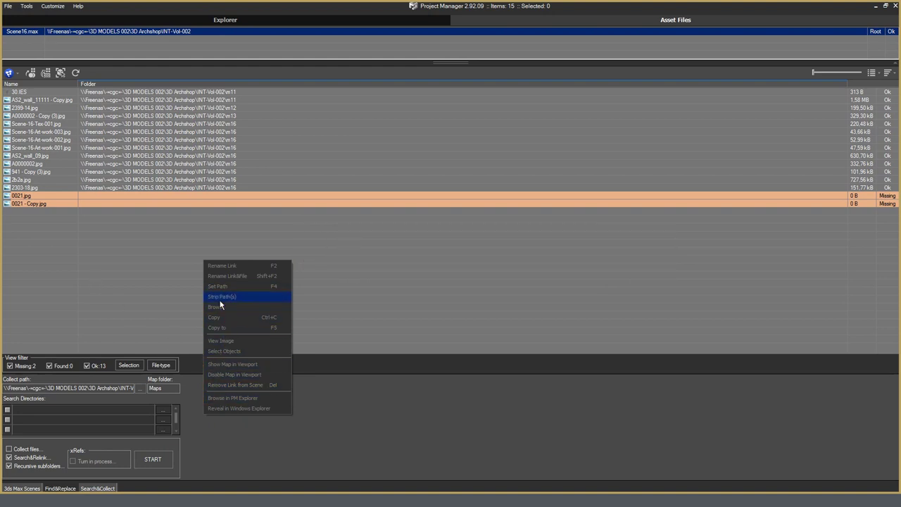
{"action": "left_click", "coordinate": [198, 287]}
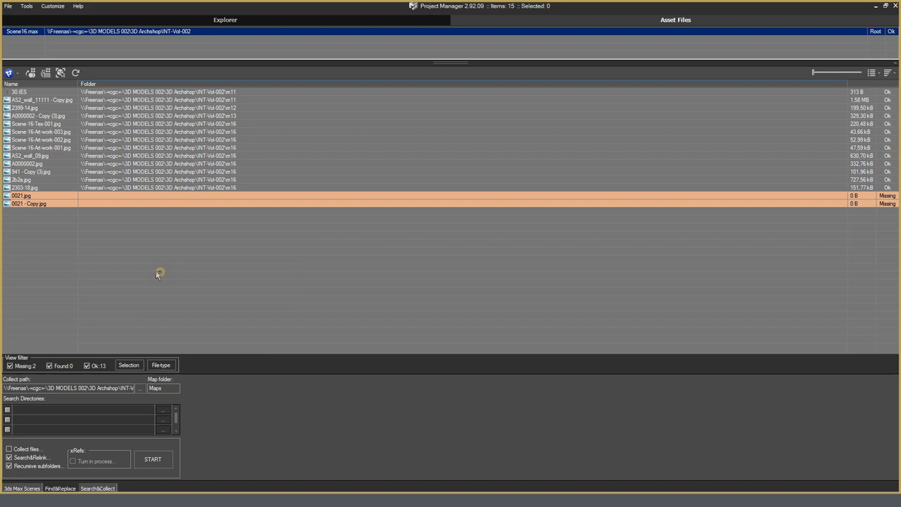
{"action": "left_click", "coordinate": [147, 204]}
{"action": "left_click", "coordinate": [153, 196], "text": "shift"}
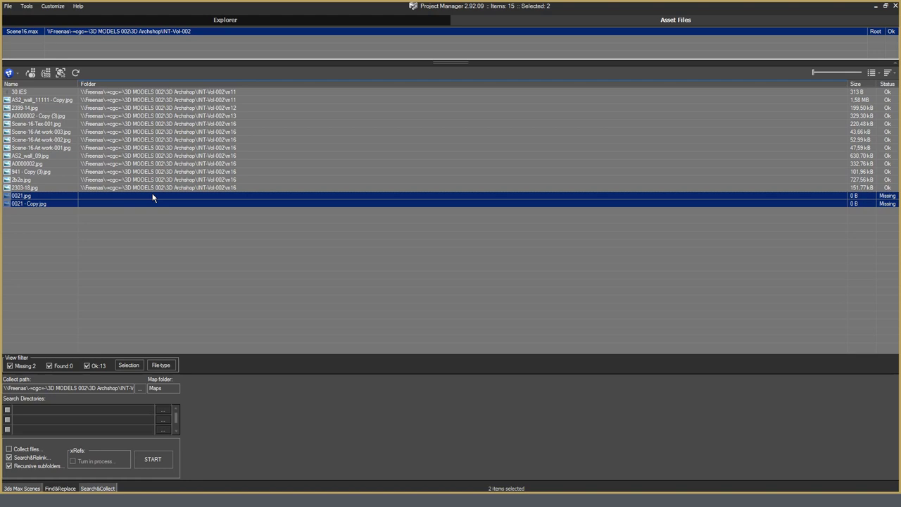
Remove both missing 0021 maps from the scene with Remove Link from Scene and confirm.
{"action": "right_click", "coordinate": [153, 197]}
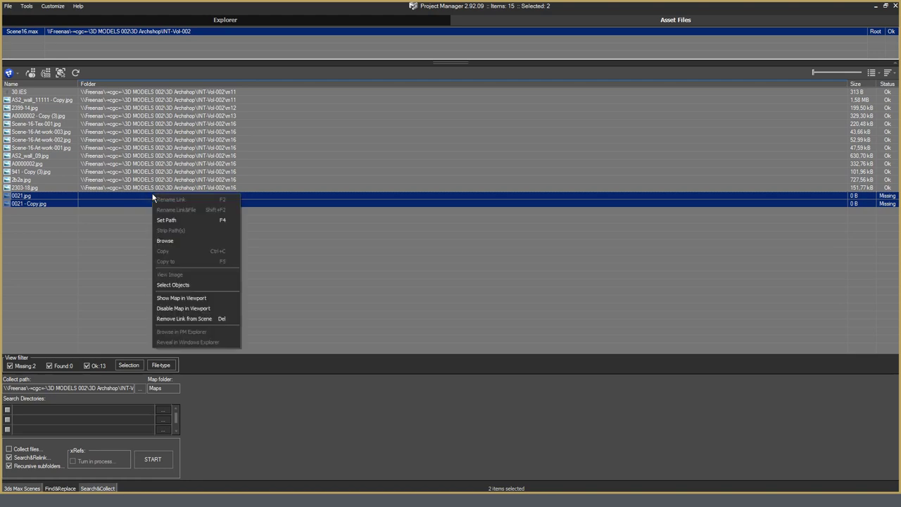
{"action": "left_click", "coordinate": [202, 321]}
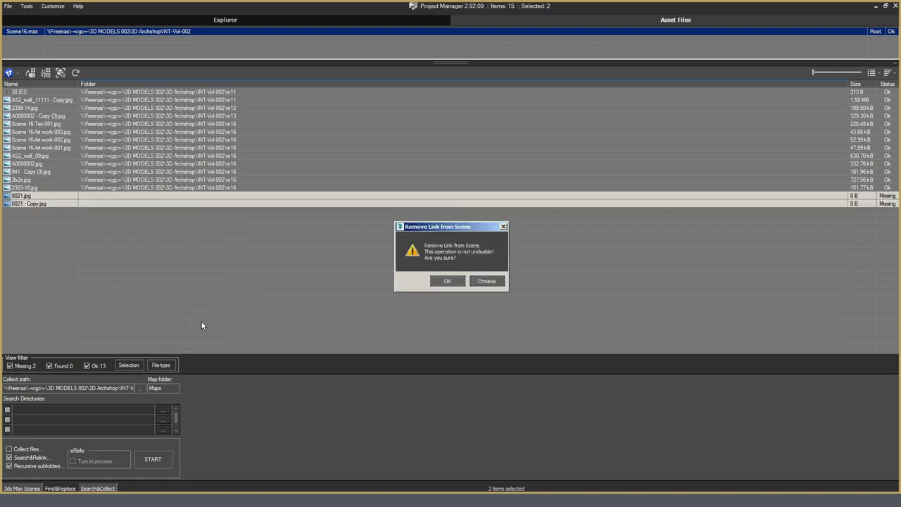
{"action": "left_click", "coordinate": [453, 280]}
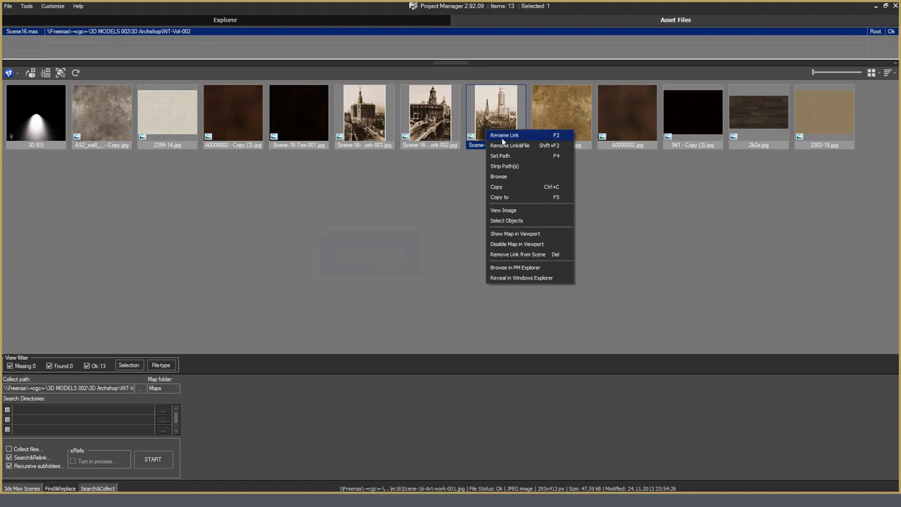
Copy Scene-16-Art-work-001.jpg and browse to the m13 folder in the texture library.
{"action": "left_click", "coordinate": [514, 196]}
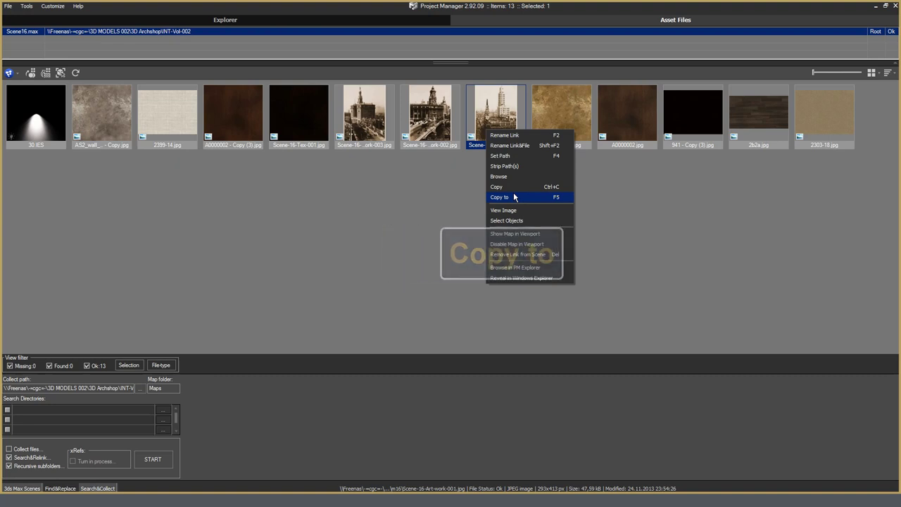
{"action": "left_click", "coordinate": [510, 189]}
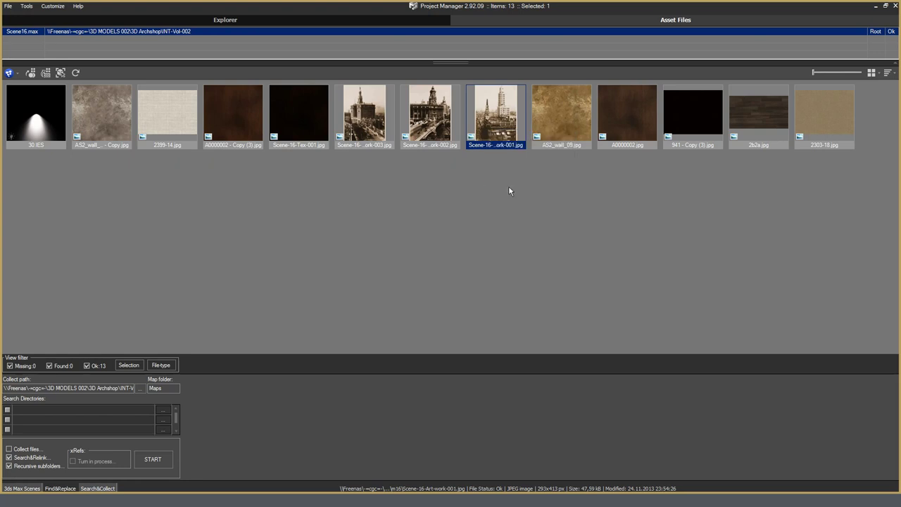
{"action": "left_click", "coordinate": [155, 22]}
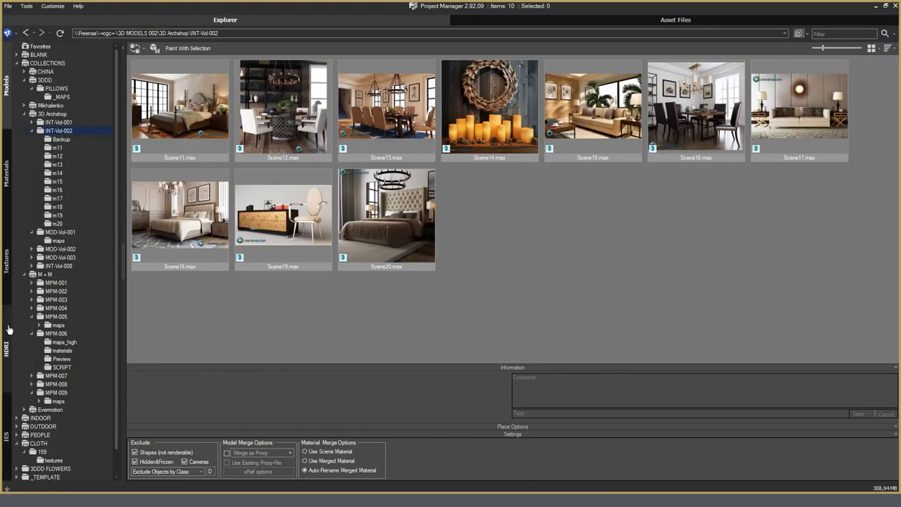
{"action": "left_click", "coordinate": [7, 264]}
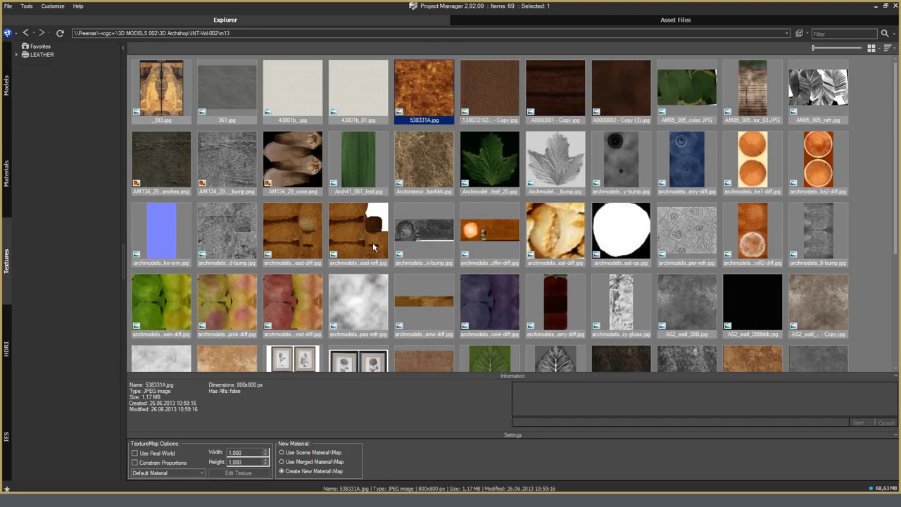
{"action": "left_click", "coordinate": [372, 242]}
{"action": "scroll", "coordinate": [384, 282], "scroll_direction": "down", "scroll_amount": 3}
Paste the image into the m13 folder and return to the scene's asset files.
{"action": "left_click", "coordinate": [373, 361]}
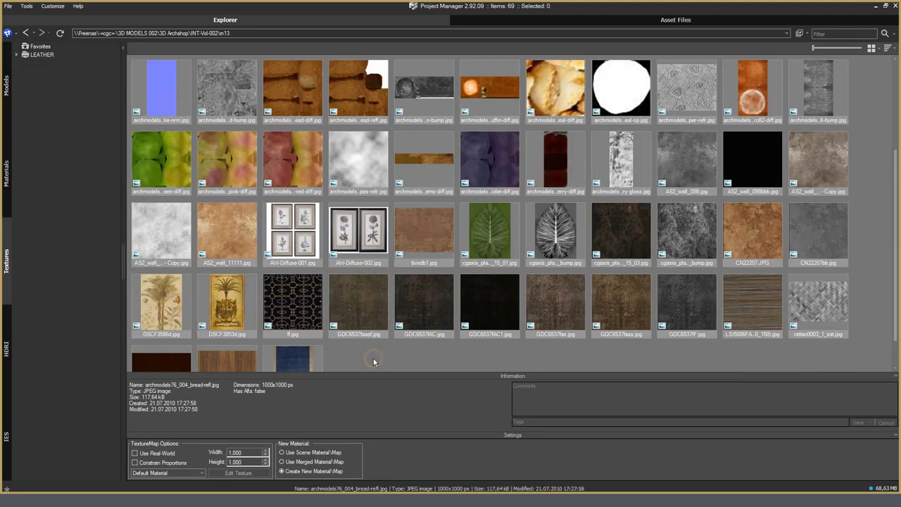
{"action": "right_click", "coordinate": [373, 359]}
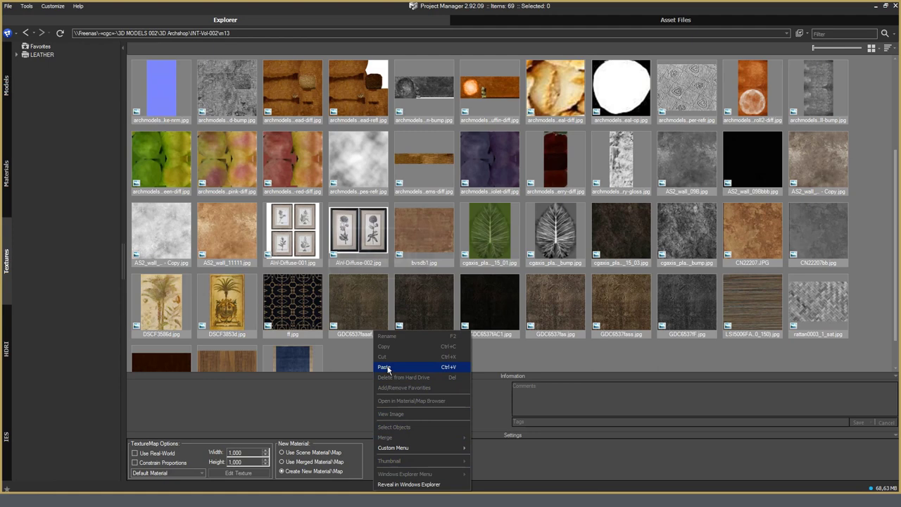
{"action": "left_click", "coordinate": [448, 370]}
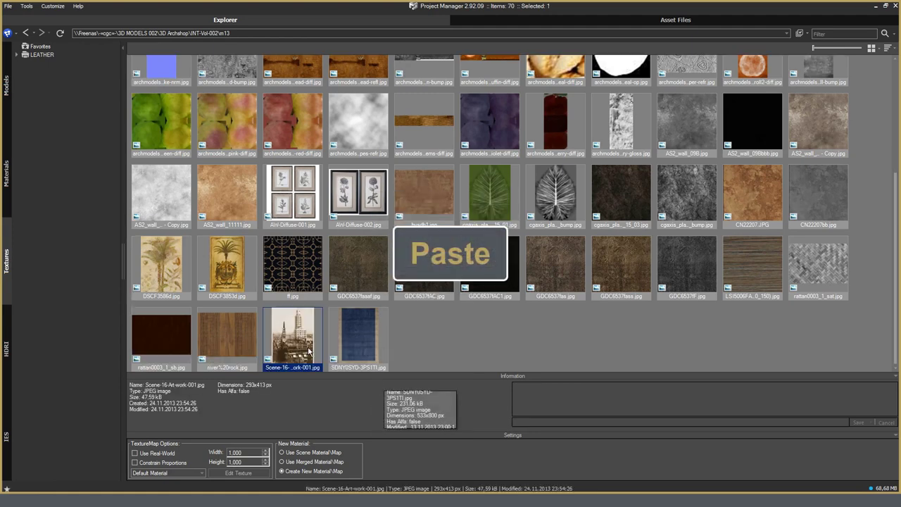
{"action": "right_click", "coordinate": [299, 342]}
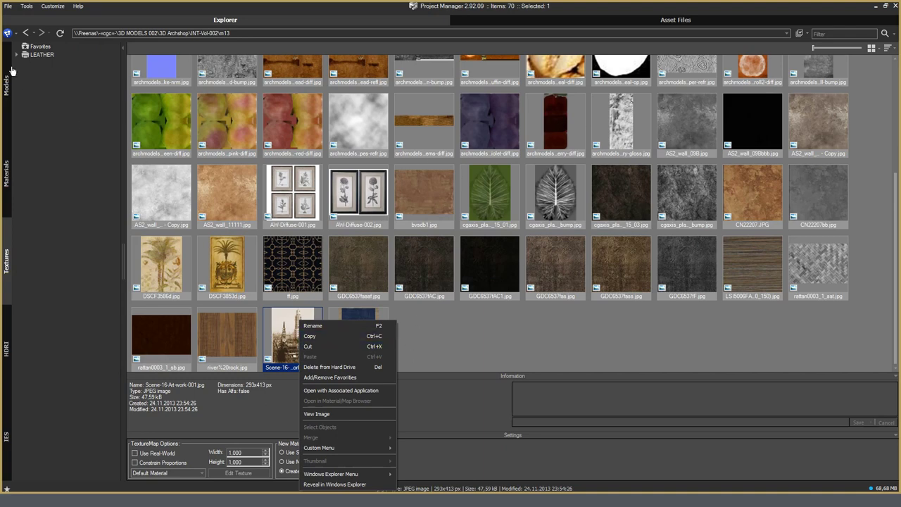
{"action": "left_click", "coordinate": [692, 23]}
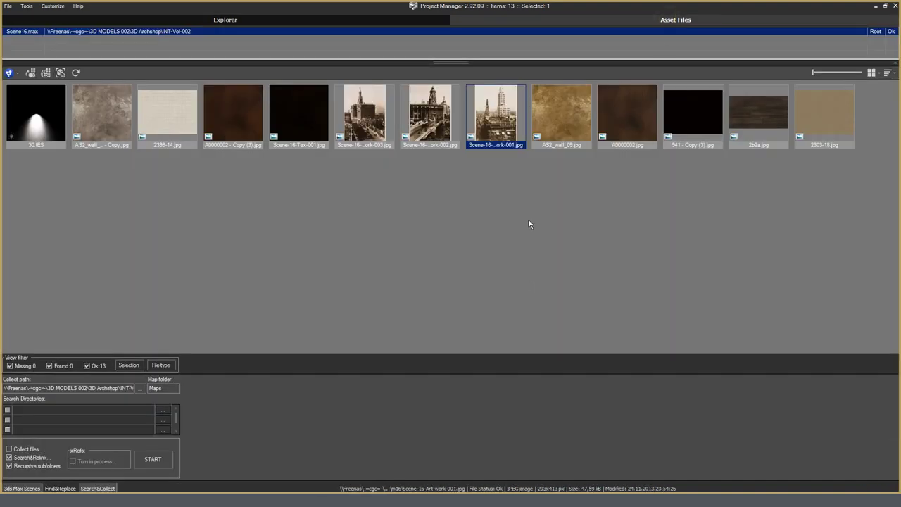
Choose Copy to for Scene-16-Art-work-002.jpg and centre the Select Folder dialog.
{"action": "left_click", "coordinate": [433, 123]}
{"action": "right_click", "coordinate": [443, 125]}
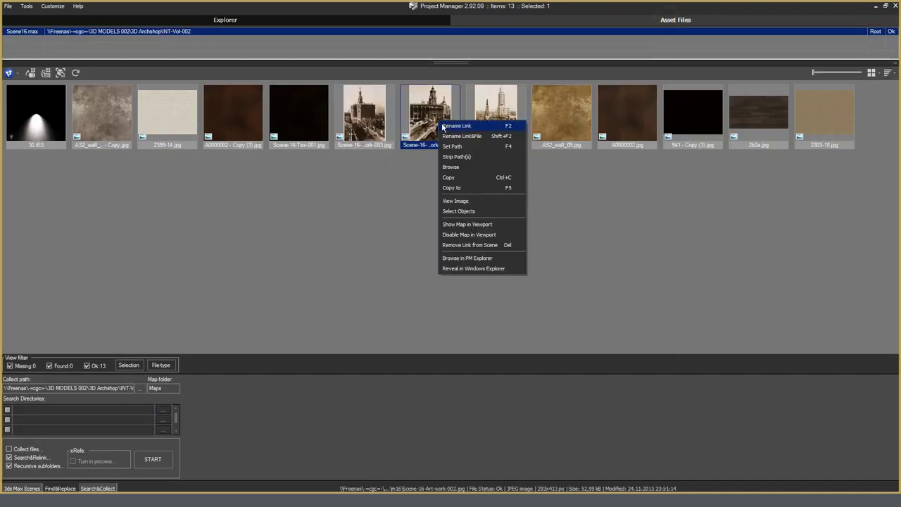
{"action": "left_click", "coordinate": [460, 188]}
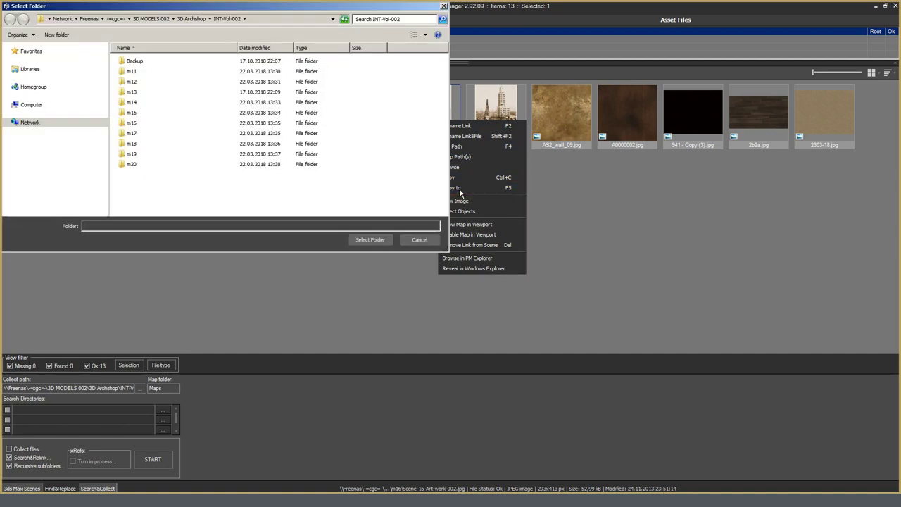
{"action": "left_click_drag", "start_coordinate": [375, 8], "coordinate": [454, 67]}
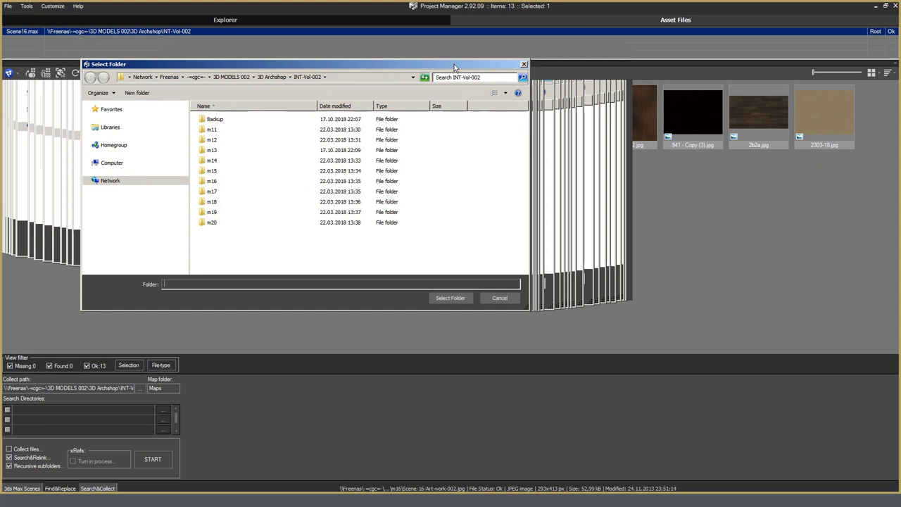
Cancel the folder copy, then preview and close the Scene-16-Art-work-003.jpg image.
{"action": "left_click", "coordinate": [499, 298]}
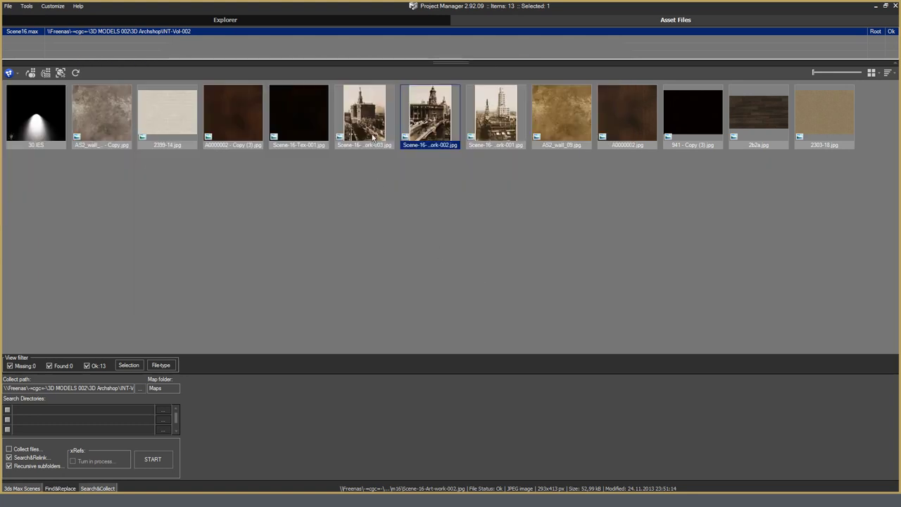
{"action": "right_click", "coordinate": [357, 116]}
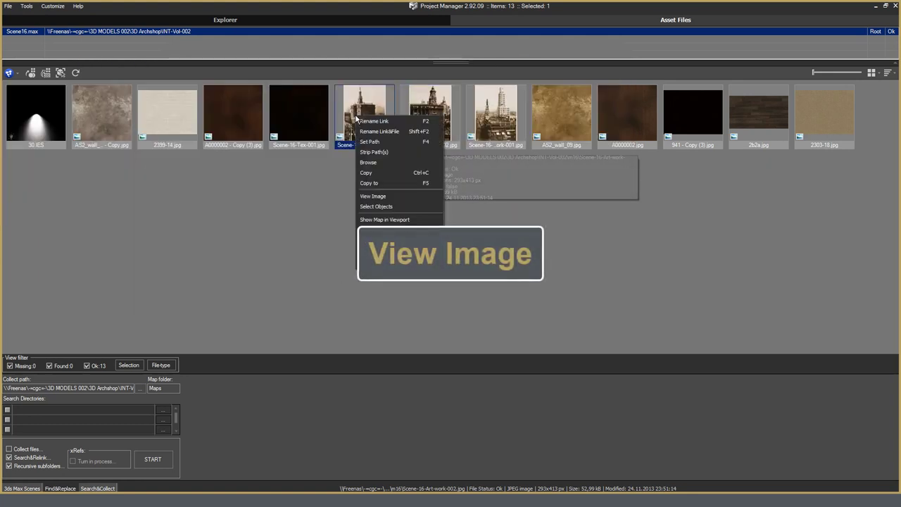
{"action": "left_click", "coordinate": [374, 196]}
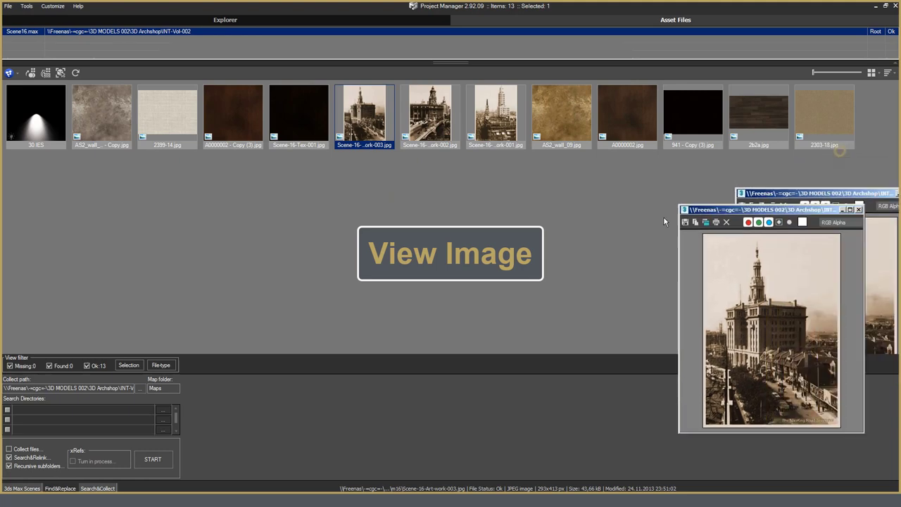
{"action": "left_click_drag", "start_coordinate": [630, 225], "coordinate": [313, 62]}
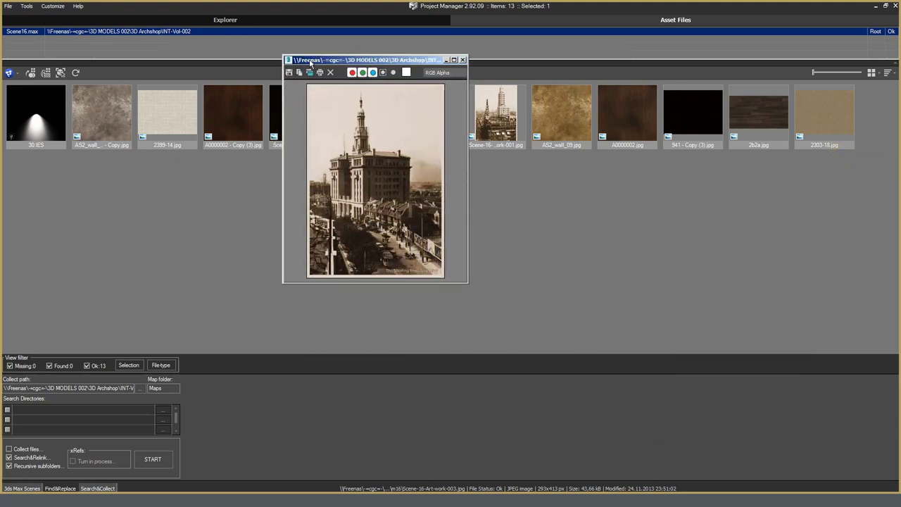
{"action": "left_click", "coordinate": [462, 59]}
{"action": "left_click", "coordinate": [30, 117]}
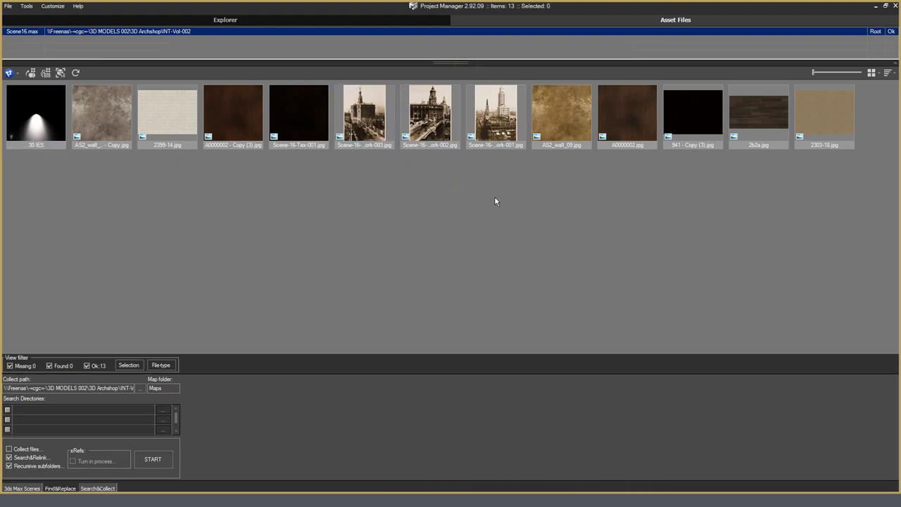
Select the frame objects using Scene-16-Art-work-001.jpg and restore down Project Manager to view them in 3ds Max.
{"action": "right_click", "coordinate": [487, 109]}
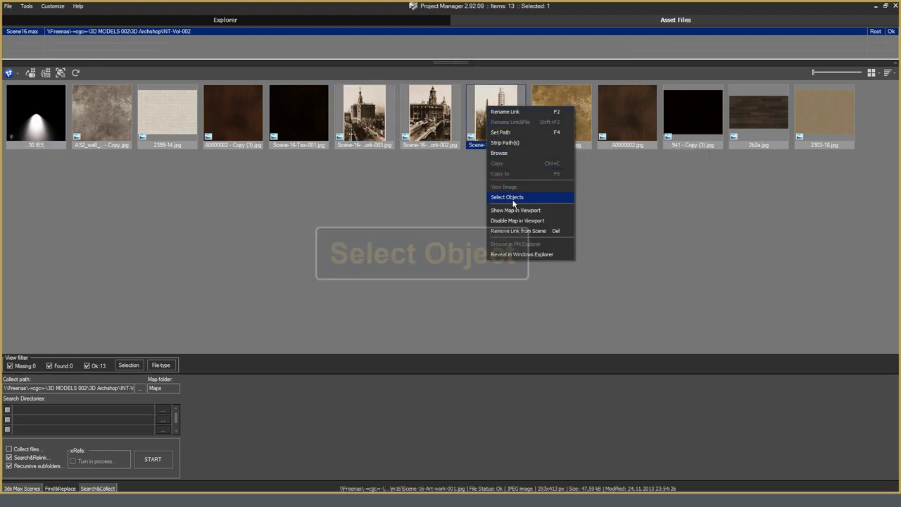
{"action": "left_click", "coordinate": [513, 204]}
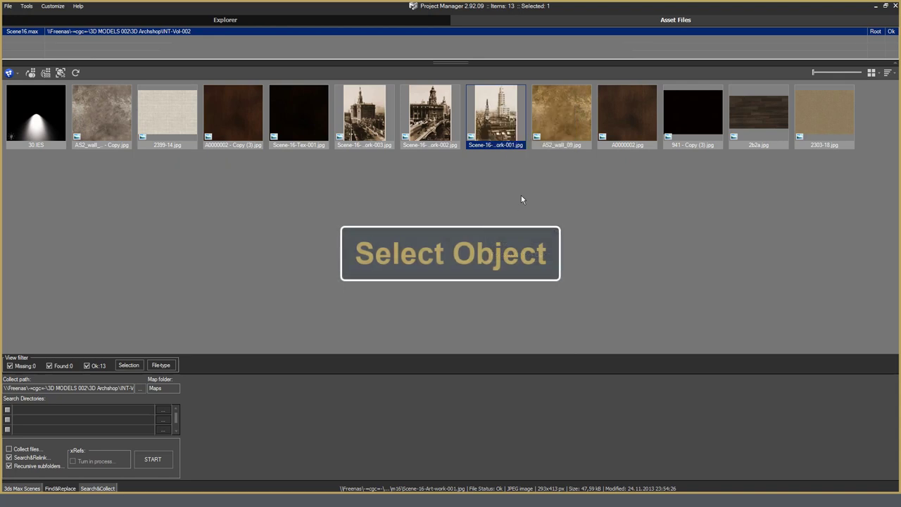
{"action": "left_click", "coordinate": [886, 5]}
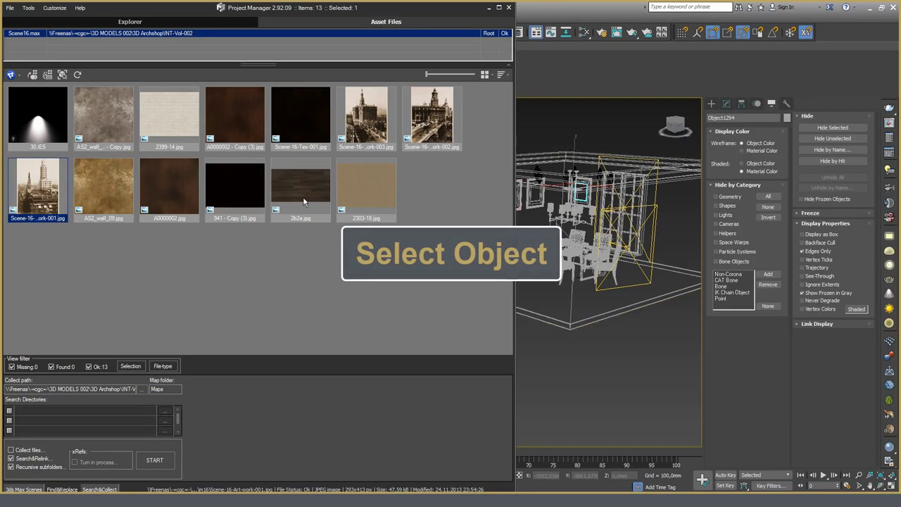
{"action": "left_click", "coordinate": [62, 75]}
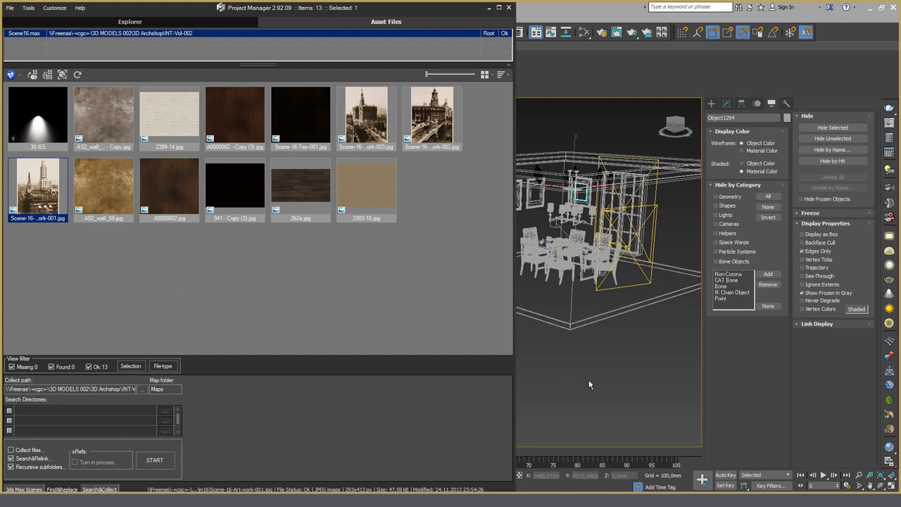
Clear the scene selection, switch to the camera view, and disable the A0000002 map in the viewport.
{"action": "left_click", "coordinate": [606, 394]}
{"action": "key", "text": "c"}
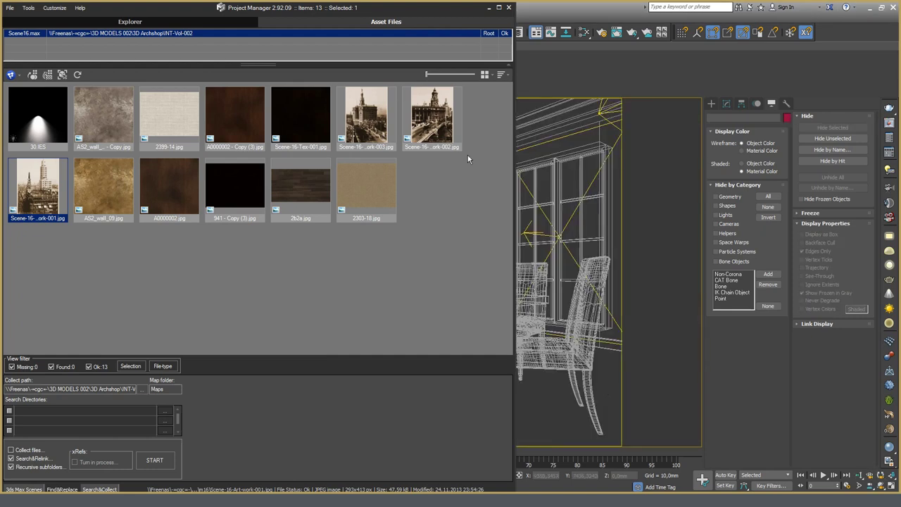
{"action": "right_click", "coordinate": [174, 193]}
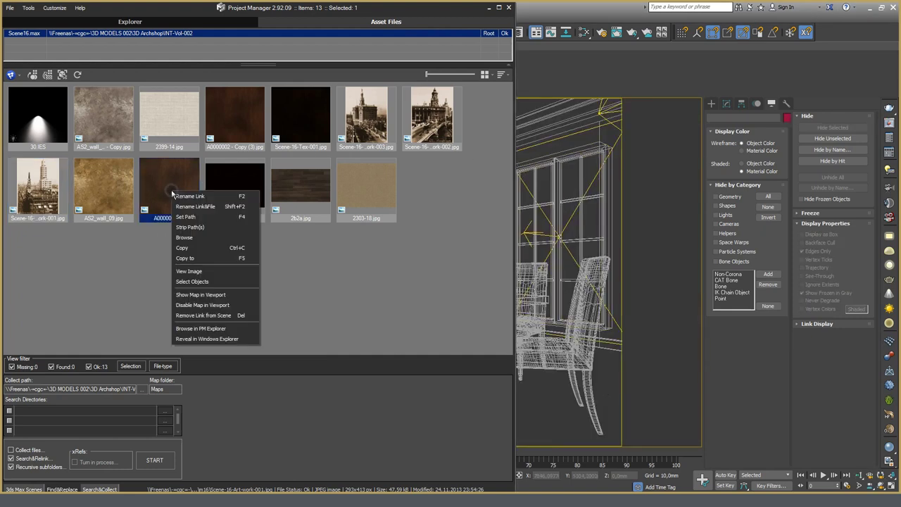
{"action": "left_click", "coordinate": [225, 308]}
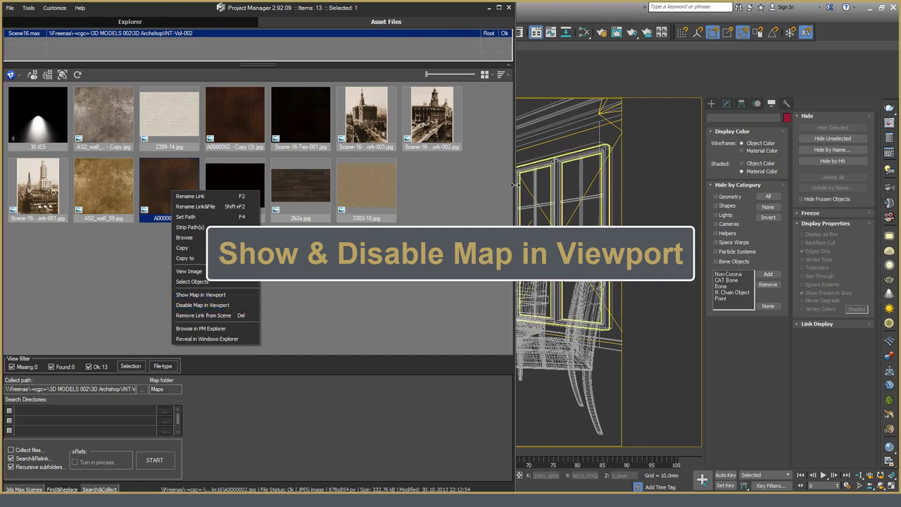
Narrow the manager window, set the viewport to Standard lit shading, and restore Project Manager.
{"action": "left_click_drag", "start_coordinate": [372, 200], "coordinate": [326, 200]}
{"action": "right_click", "coordinate": [486, 292]}
{"action": "key", "text": "F3"}
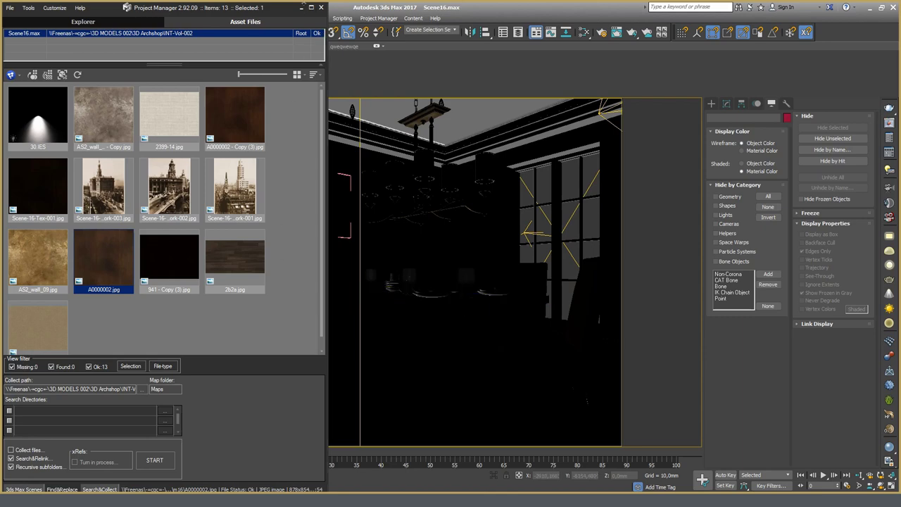
{"action": "left_click", "coordinate": [302, 9]}
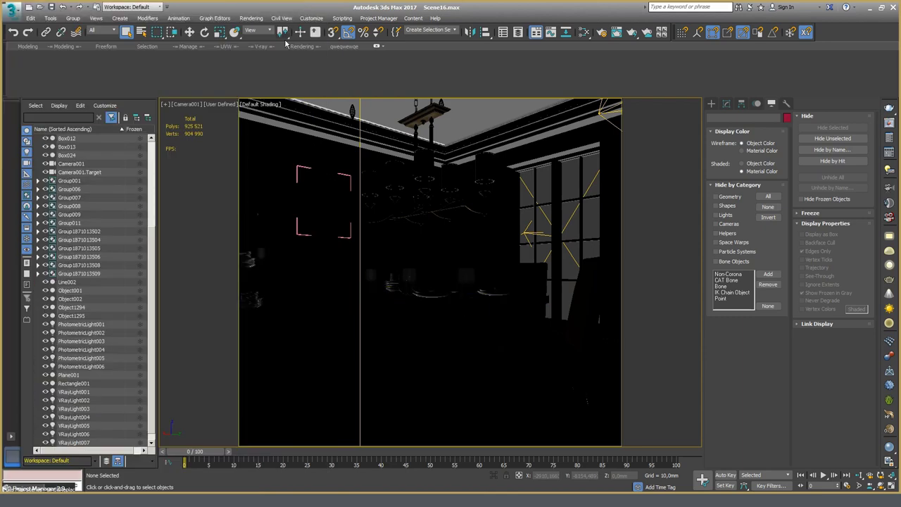
{"action": "left_click", "coordinate": [220, 105]}
{"action": "left_click", "coordinate": [239, 117]}
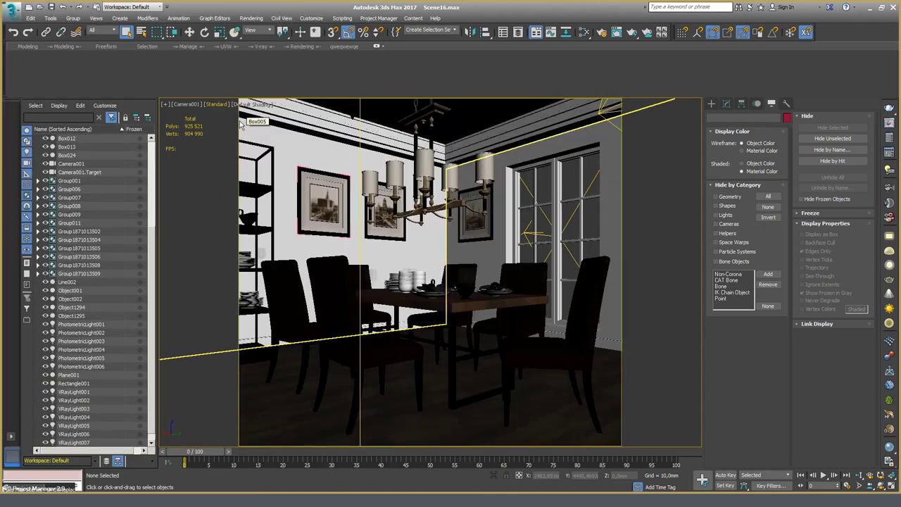
{"action": "left_click", "coordinate": [8, 487]}
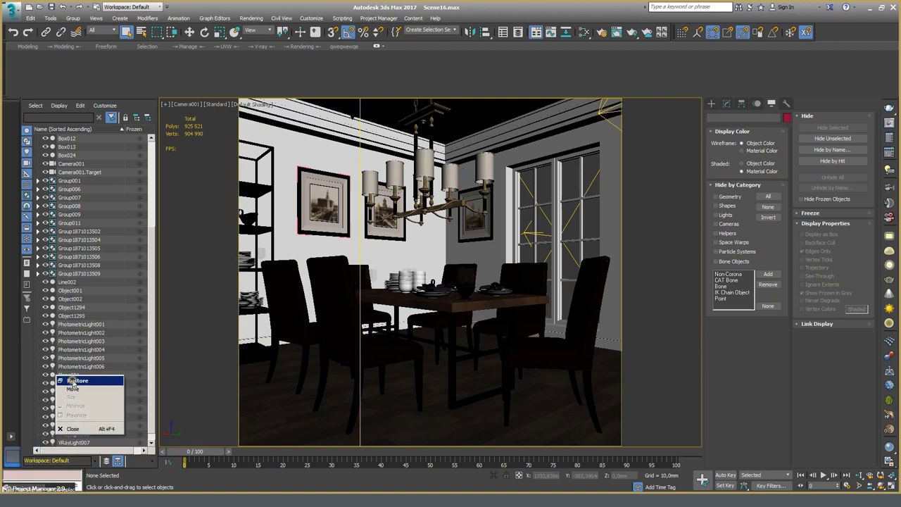
{"action": "left_click", "coordinate": [75, 381]}
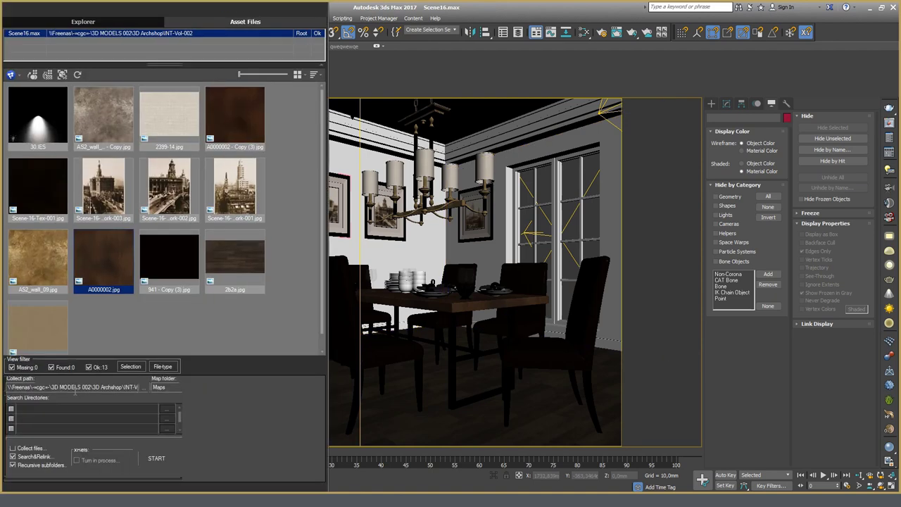
Disable the viewport maps for Scene-16-Art-work-001, -002 and -003.
{"action": "right_click", "coordinate": [252, 209]}
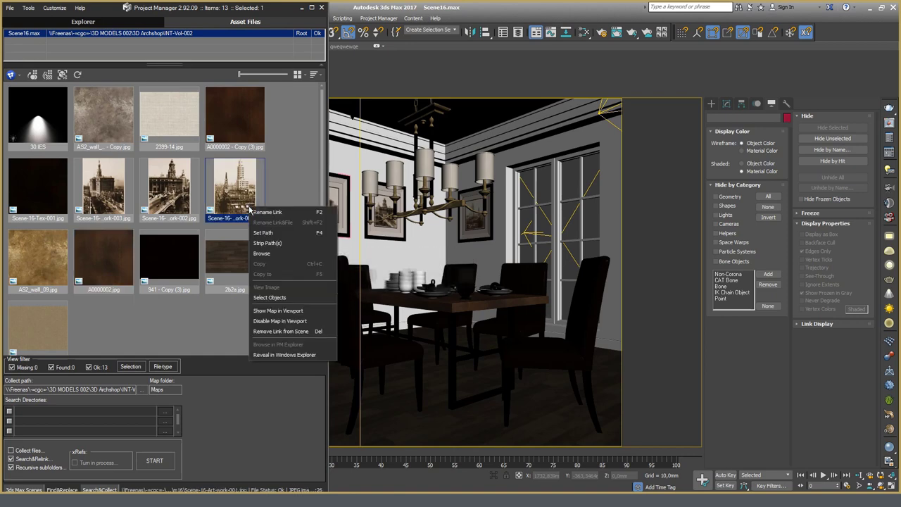
{"action": "left_click", "coordinate": [278, 321]}
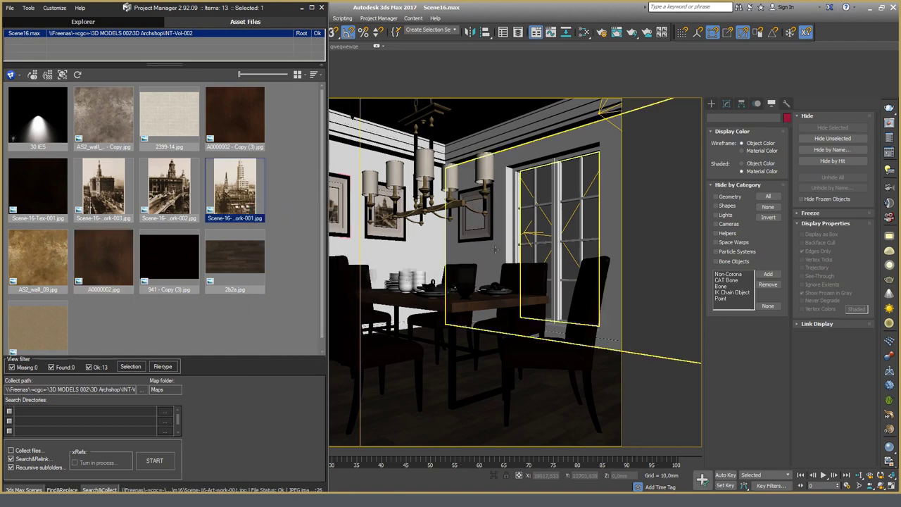
{"action": "right_click", "coordinate": [162, 192]}
{"action": "left_click", "coordinate": [189, 315]}
{"action": "right_click", "coordinate": [107, 196]}
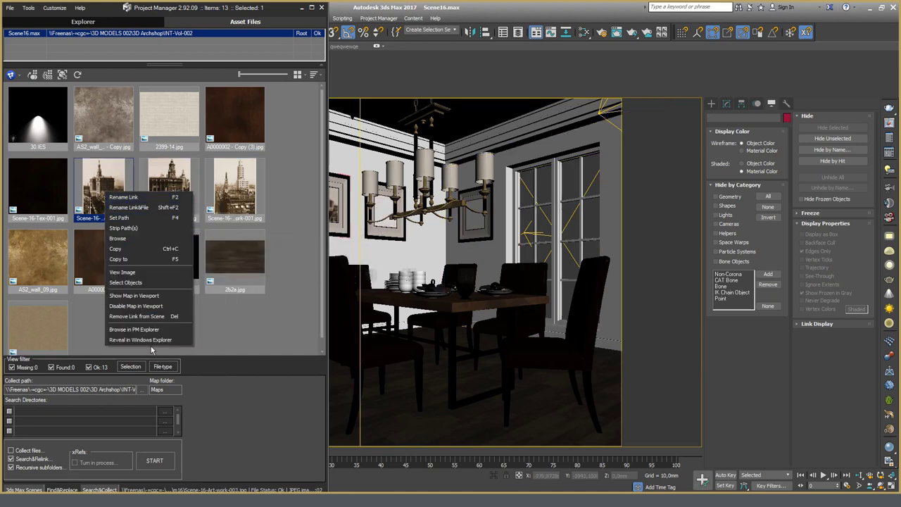
{"action": "left_click", "coordinate": [151, 307]}
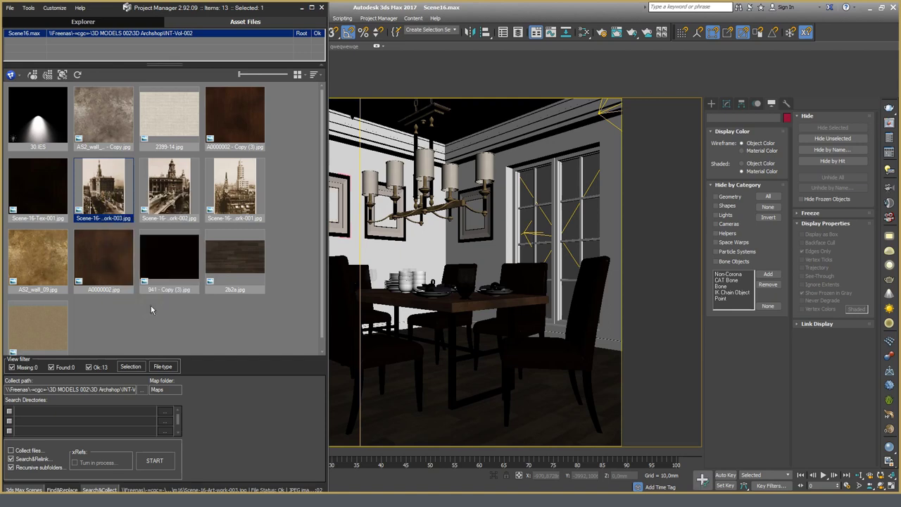
Select twelve asset files and disable all their texture maps in the viewport.
{"action": "left_click", "coordinate": [100, 123], "text": "shift"}
{"action": "right_click", "coordinate": [121, 250]}
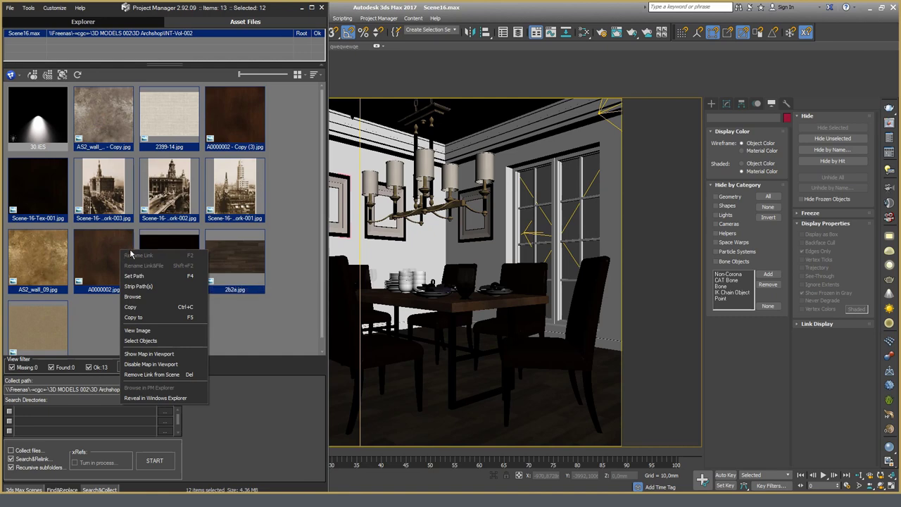
{"action": "left_click", "coordinate": [166, 364]}
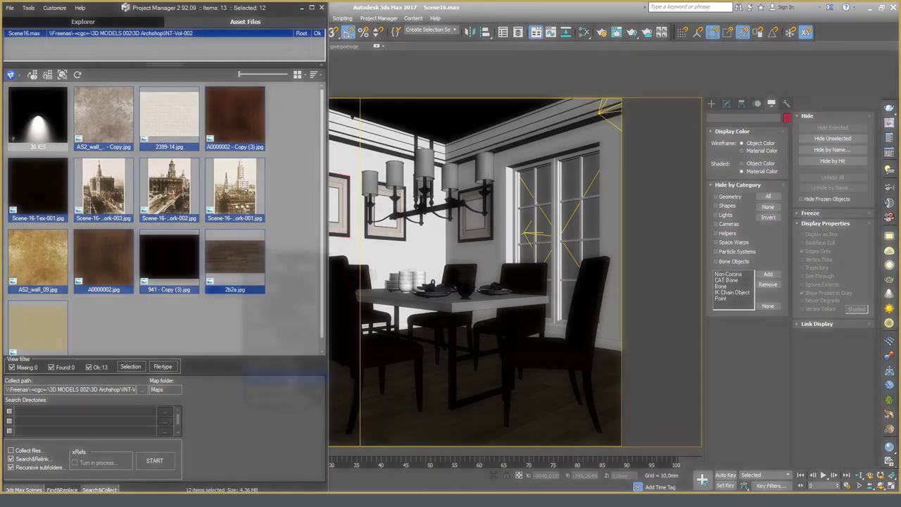
Check the 2b2a.jpg actions menu without removing anything, then bring up the Scene-16-Art-work-002.jpg actions.
{"action": "right_click", "coordinate": [245, 253]}
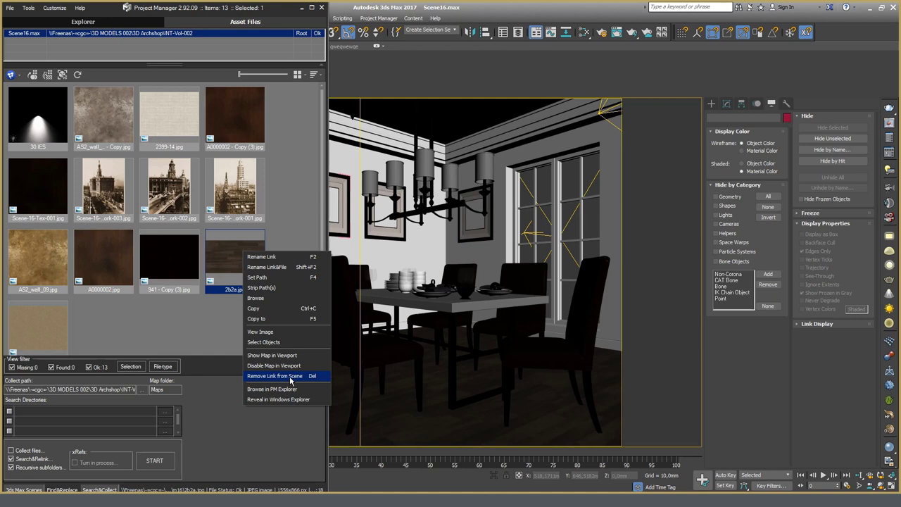
{"action": "left_click", "coordinate": [291, 378]}
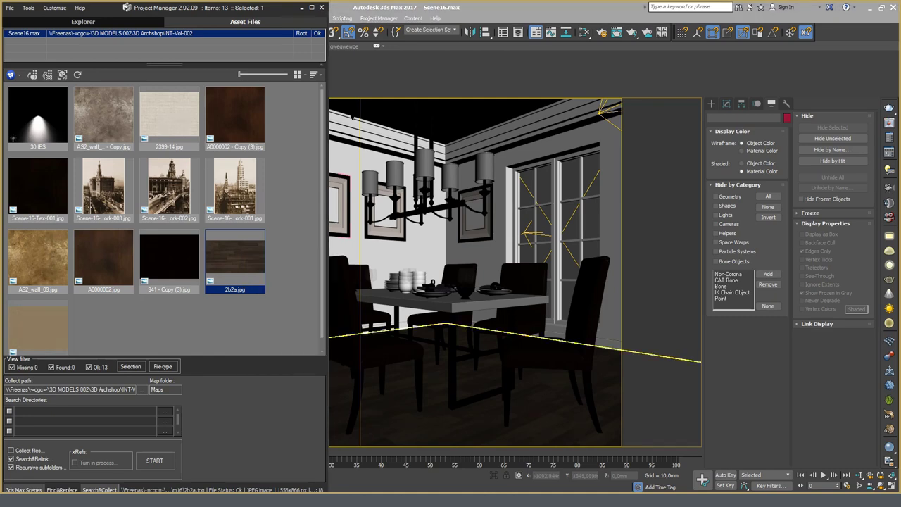
{"action": "left_click", "coordinate": [160, 187]}
{"action": "right_click", "coordinate": [160, 186]}
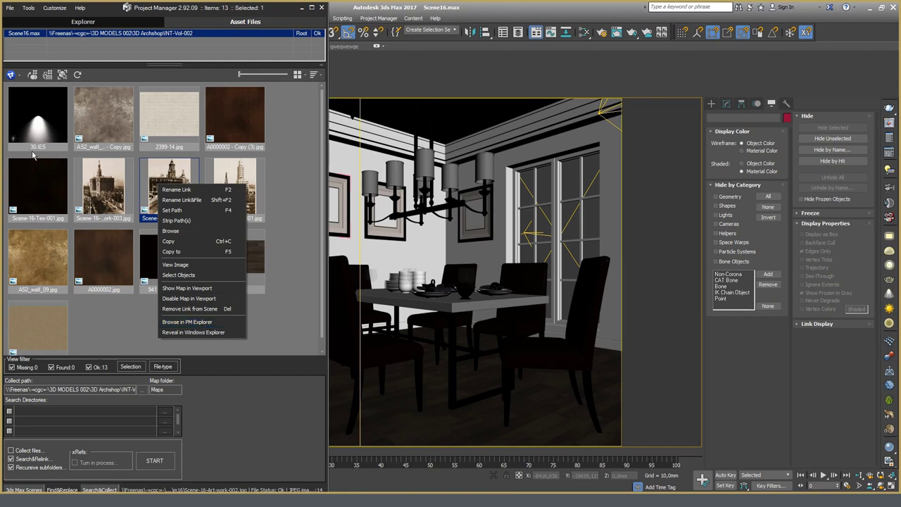
{"action": "left_click", "coordinate": [30, 116]}
{"action": "right_click", "coordinate": [28, 114]}
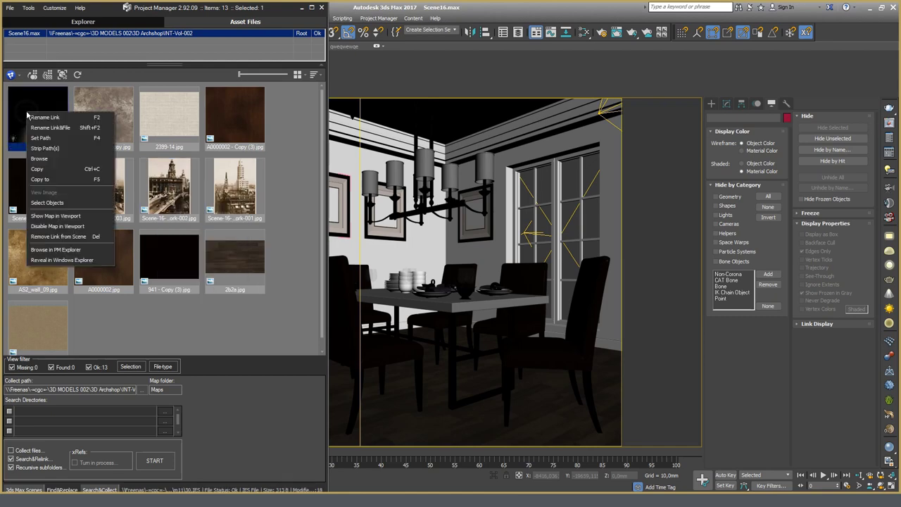
{"action": "left_click", "coordinate": [77, 250]}
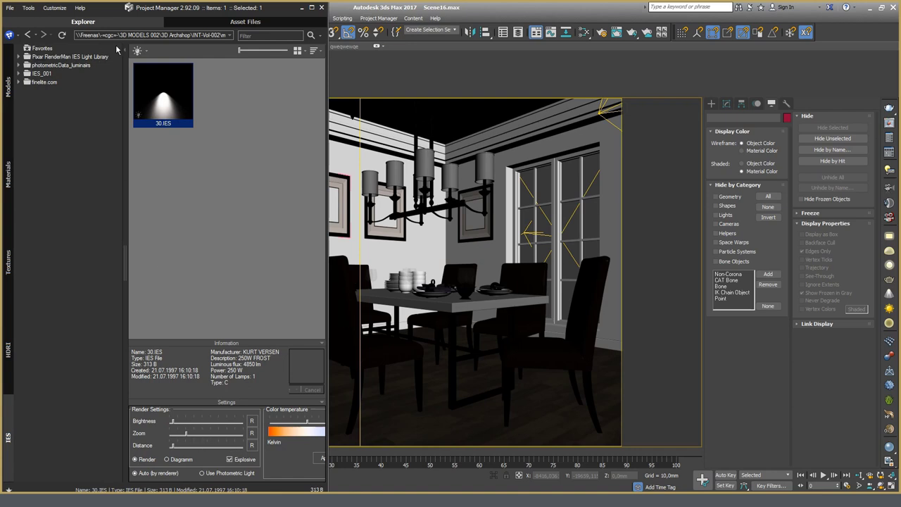
{"action": "left_click", "coordinate": [277, 23]}
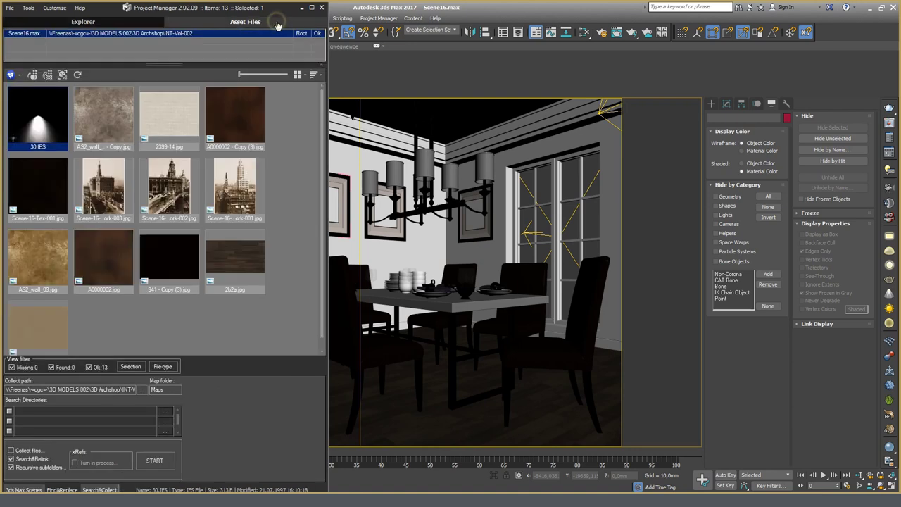
{"action": "right_click", "coordinate": [156, 189]}
{"action": "left_click", "coordinate": [183, 325]}
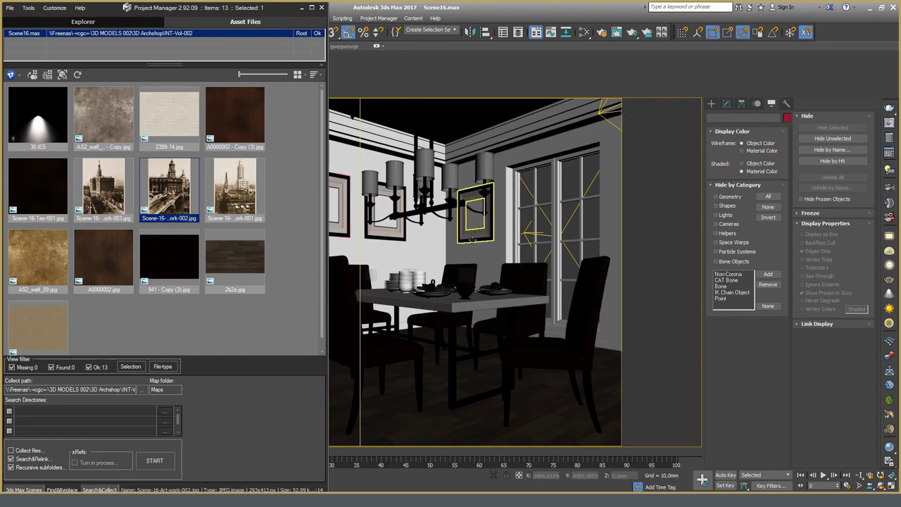
Turn on the Selection filter to list only the chandelier's and then the chair's textures.
{"action": "left_click", "coordinate": [422, 199]}
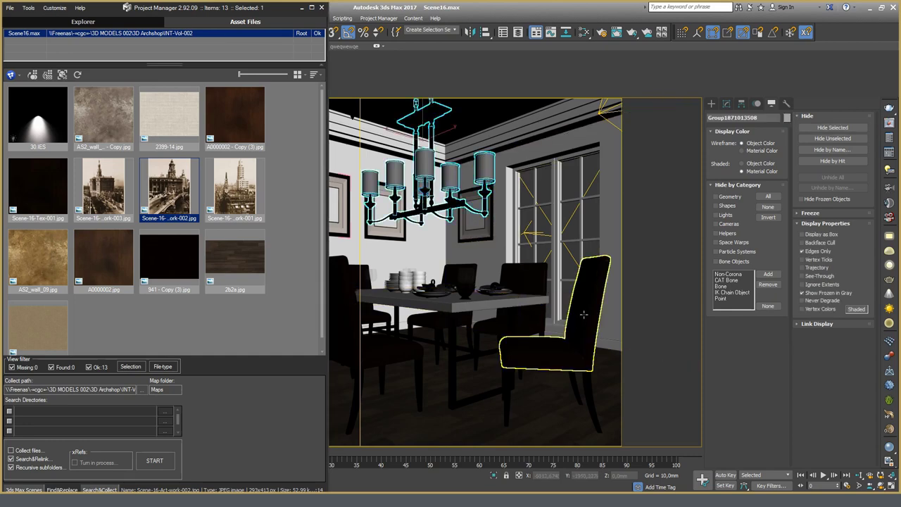
{"action": "left_click", "coordinate": [129, 367]}
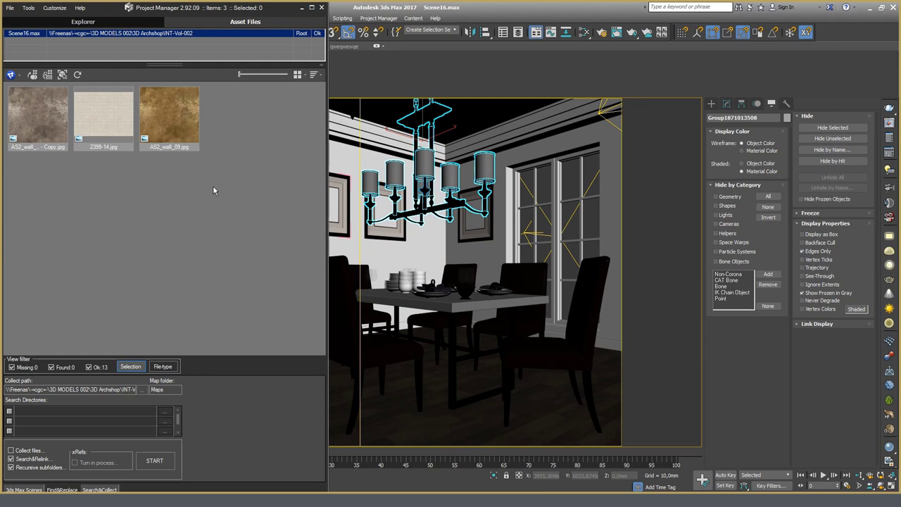
{"action": "left_click", "coordinate": [540, 354]}
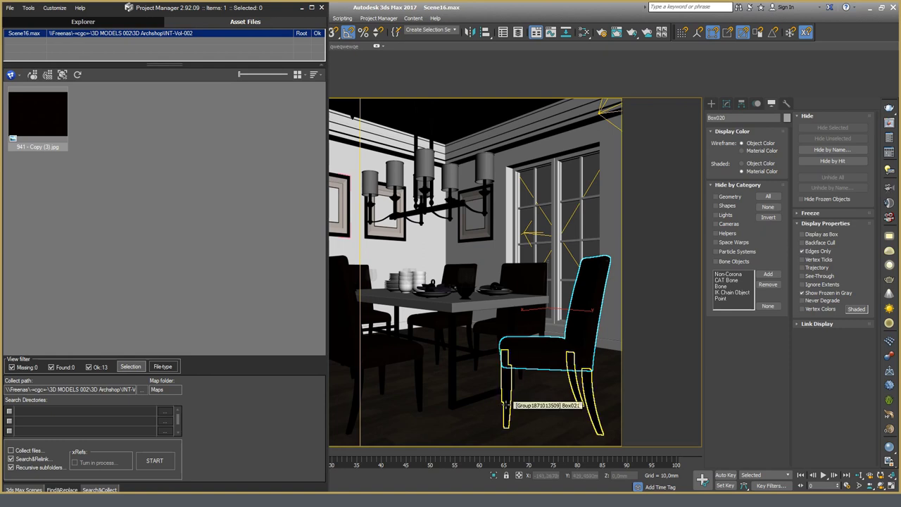
Hide chair parts to inspect the legs' and seat's textures, then turn off the Selection filter.
{"action": "key", "text": "alt+h"}
{"action": "left_click", "coordinate": [506, 405]}
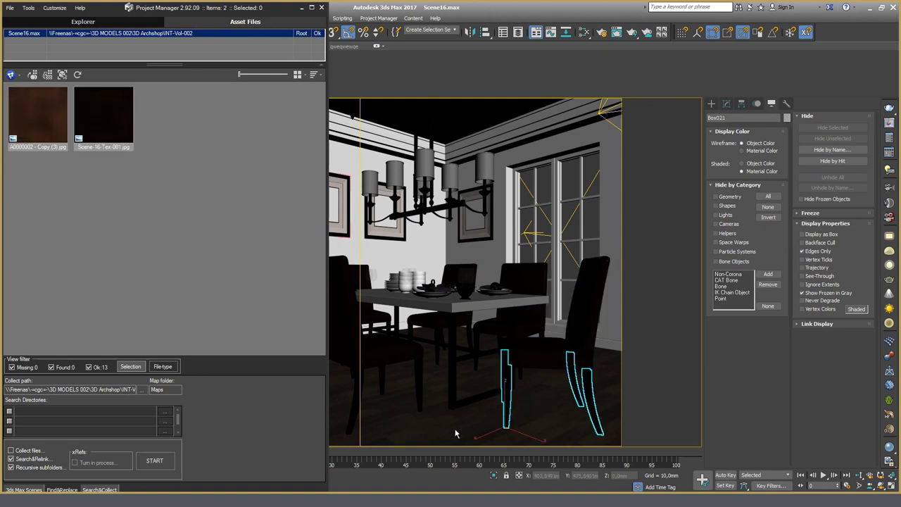
{"action": "key", "text": "alt+h"}
{"action": "key", "text": "ctrl+z"}
{"action": "left_click", "coordinate": [450, 388]}
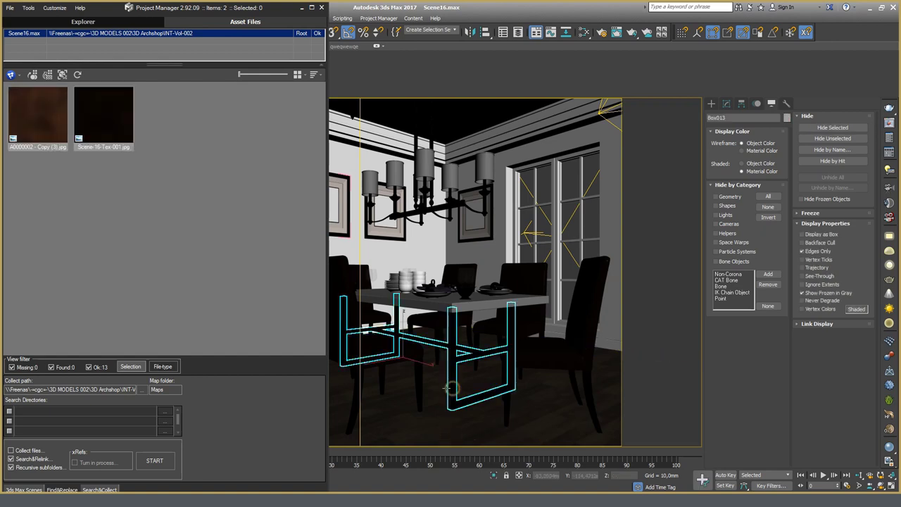
{"action": "key", "text": "alt+h"}
{"action": "left_click", "coordinate": [392, 362]}
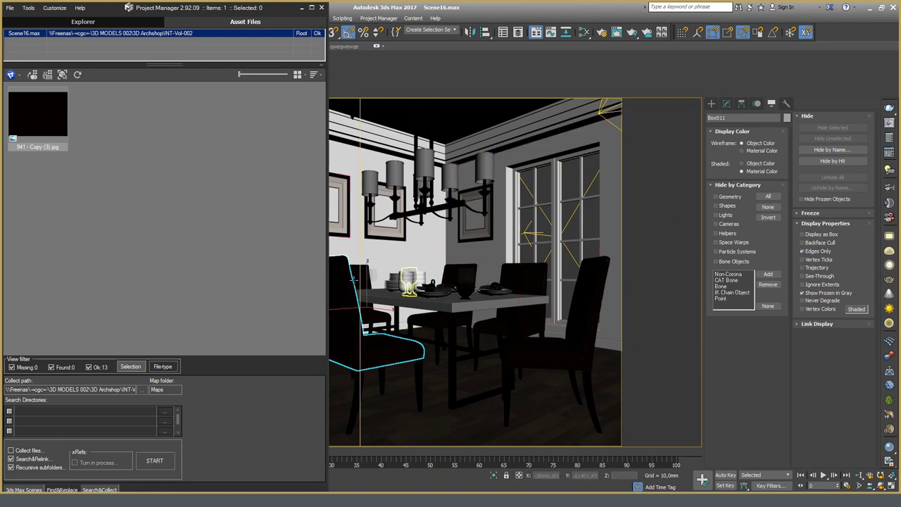
{"action": "left_click", "coordinate": [131, 367]}
Open the file-type filter list and maximize the Project Manager window.
{"action": "left_click", "coordinate": [162, 367]}
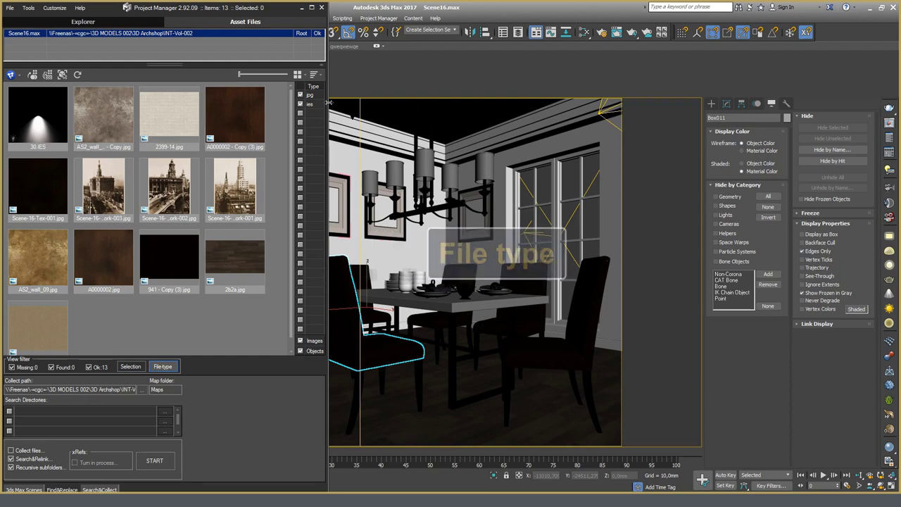
{"action": "mouse_move", "coordinate": [234, 176]}
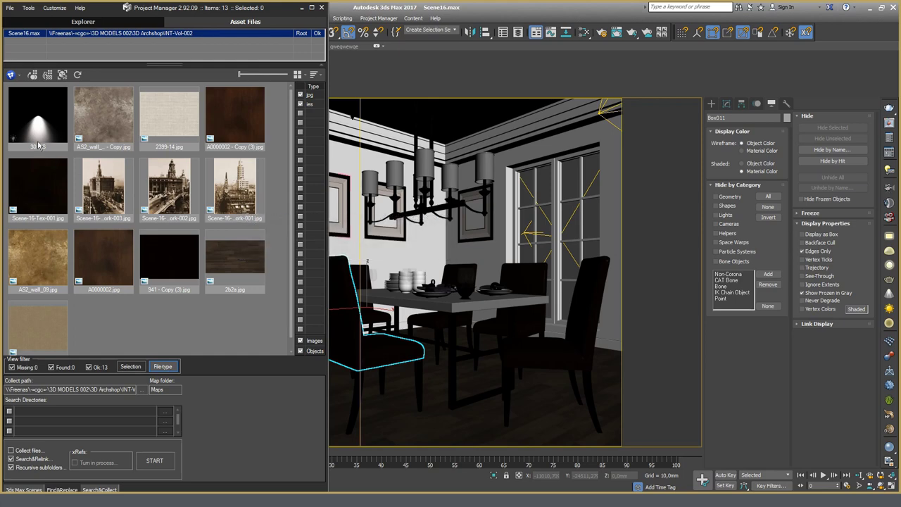
{"action": "mouse_move", "coordinate": [131, 141]}
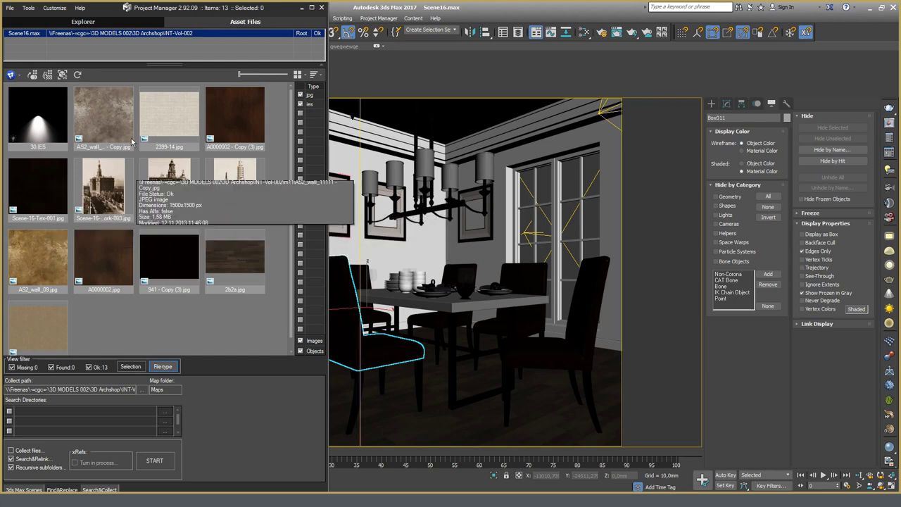
{"action": "left_click", "coordinate": [311, 7]}
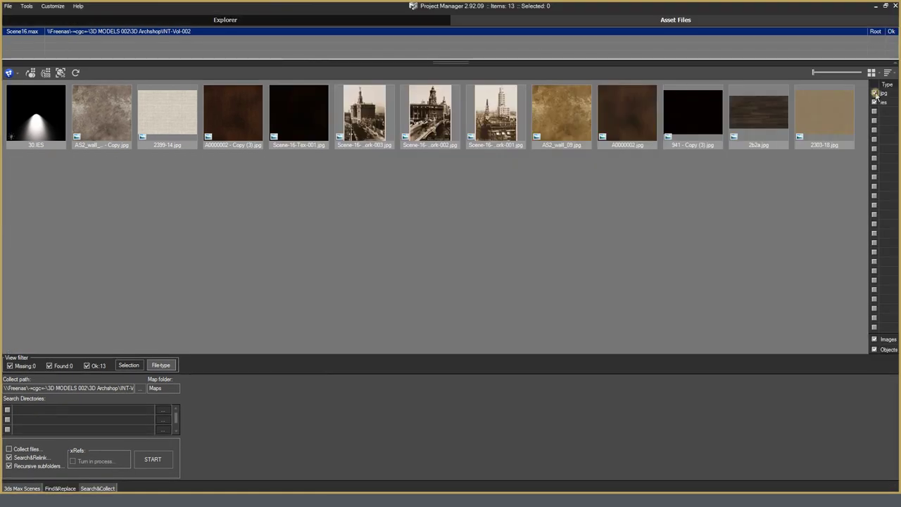
Untick jpg and ies in the file-type filter, then re-tick both to show all 13 assets.
{"action": "left_click", "coordinate": [875, 93]}
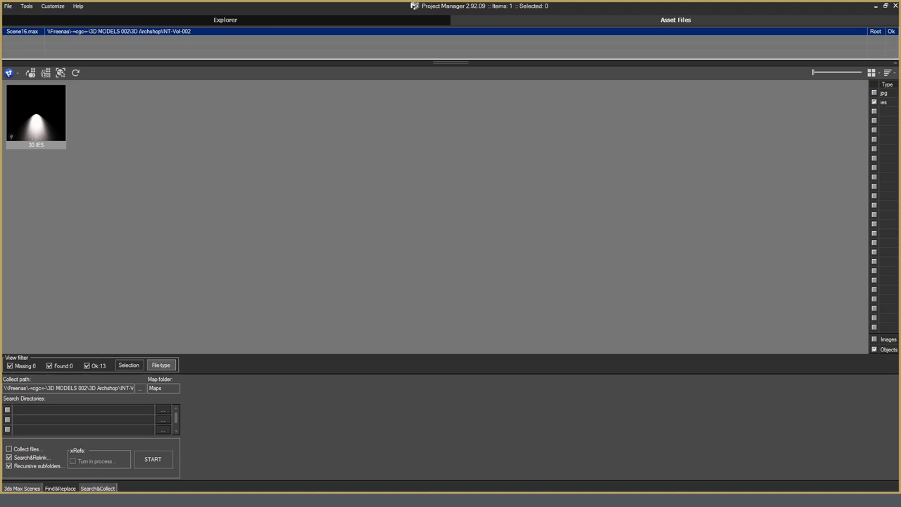
{"action": "left_click", "coordinate": [875, 102]}
{"action": "left_click", "coordinate": [874, 93]}
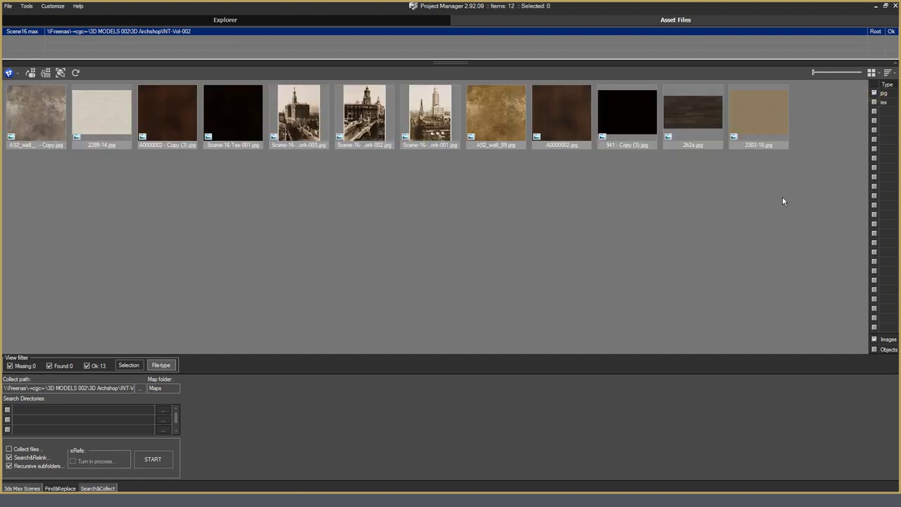
{"action": "left_click", "coordinate": [874, 102]}
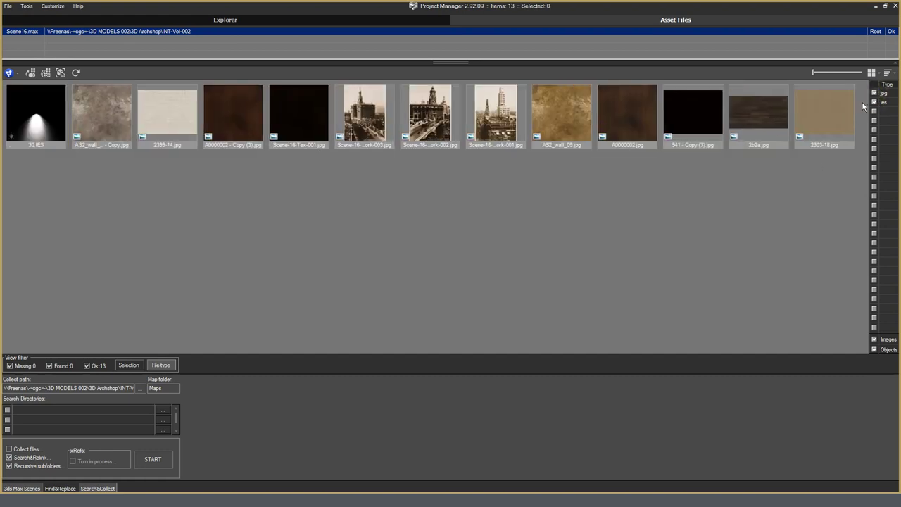